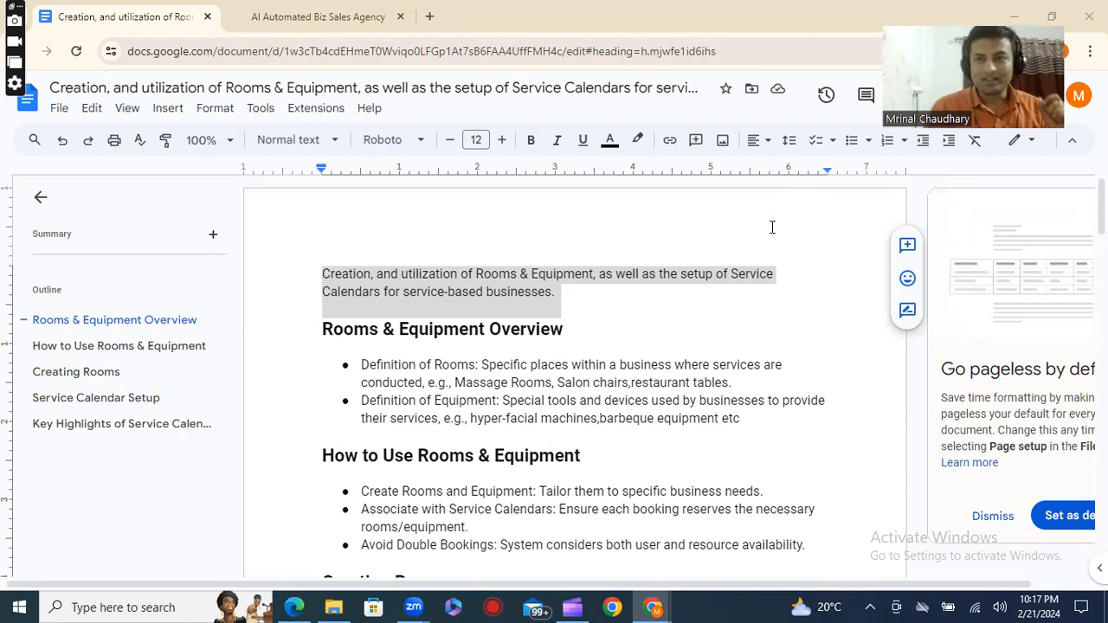
Review the definitions of rooms and equipment in the Rooms & Equipment Overview section.
{"action": "left_click", "coordinate": [587, 297]}
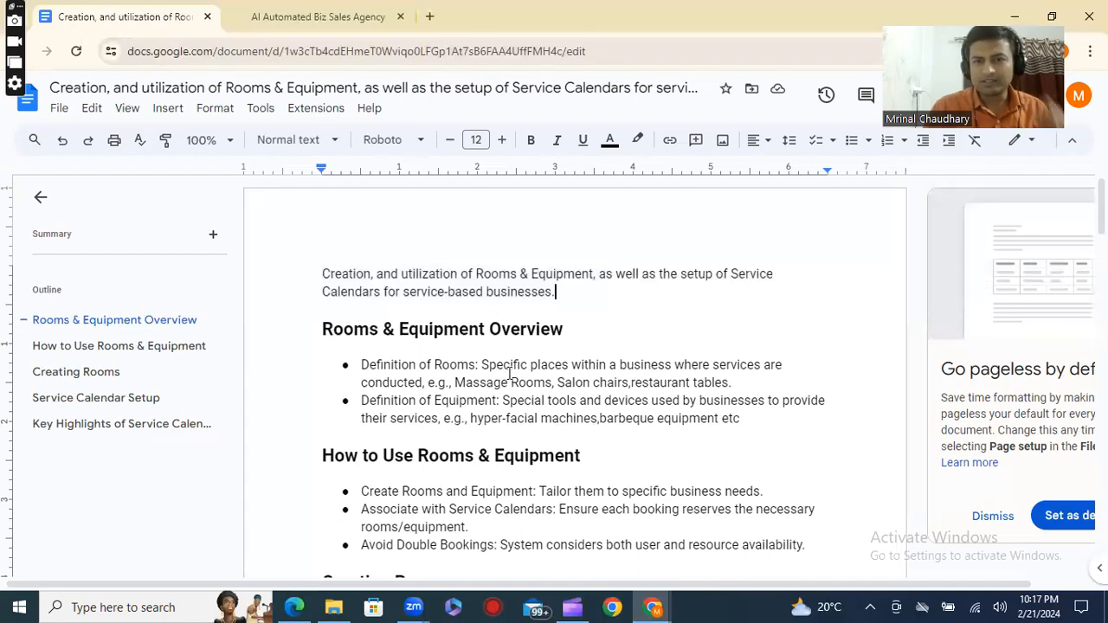
{"action": "left_click_drag", "start_coordinate": [511, 364], "coordinate": [792, 384]}
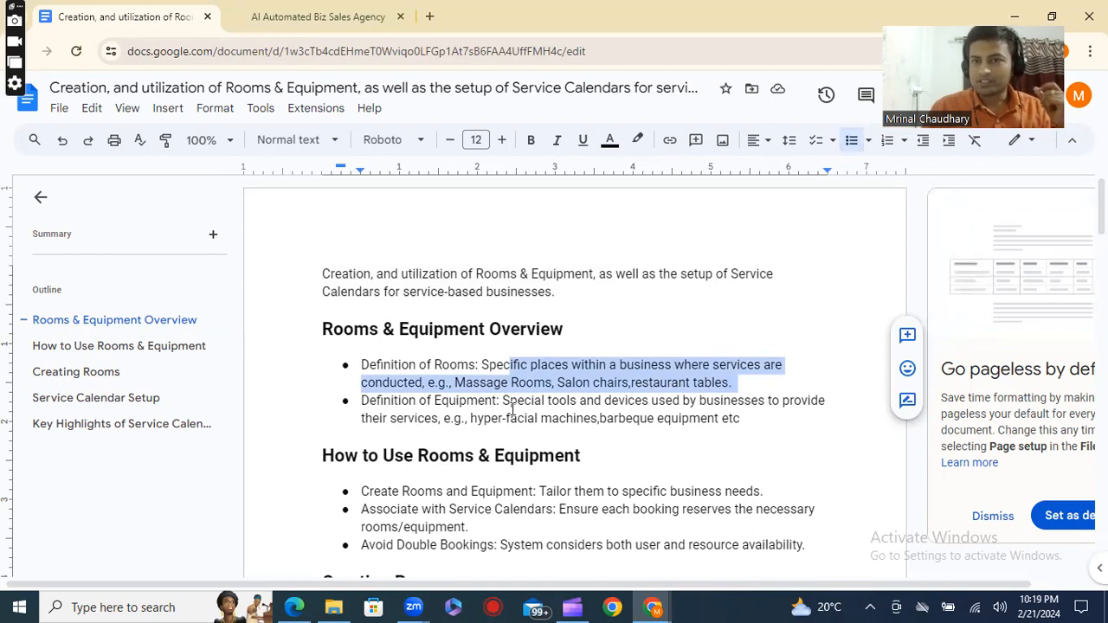
{"action": "left_click", "coordinate": [573, 419]}
{"action": "left_click_drag", "start_coordinate": [503, 401], "coordinate": [632, 413]}
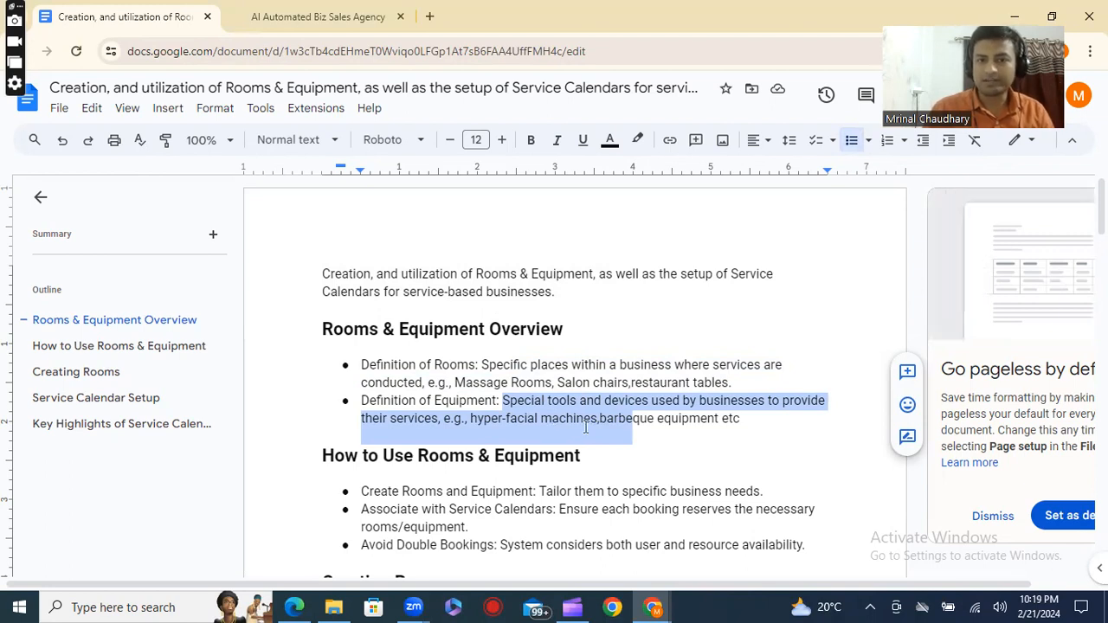
{"action": "left_click", "coordinate": [626, 419]}
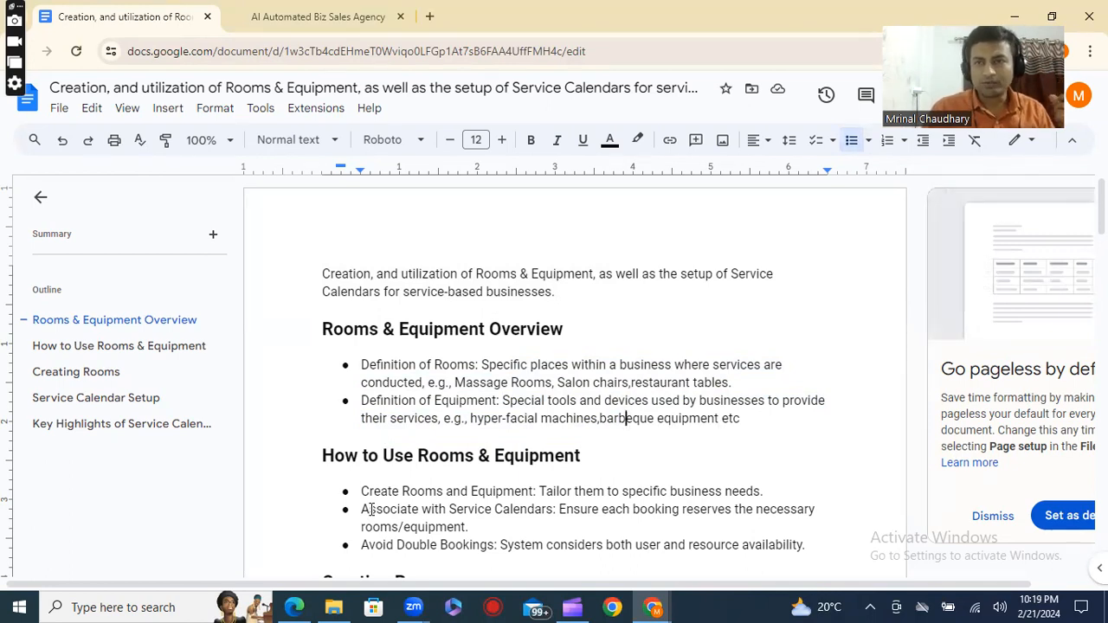
Read through the How to Use Rooms & Equipment and Creating Rooms sections of the document.
{"action": "scroll", "coordinate": [370, 509], "scroll_direction": "down", "scroll_amount": 1}
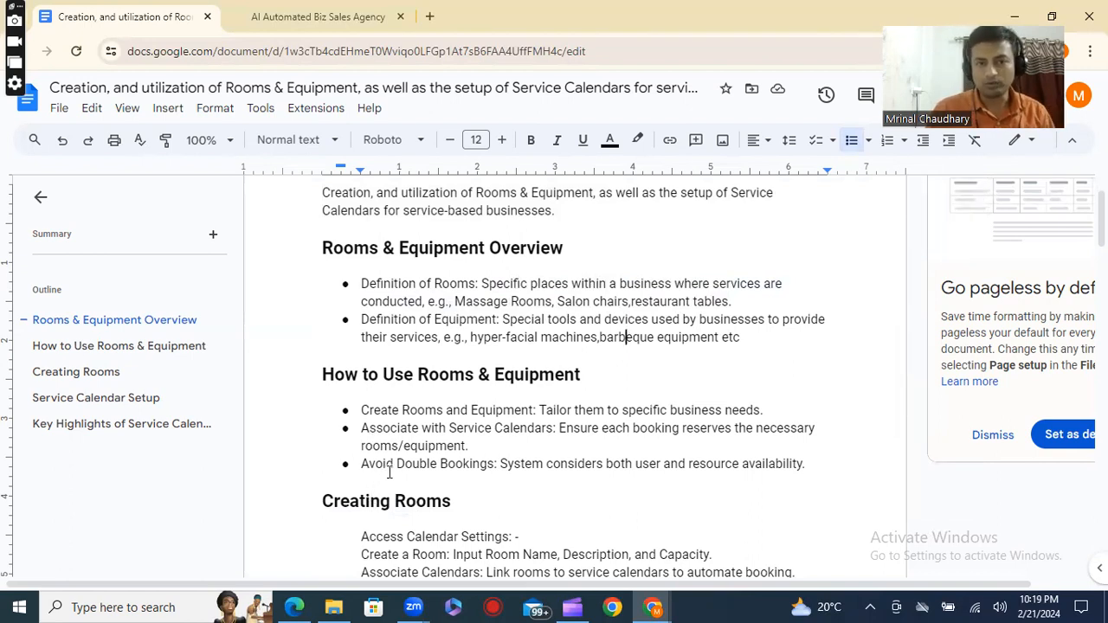
{"action": "left_click_drag", "start_coordinate": [379, 410], "coordinate": [402, 410]}
{"action": "left_click_drag", "start_coordinate": [549, 415], "coordinate": [570, 412]}
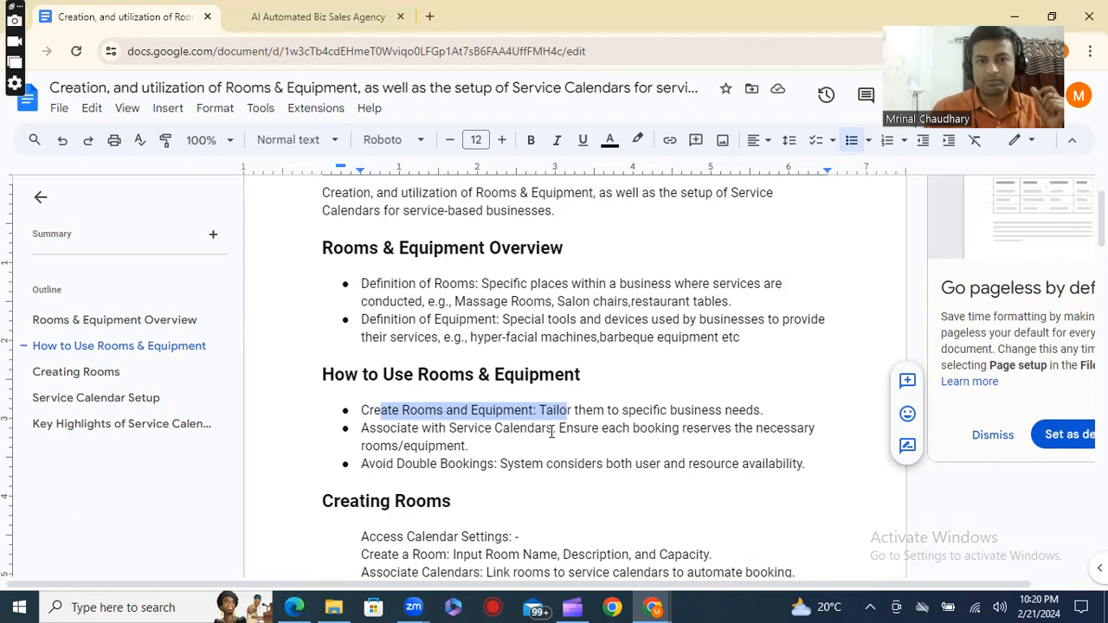
{"action": "scroll", "coordinate": [550, 433], "scroll_direction": "down", "scroll_amount": 1}
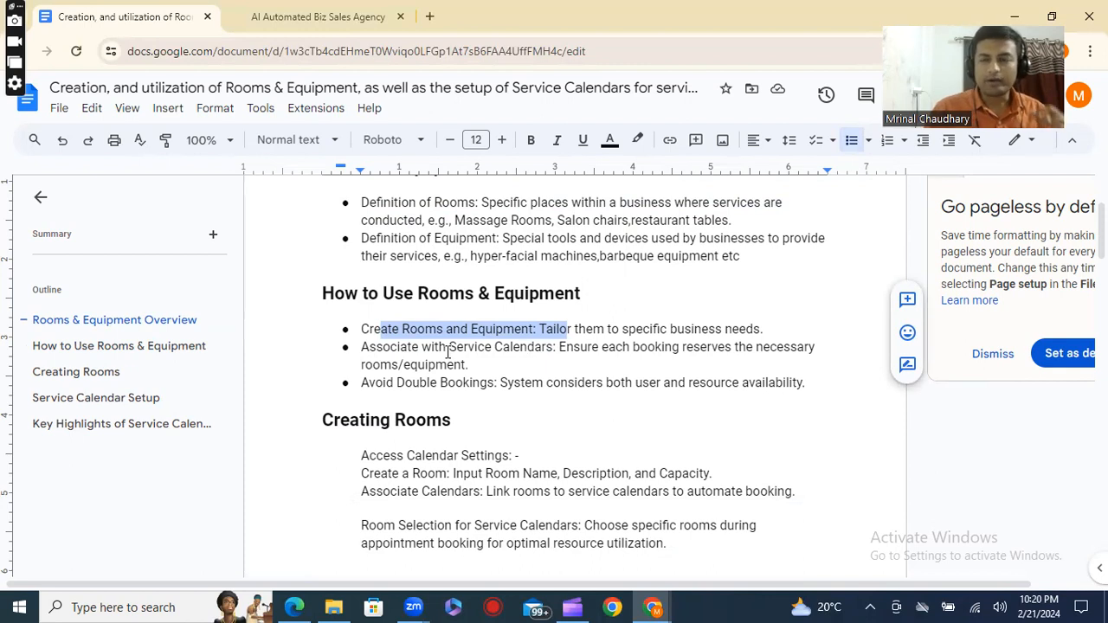
{"action": "scroll", "coordinate": [455, 360], "scroll_direction": "down", "scroll_amount": 2}
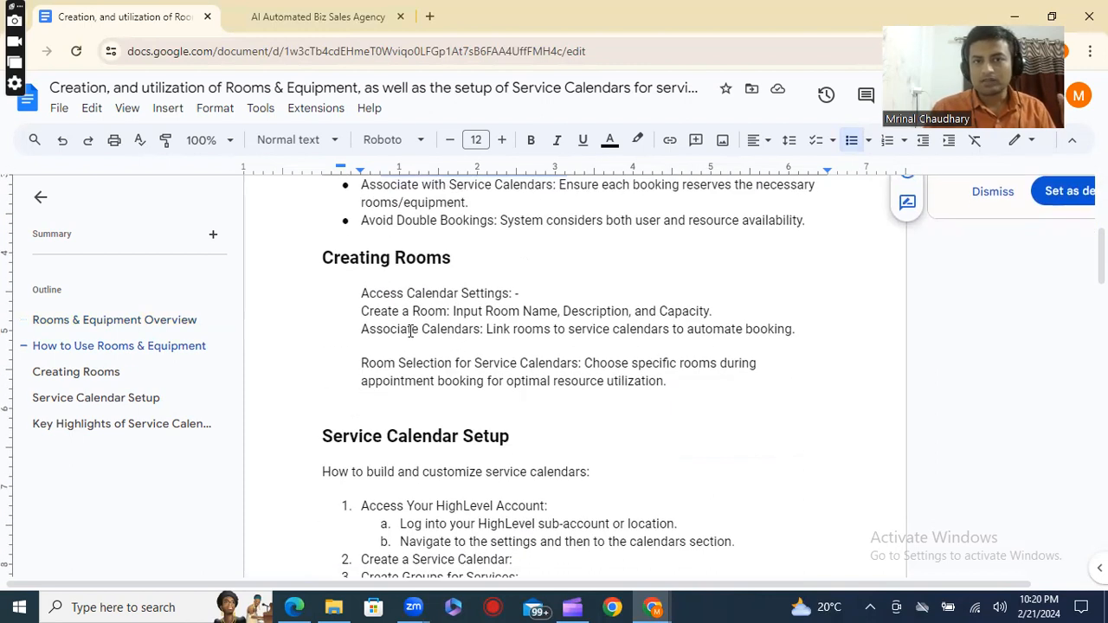
{"action": "scroll", "coordinate": [399, 329], "scroll_direction": "down", "scroll_amount": 1}
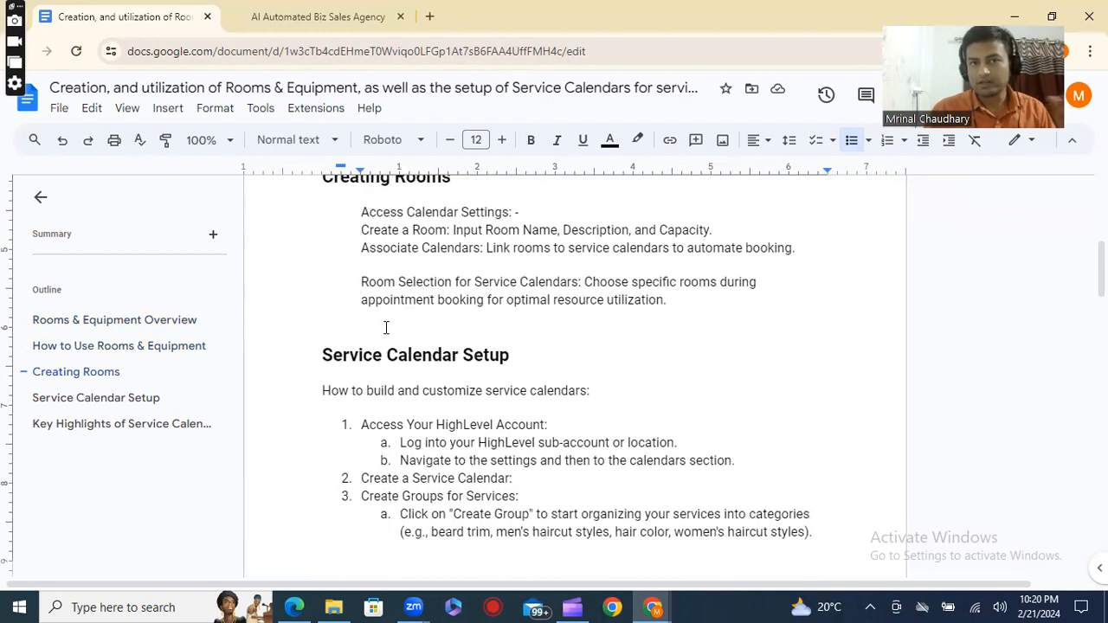
Go through the numbered Service Calendar Setup instructions, including forms and payments, notifications, calendar appearance and the service menu.
{"action": "scroll", "coordinate": [386, 327], "scroll_direction": "down", "scroll_amount": 1}
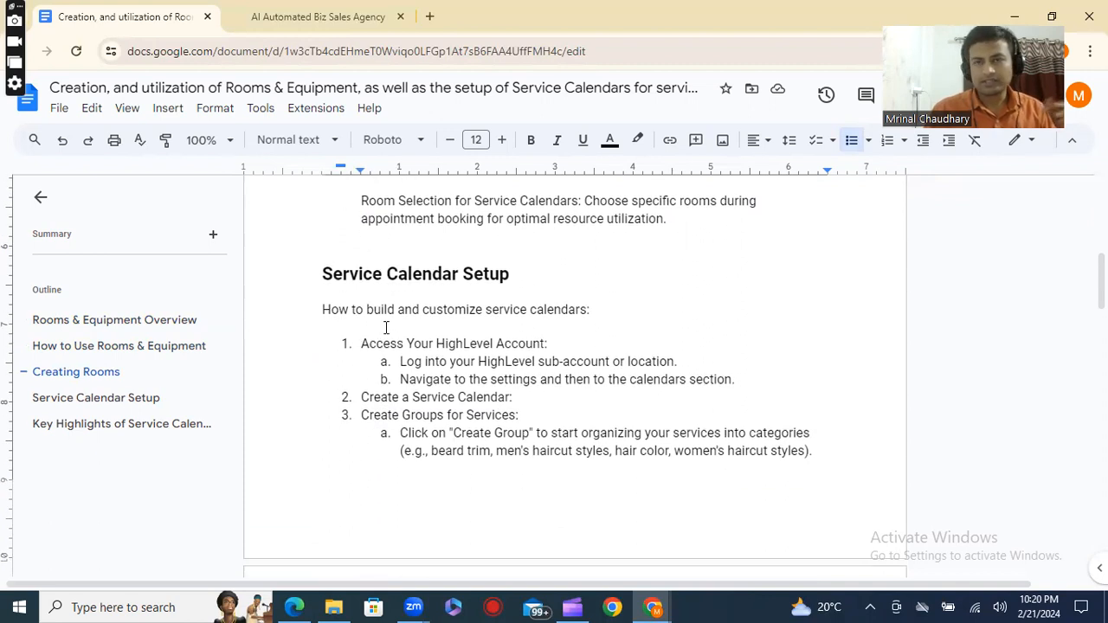
{"action": "scroll", "coordinate": [386, 327], "scroll_direction": "down", "scroll_amount": 5}
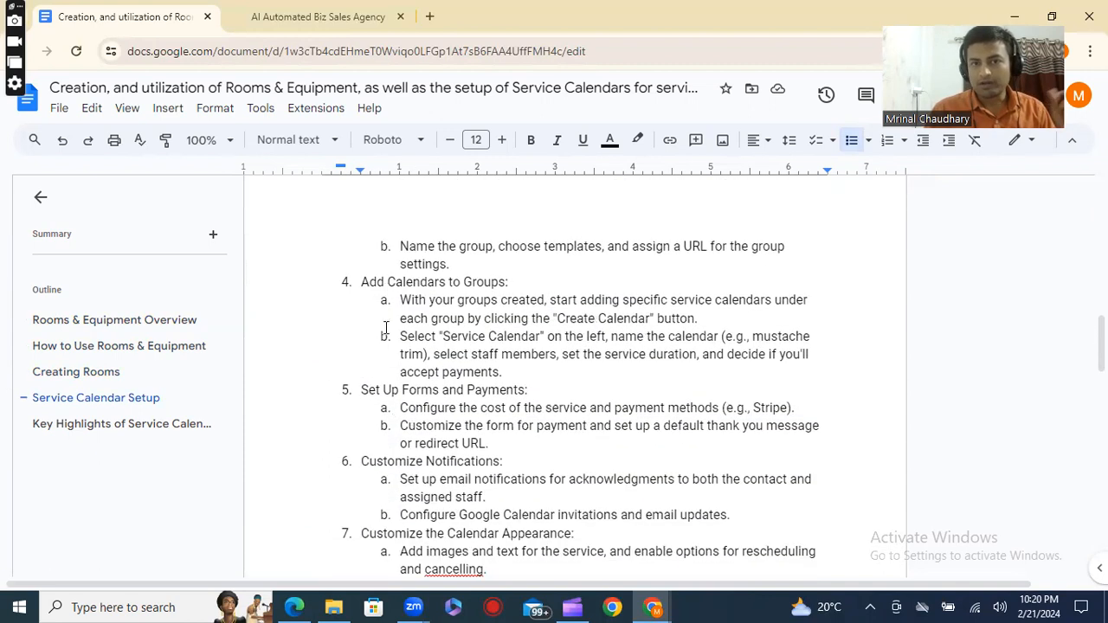
{"action": "left_click_drag", "start_coordinate": [375, 392], "coordinate": [533, 396]}
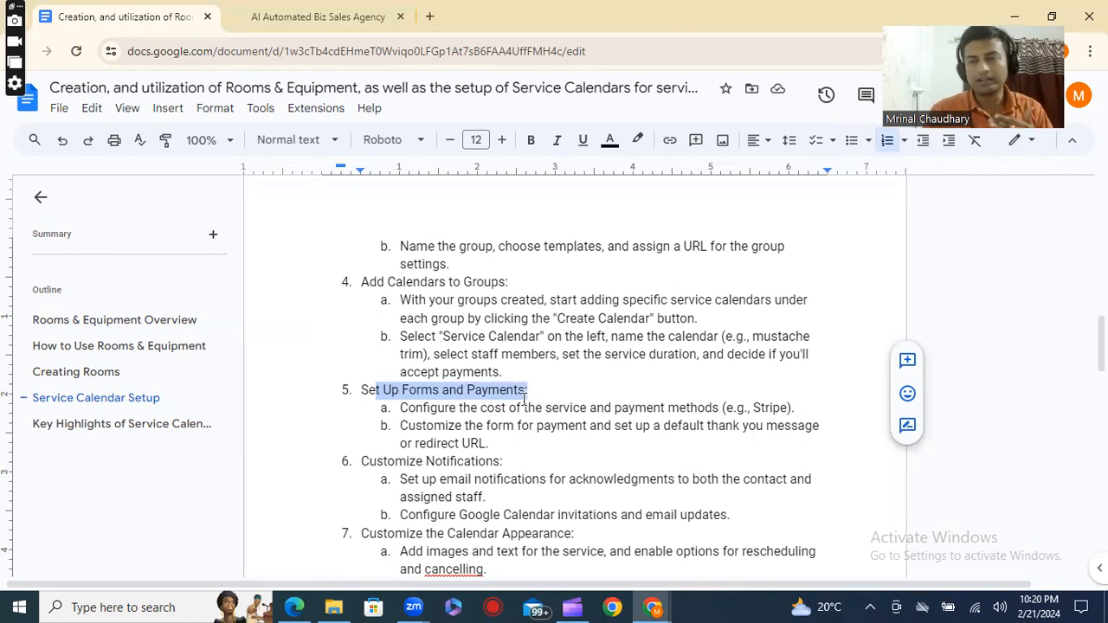
{"action": "scroll", "coordinate": [520, 400], "scroll_direction": "down", "scroll_amount": 4}
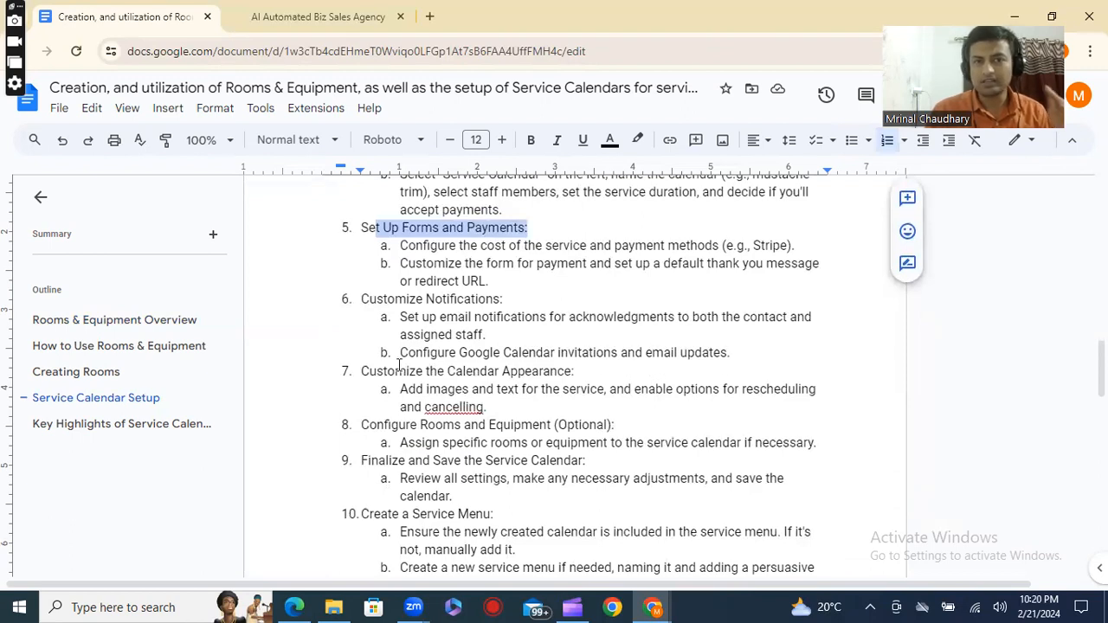
{"action": "left_click_drag", "start_coordinate": [503, 298], "coordinate": [456, 300]}
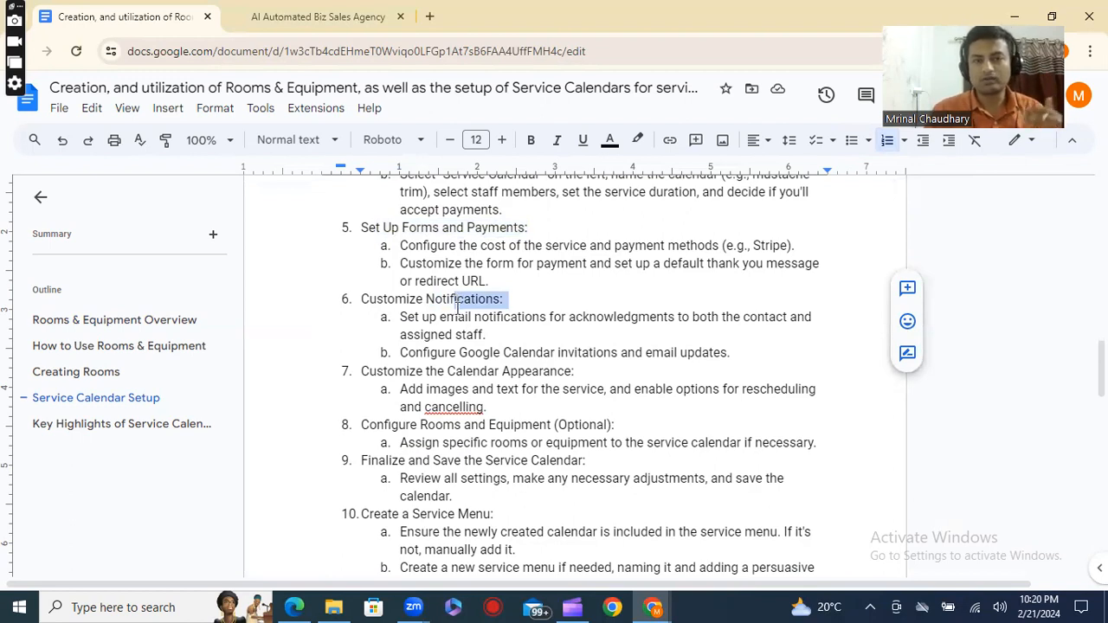
{"action": "scroll", "coordinate": [456, 305], "scroll_direction": "down", "scroll_amount": 1}
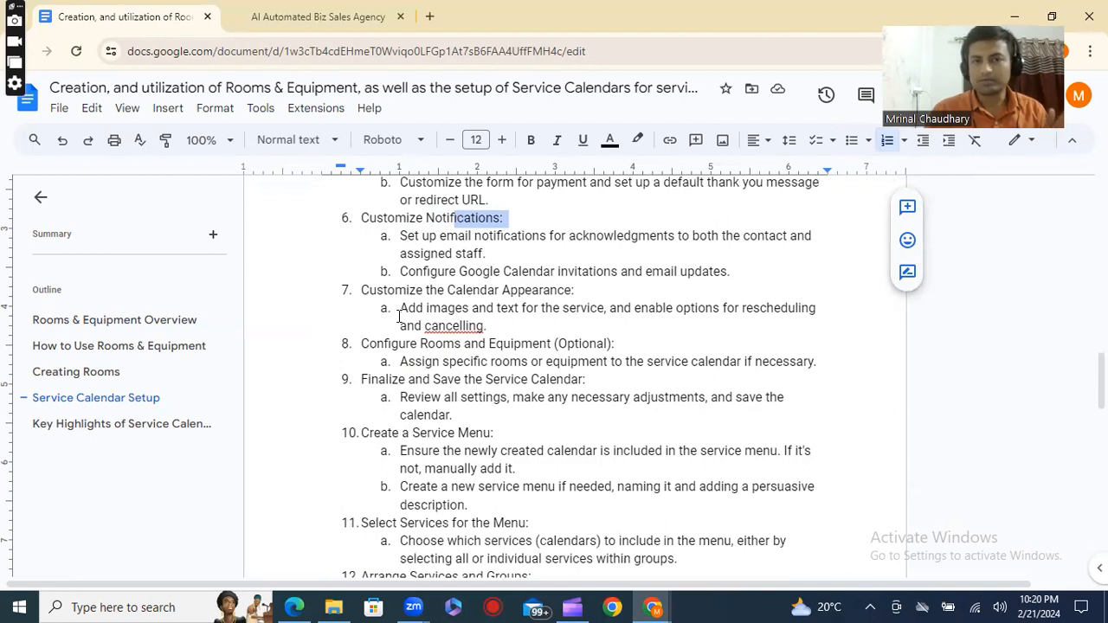
{"action": "left_click_drag", "start_coordinate": [394, 290], "coordinate": [575, 333]}
{"action": "scroll", "coordinate": [448, 369], "scroll_direction": "down", "scroll_amount": 2}
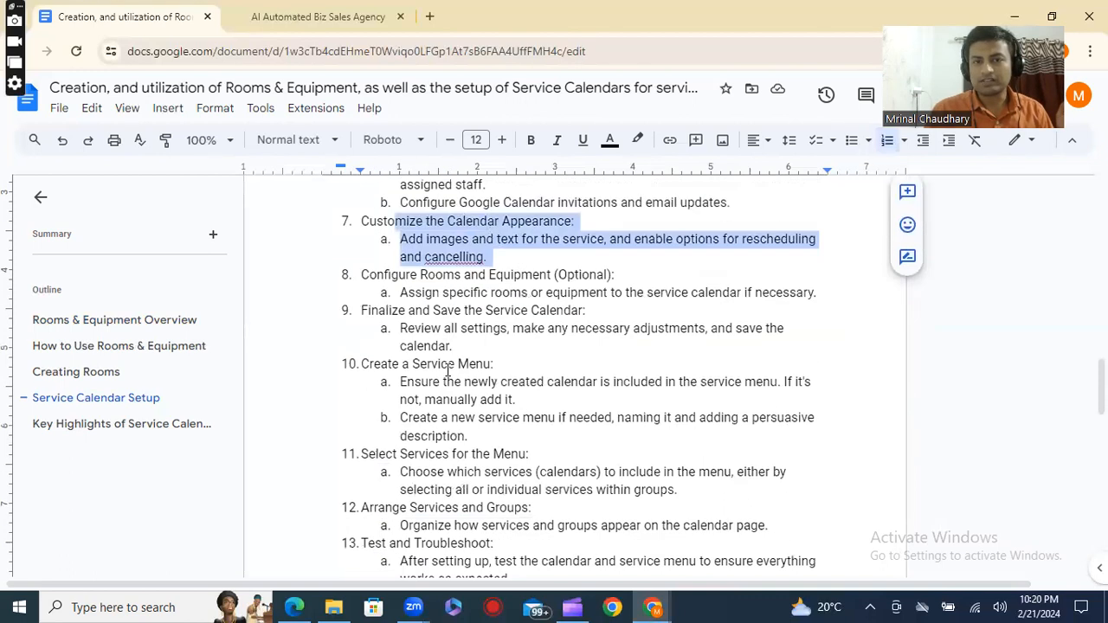
{"action": "scroll", "coordinate": [394, 367], "scroll_direction": "down", "scroll_amount": 1}
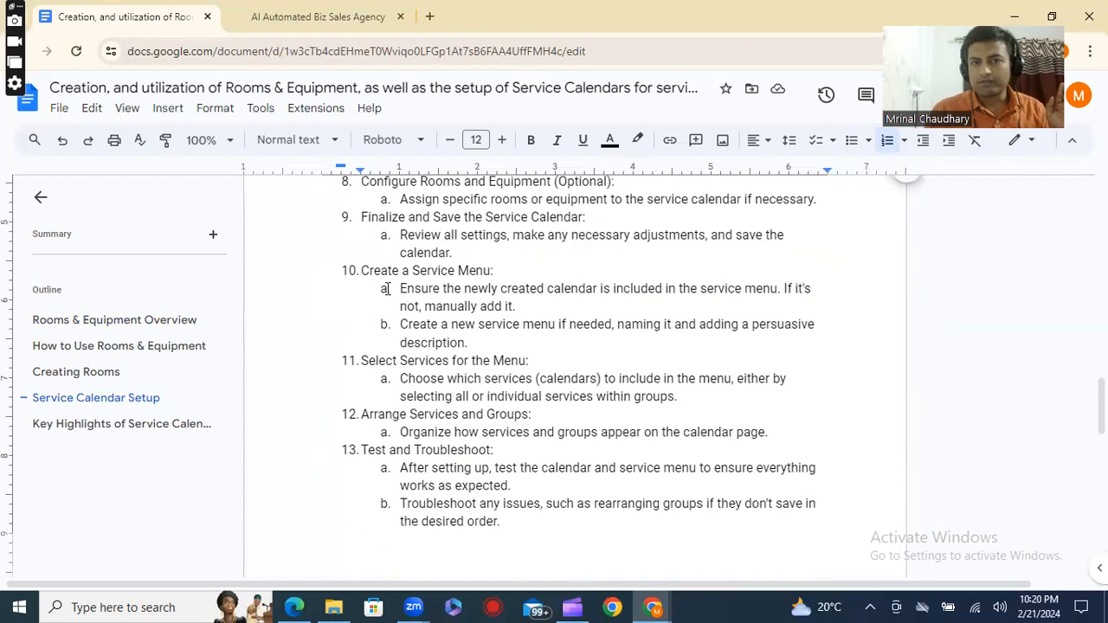
{"action": "left_click_drag", "start_coordinate": [388, 270], "coordinate": [507, 272]}
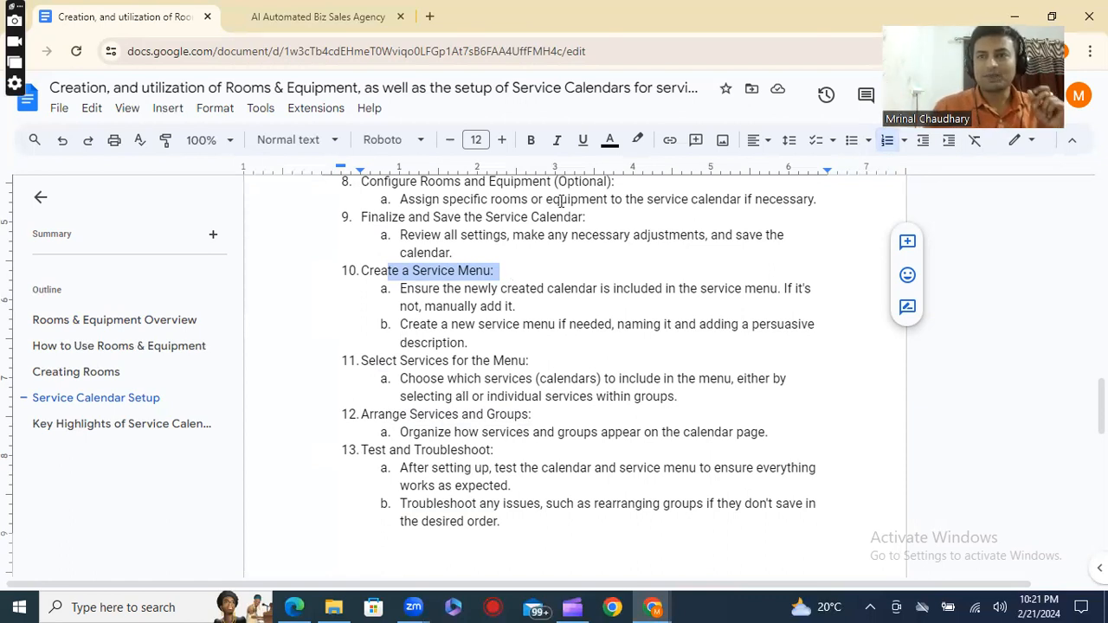
{"action": "left_click", "coordinate": [442, 379]}
{"action": "left_click_drag", "start_coordinate": [467, 381], "coordinate": [482, 386]}
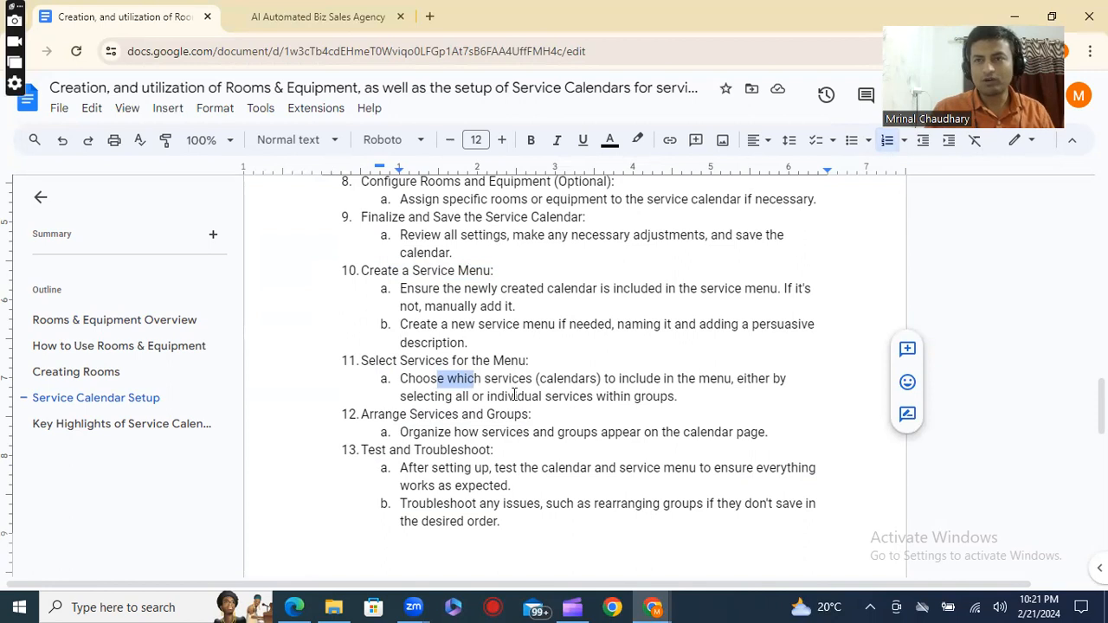
Review the staff availability, slot interval and multiple services booking points under Key Highlights of Service Calendar.
{"action": "scroll", "coordinate": [514, 394], "scroll_direction": "down", "scroll_amount": 8}
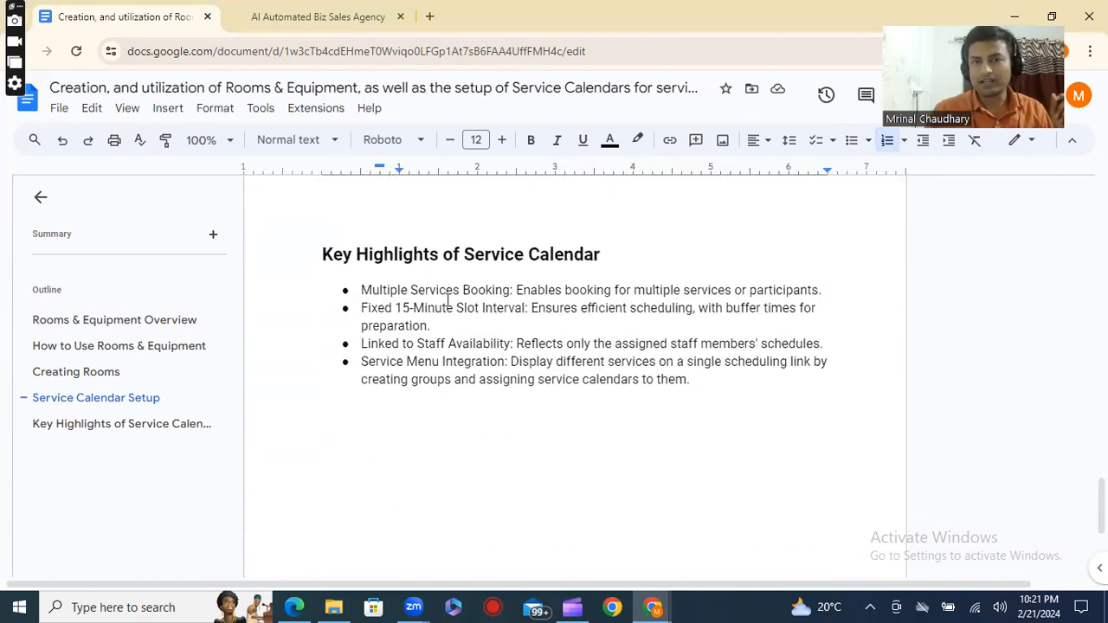
{"action": "left_click_drag", "start_coordinate": [391, 344], "coordinate": [639, 358]}
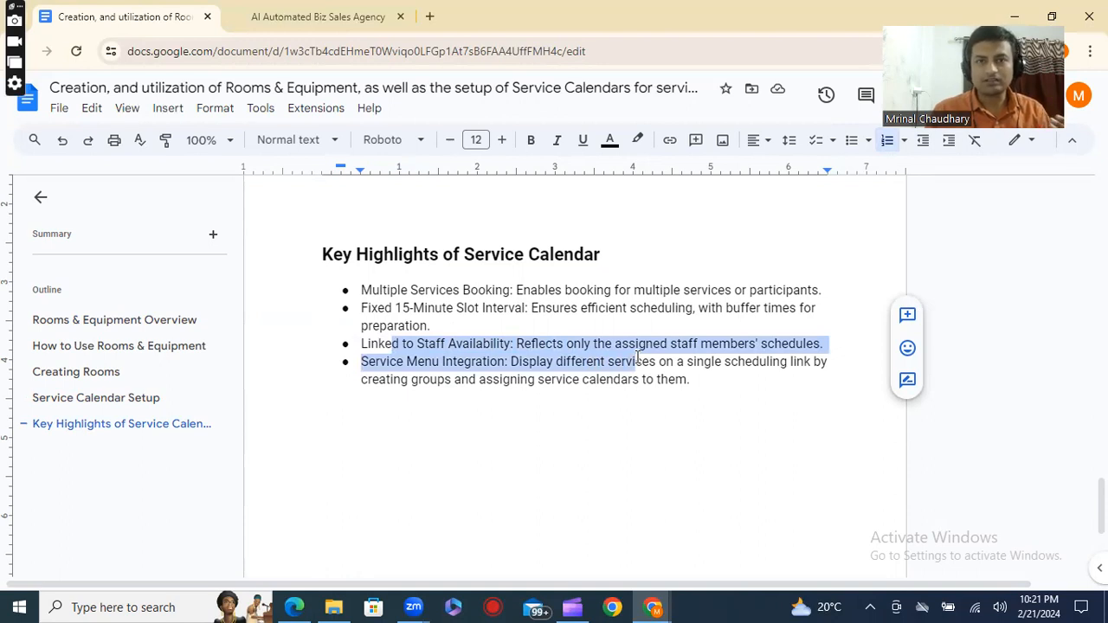
{"action": "left_click_drag", "start_coordinate": [436, 308], "coordinate": [518, 324]}
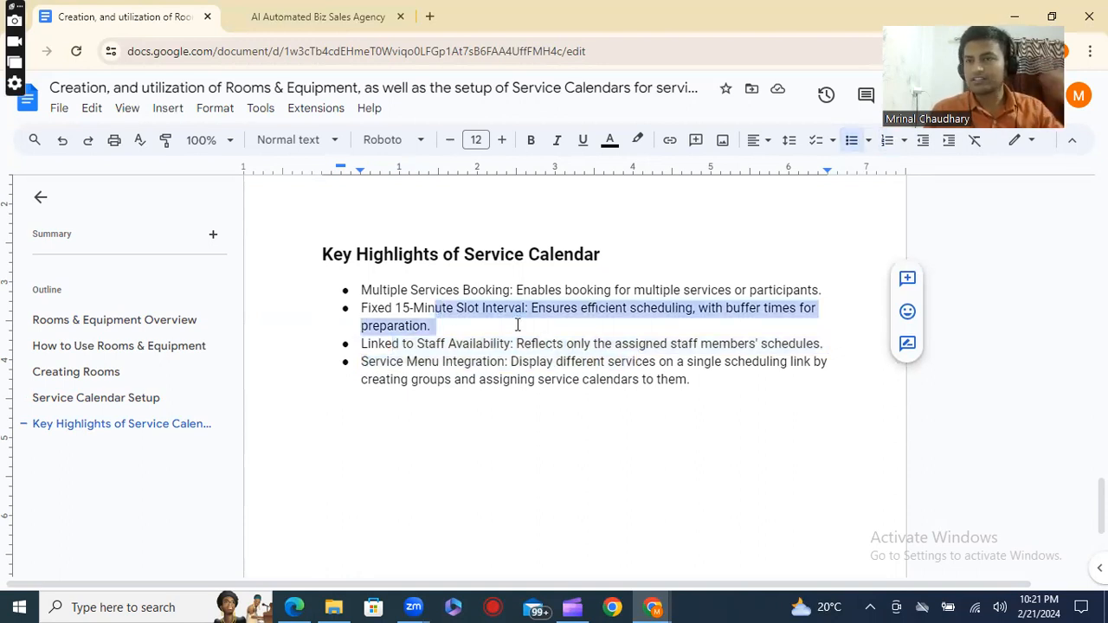
{"action": "left_click_drag", "start_coordinate": [418, 290], "coordinate": [831, 309]}
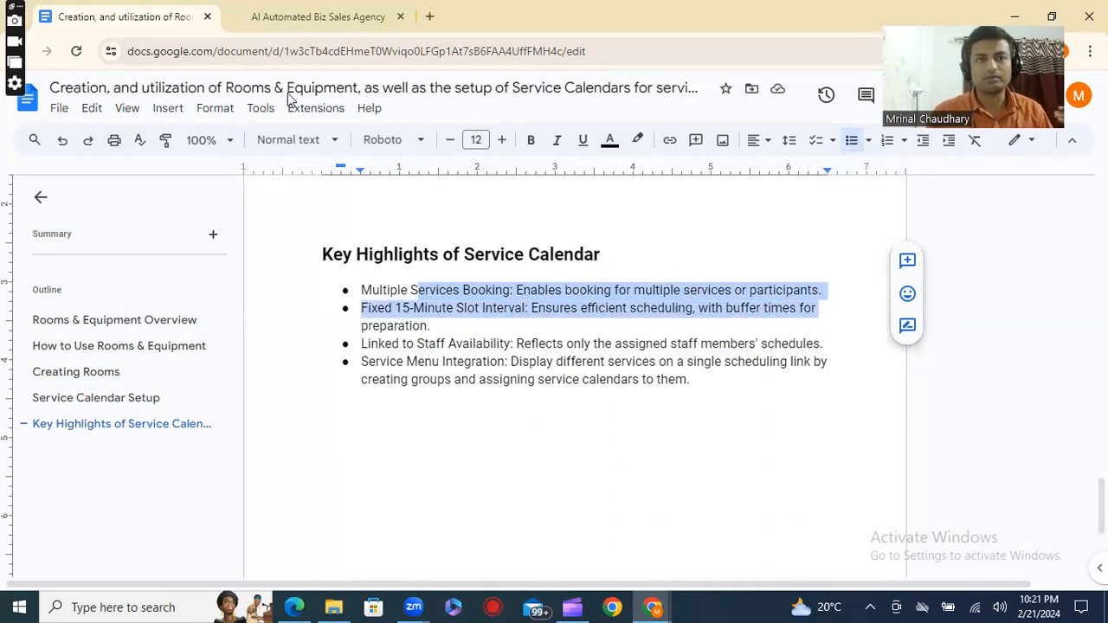
Switch to HighLevel, open the calendar settings and filter the calendar list by the calendar type Service.
{"action": "left_click", "coordinate": [301, 17]}
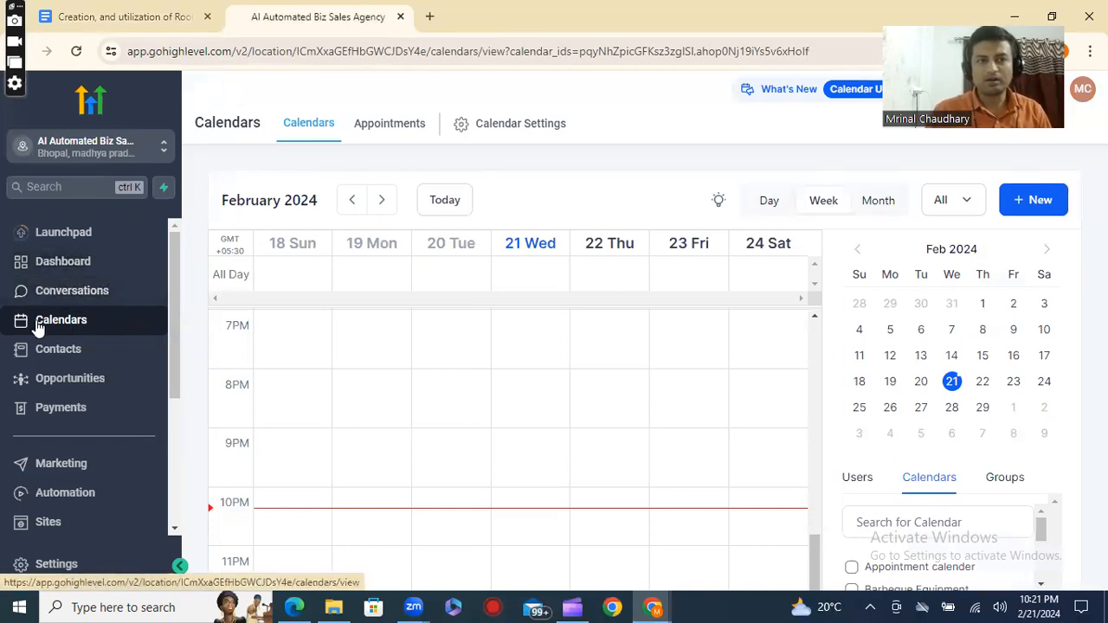
{"action": "left_click", "coordinate": [502, 138]}
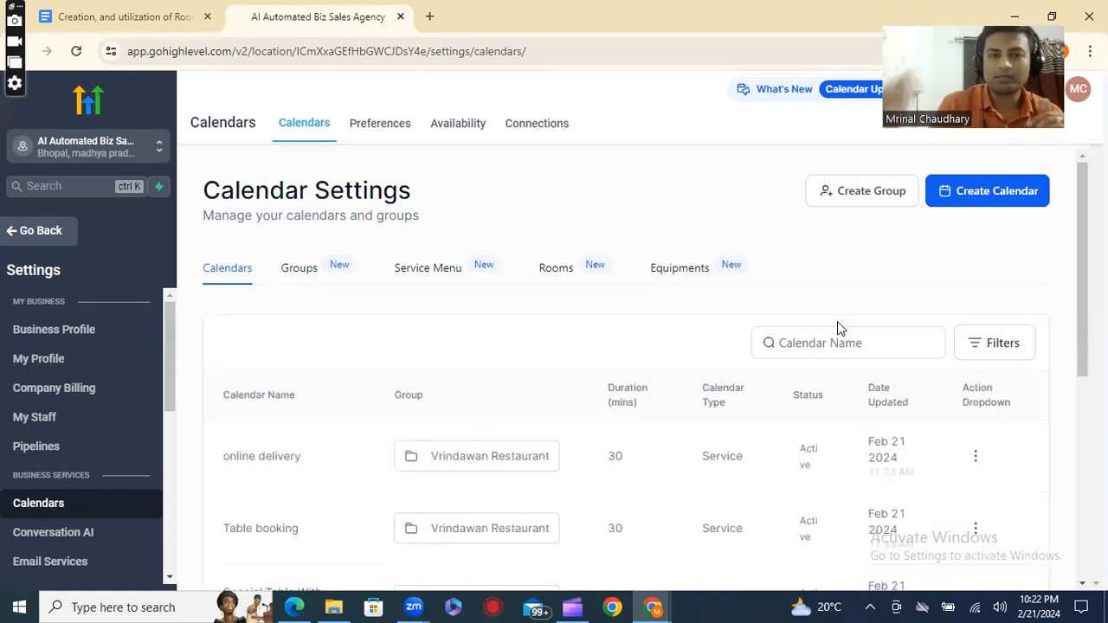
{"action": "left_click", "coordinate": [1009, 350]}
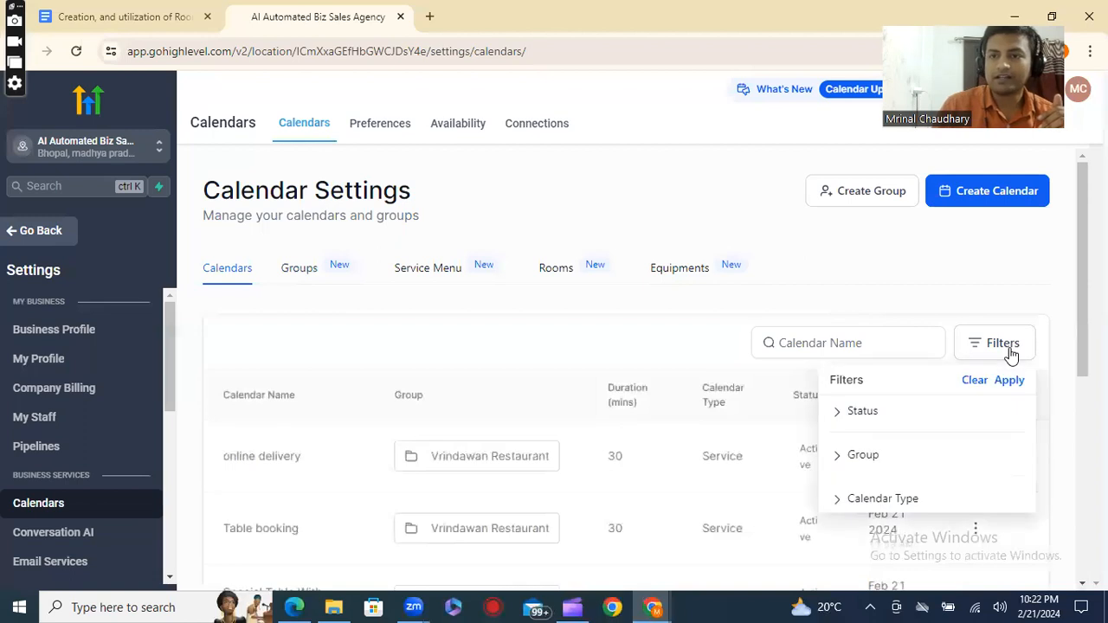
{"action": "scroll", "coordinate": [910, 468], "scroll_direction": "down", "scroll_amount": 2}
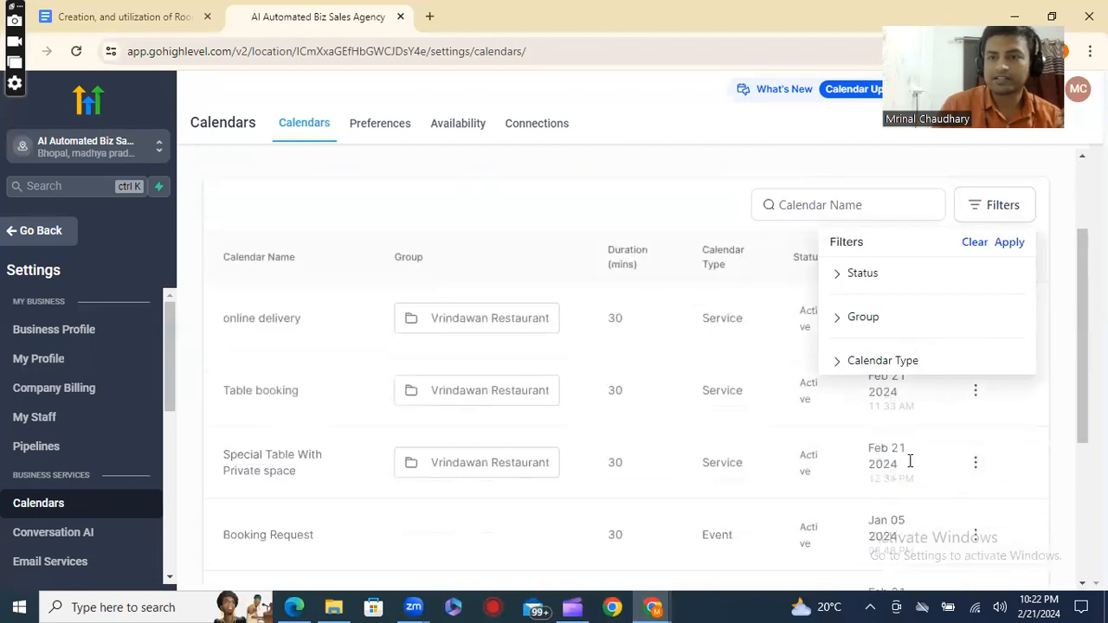
{"action": "left_click", "coordinate": [891, 338]}
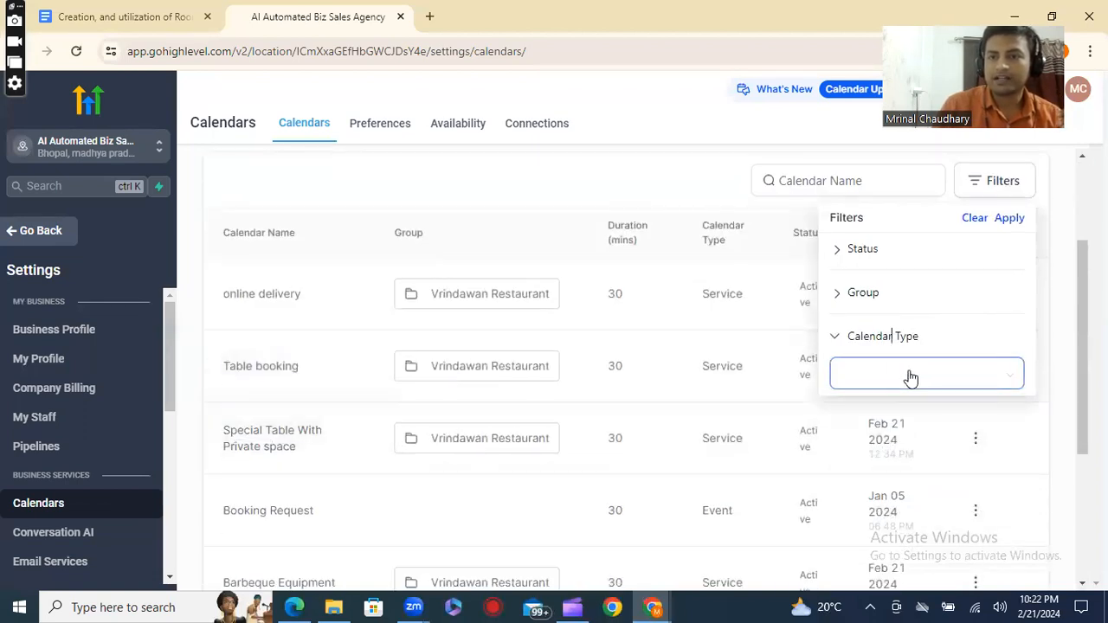
{"action": "left_click", "coordinate": [910, 377]}
{"action": "scroll", "coordinate": [909, 474], "scroll_direction": "down", "scroll_amount": 1}
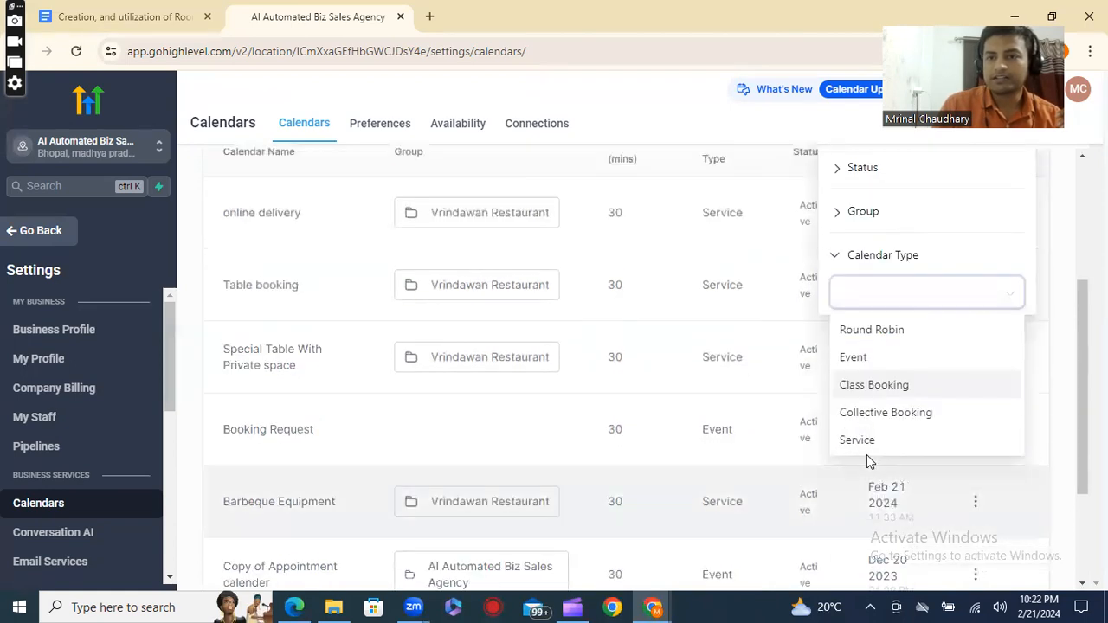
{"action": "left_click", "coordinate": [857, 440]}
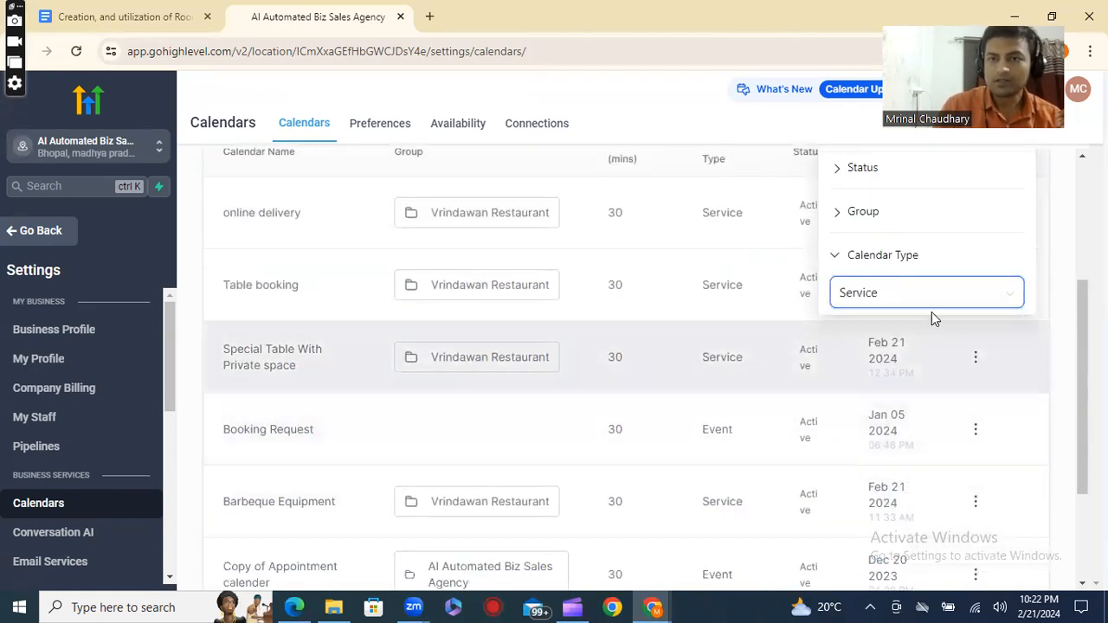
{"action": "scroll", "coordinate": [949, 303], "scroll_direction": "up", "scroll_amount": 2}
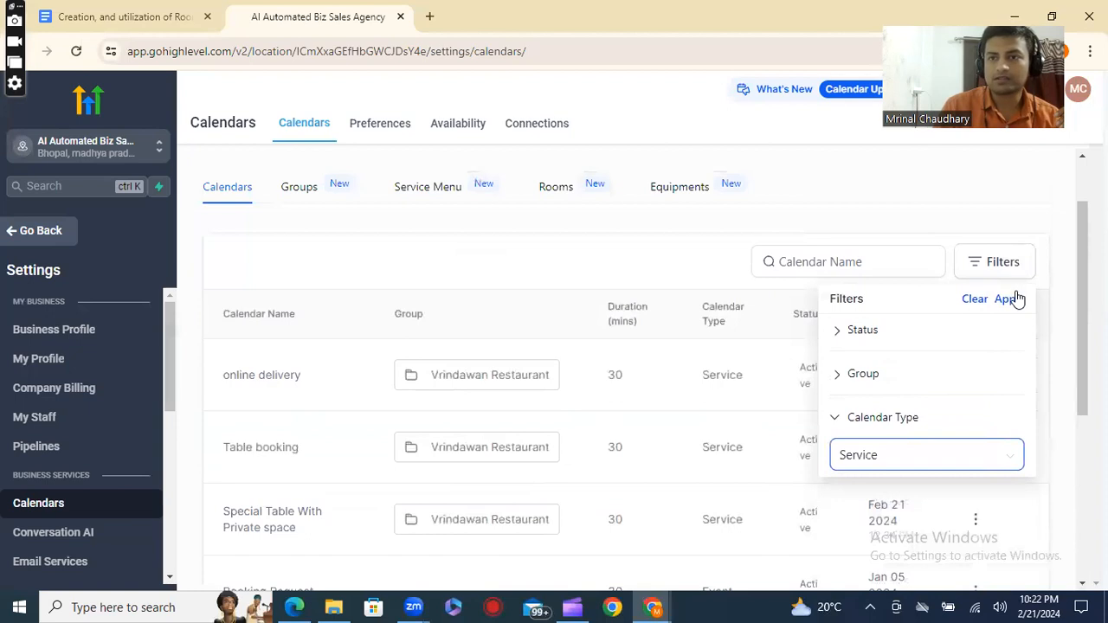
{"action": "left_click", "coordinate": [1010, 298]}
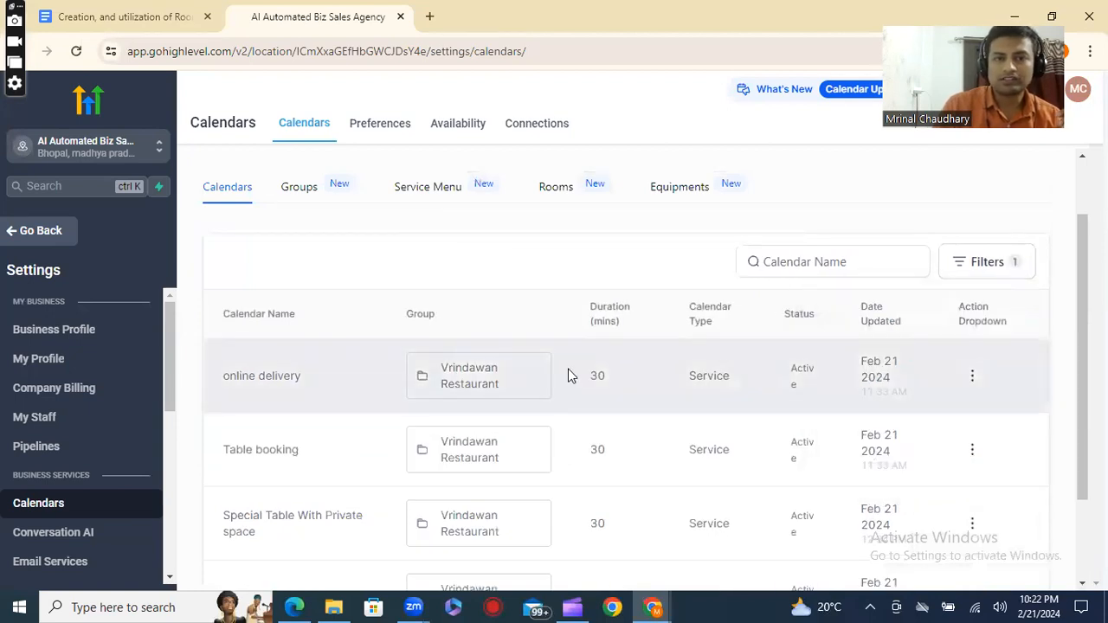
Examine the filtered service calendars of the Vrindawan Restaurant group, from online delivery through Barbeque Equipment.
{"action": "scroll", "coordinate": [568, 372], "scroll_direction": "down", "scroll_amount": 2}
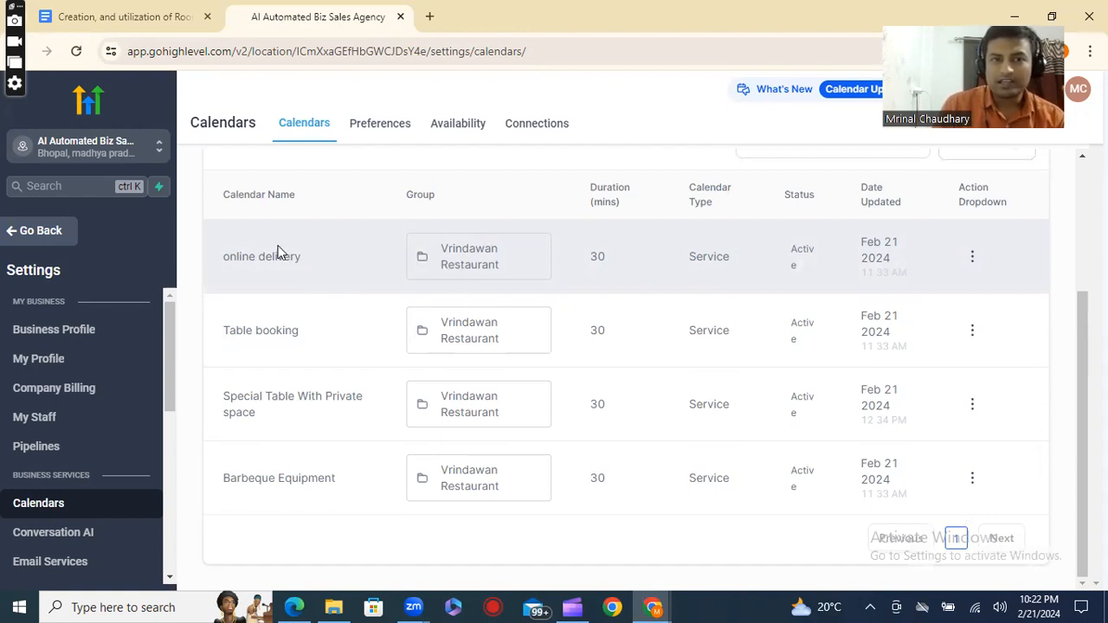
{"action": "left_click_drag", "start_coordinate": [211, 254], "coordinate": [307, 260]}
{"action": "left_click_drag", "start_coordinate": [217, 337], "coordinate": [311, 333]}
{"action": "left_click_drag", "start_coordinate": [223, 399], "coordinate": [317, 416]}
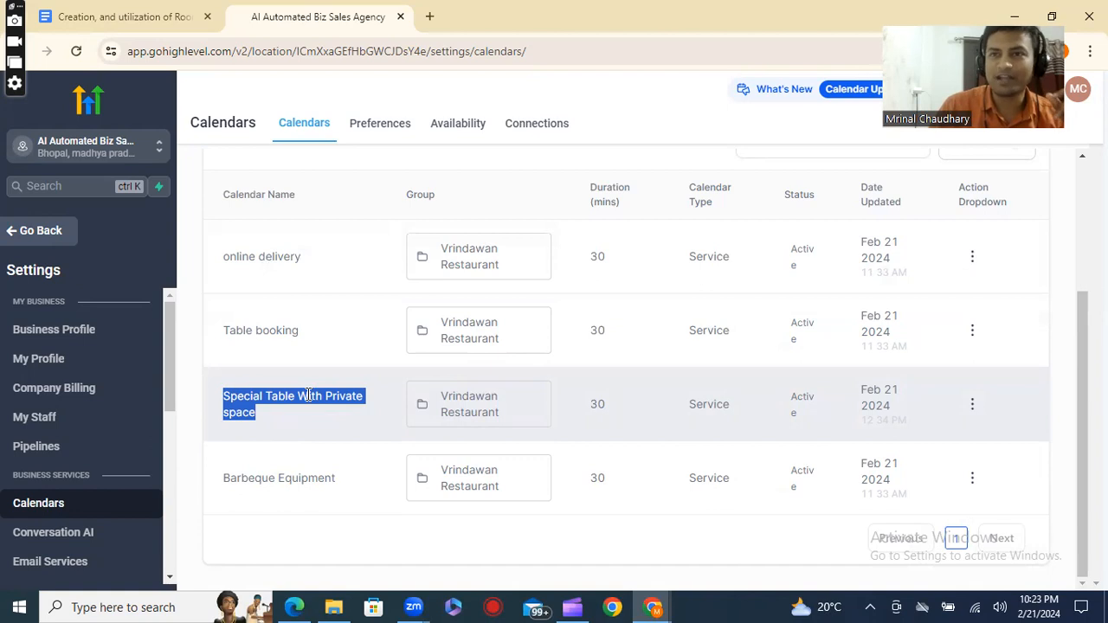
{"action": "left_click", "coordinate": [233, 479]}
{"action": "left_click_drag", "start_coordinate": [233, 479], "coordinate": [329, 493]}
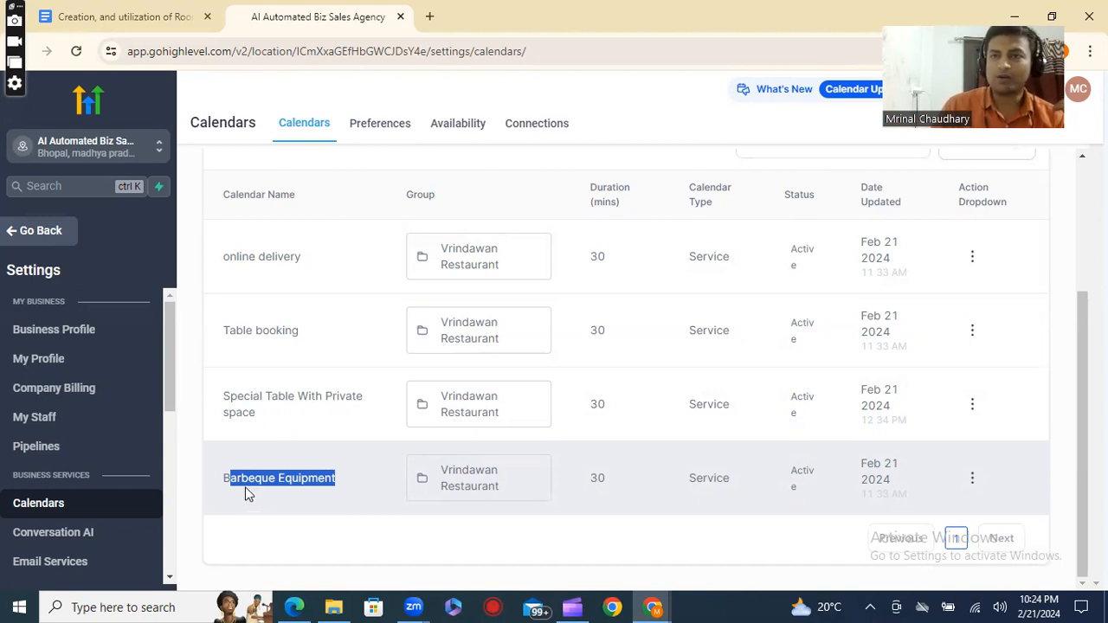
Review the four service calendars one by one from Barbeque Equipment back up to online delivery.
{"action": "scroll", "coordinate": [250, 489], "scroll_direction": "up", "scroll_amount": 1}
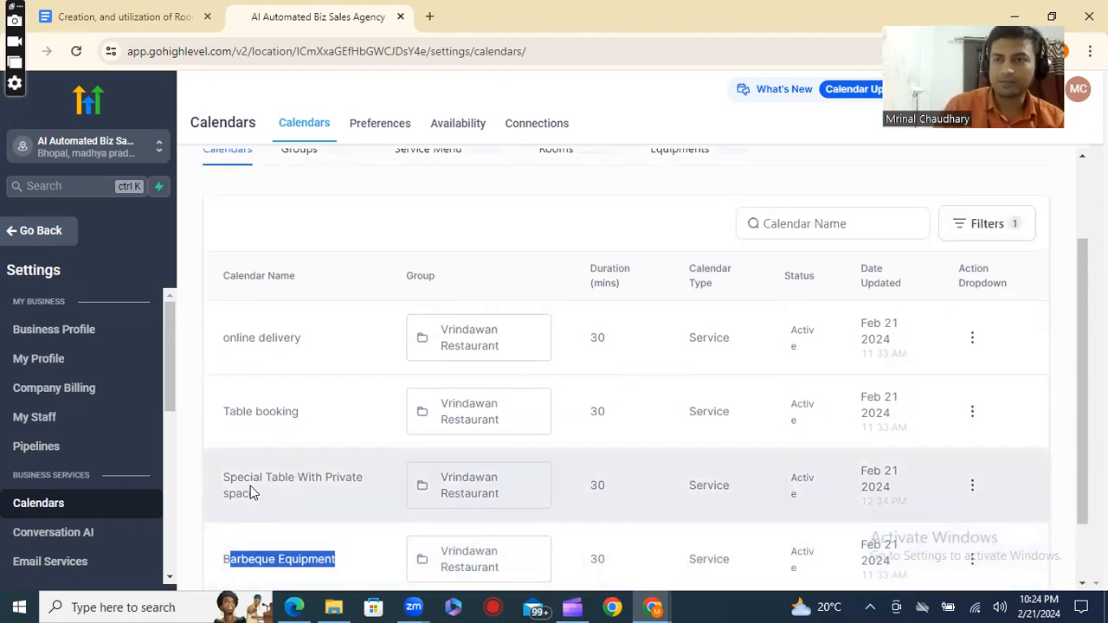
{"action": "scroll", "coordinate": [255, 511], "scroll_direction": "down", "scroll_amount": 1}
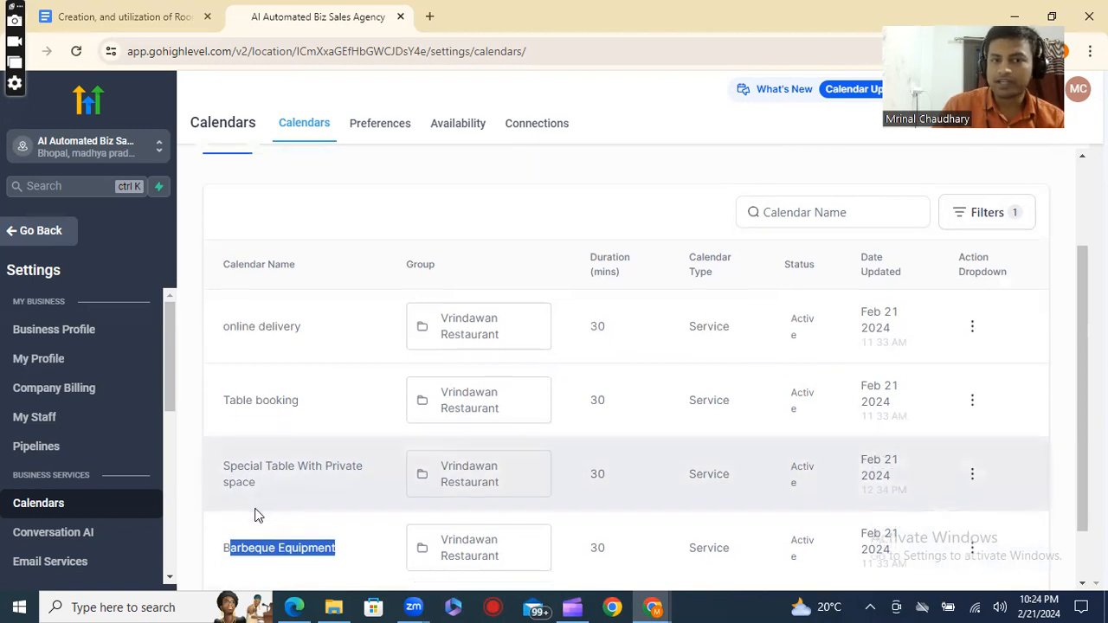
{"action": "left_click_drag", "start_coordinate": [216, 489], "coordinate": [339, 501]}
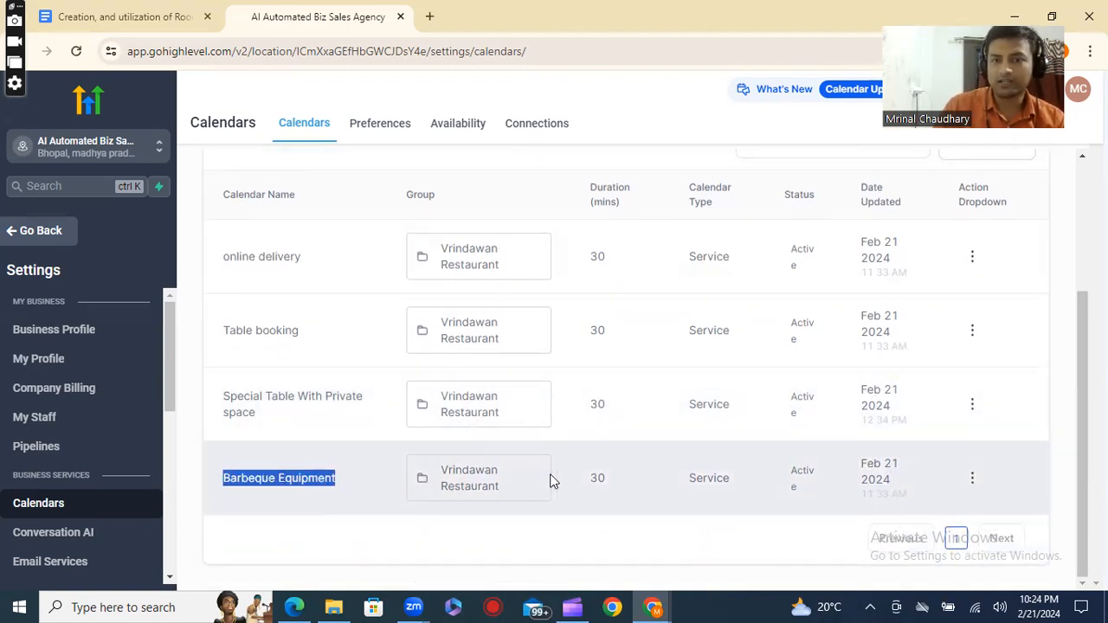
{"action": "left_click_drag", "start_coordinate": [213, 407], "coordinate": [318, 424]}
{"action": "left_click_drag", "start_coordinate": [221, 320], "coordinate": [325, 347]}
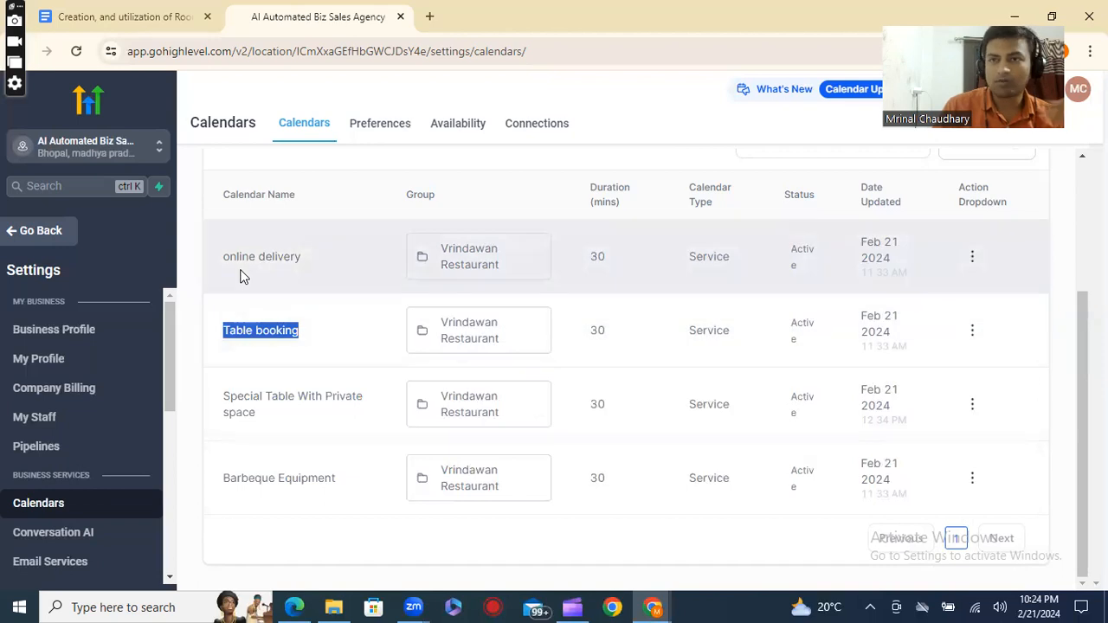
{"action": "left_click_drag", "start_coordinate": [217, 256], "coordinate": [309, 273]}
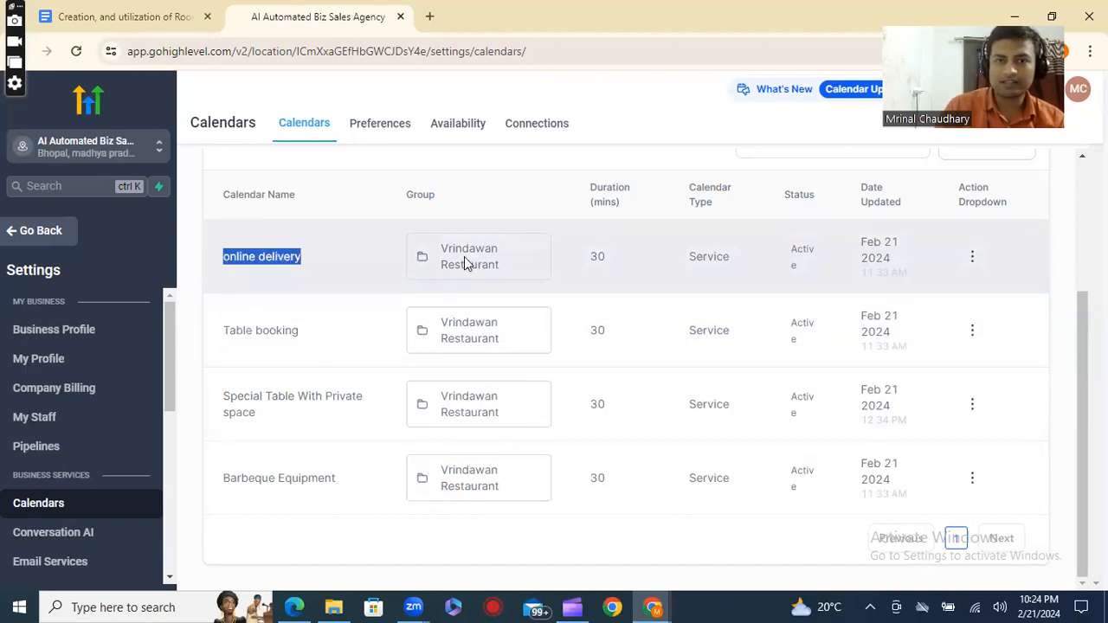
{"action": "scroll", "coordinate": [507, 493], "scroll_direction": "up", "scroll_amount": 5}
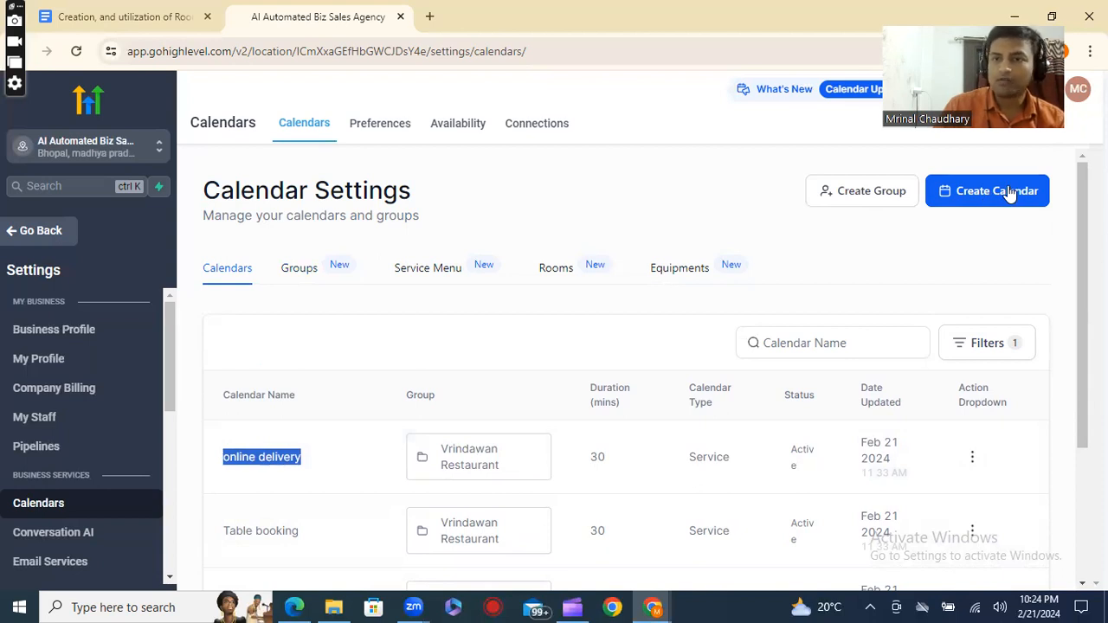
Open the calendar groups and review the AI Automated Biz Sales Agency and Vrindawan Restaurant groups with their calendar counts.
{"action": "left_click", "coordinate": [309, 283]}
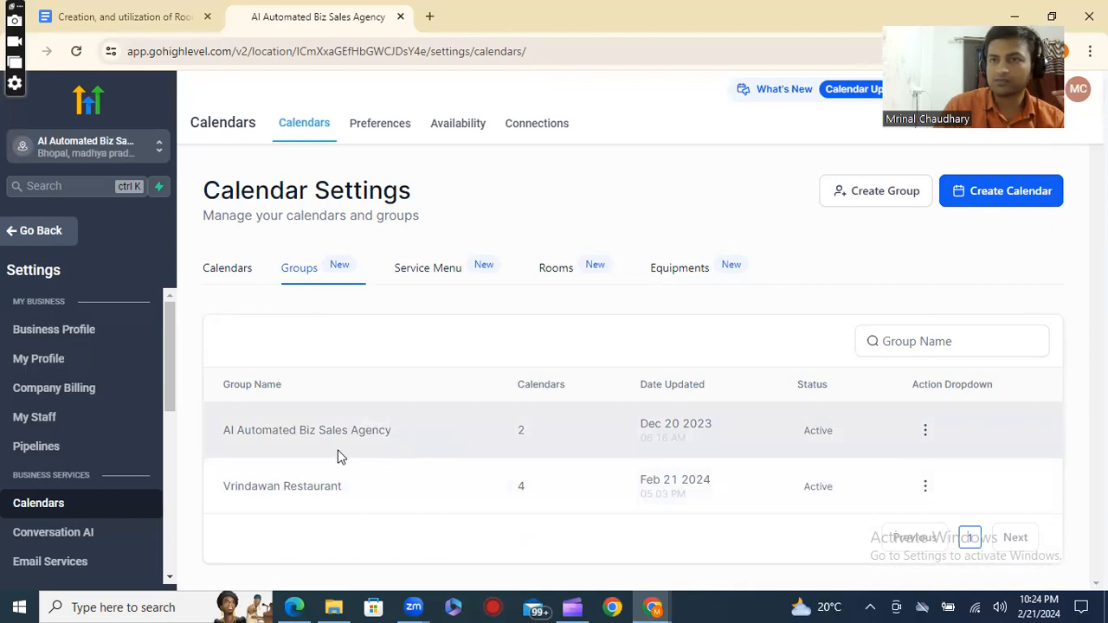
{"action": "left_click_drag", "start_coordinate": [214, 437], "coordinate": [398, 431]}
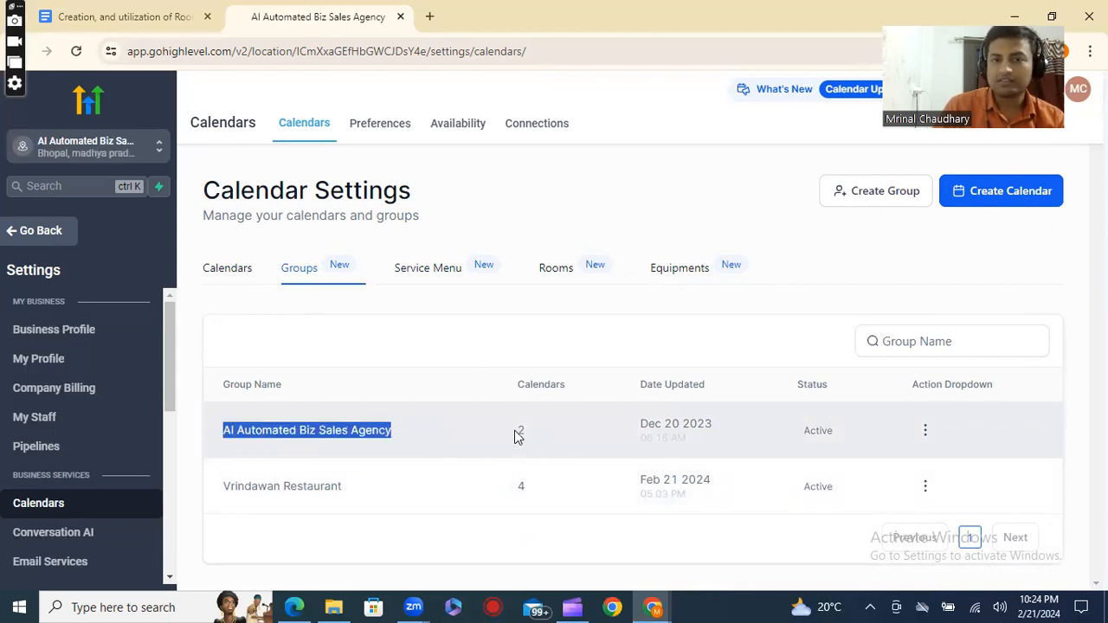
{"action": "left_click_drag", "start_coordinate": [517, 433], "coordinate": [542, 441]}
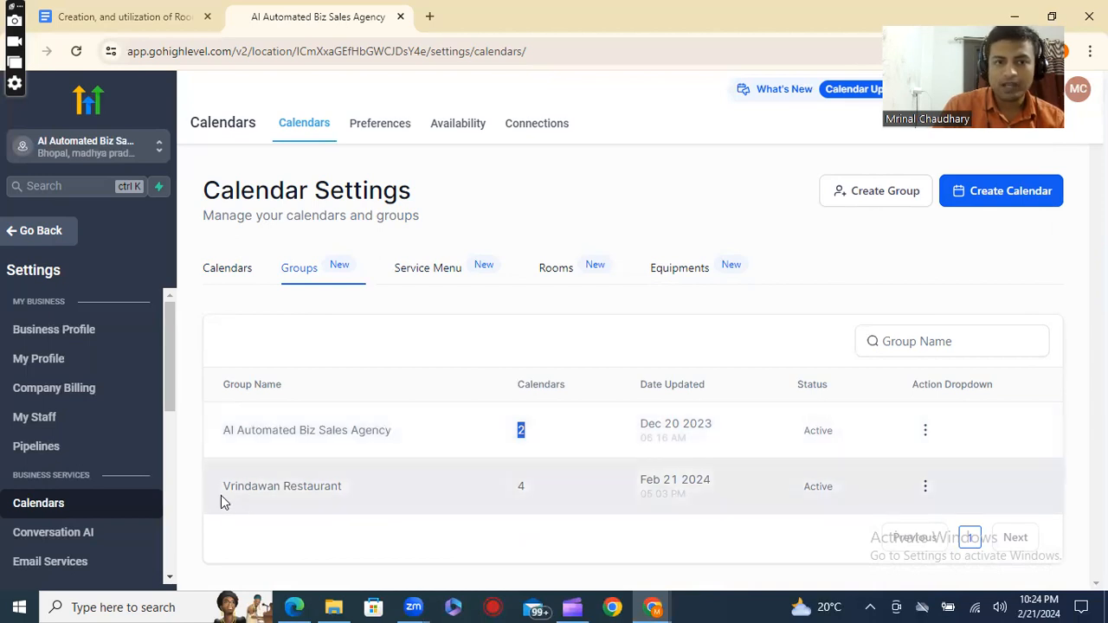
{"action": "left_click_drag", "start_coordinate": [222, 493], "coordinate": [405, 484]}
Check in the full calendar list which group each calendar belongs to, and return to the calendar groups.
{"action": "left_click", "coordinate": [230, 270]}
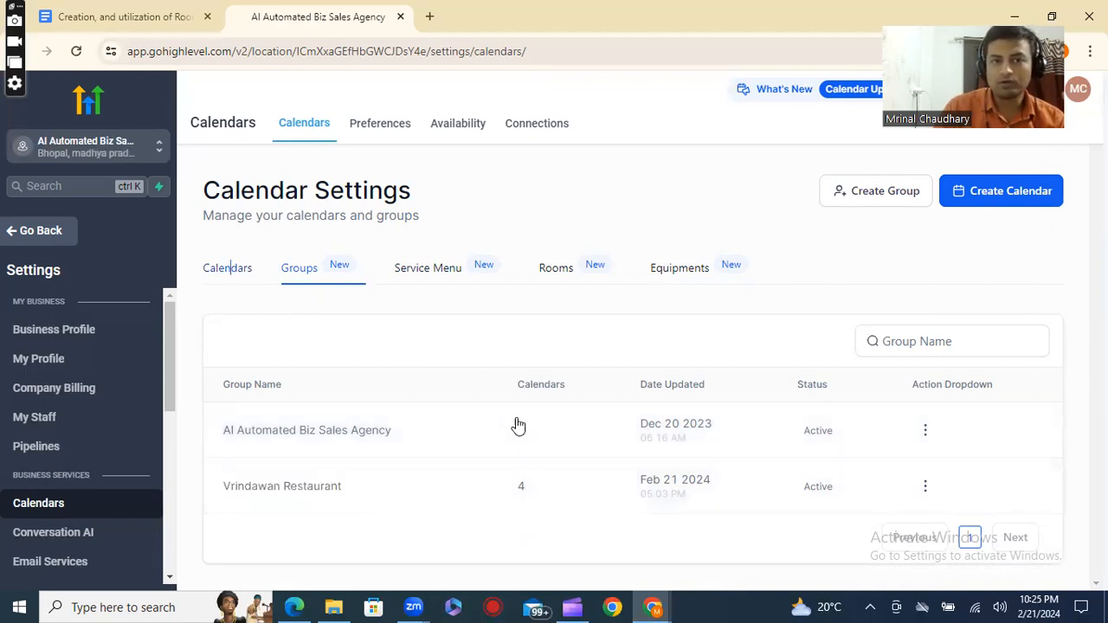
{"action": "scroll", "coordinate": [354, 482], "scroll_direction": "down", "scroll_amount": 3}
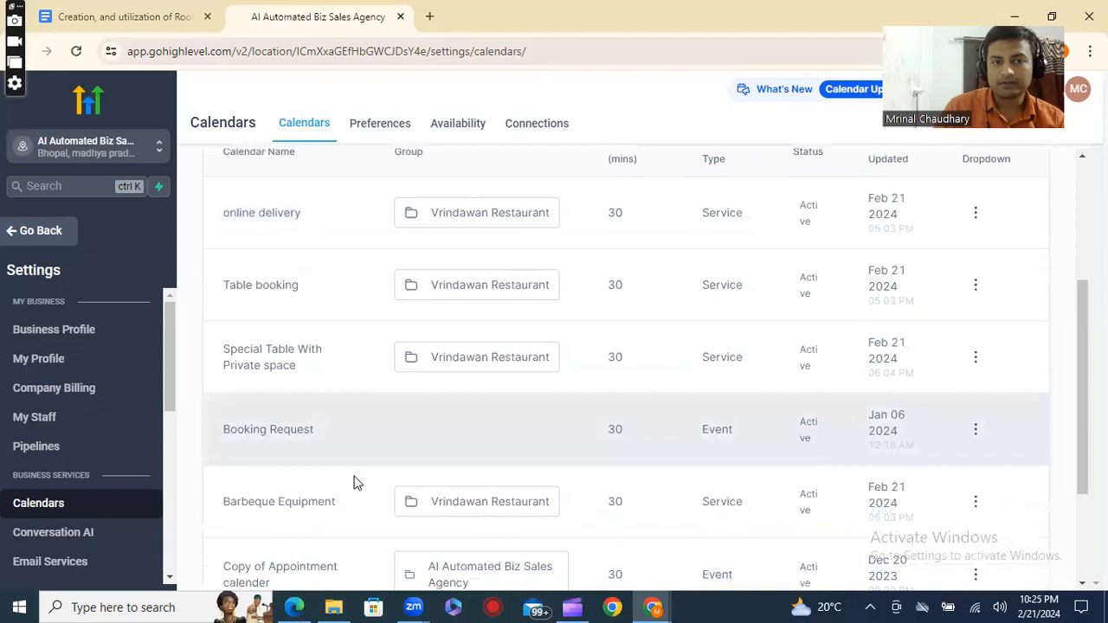
{"action": "scroll", "coordinate": [349, 459], "scroll_direction": "up", "scroll_amount": 2}
{"action": "scroll", "coordinate": [467, 380], "scroll_direction": "down", "scroll_amount": 1}
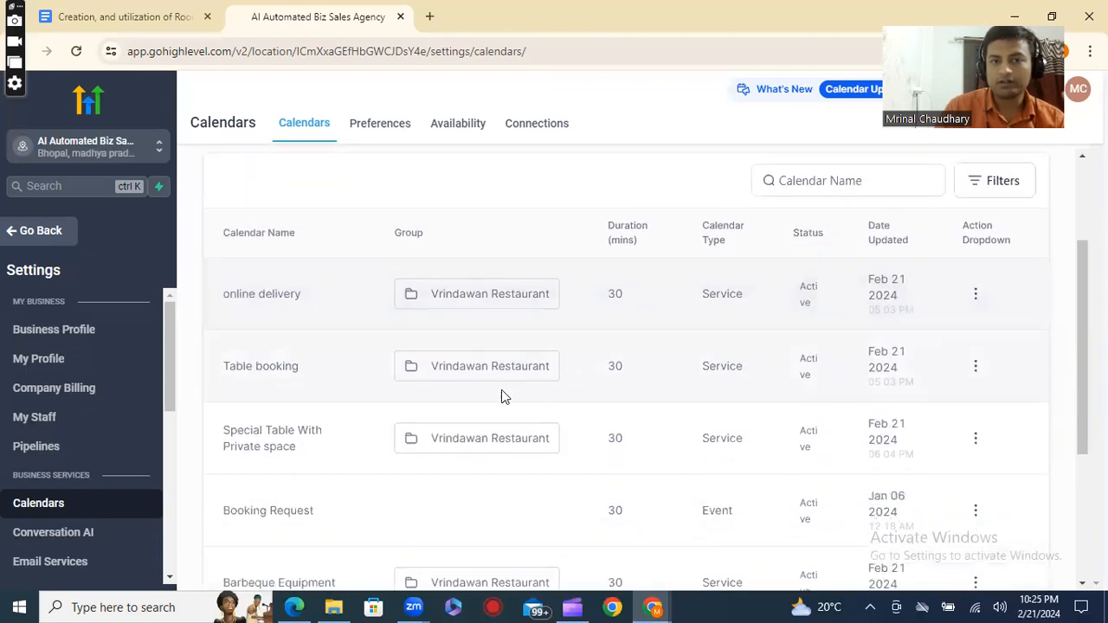
{"action": "scroll", "coordinate": [509, 424], "scroll_direction": "down", "scroll_amount": 2}
{"action": "scroll", "coordinate": [450, 346], "scroll_direction": "up", "scroll_amount": 4}
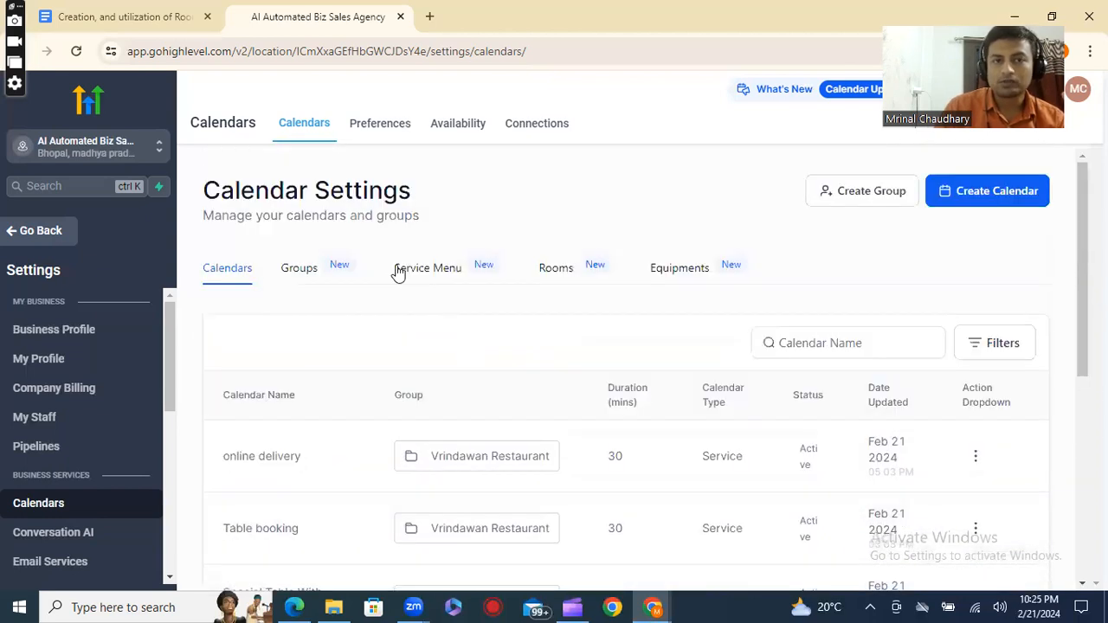
{"action": "left_click", "coordinate": [312, 271]}
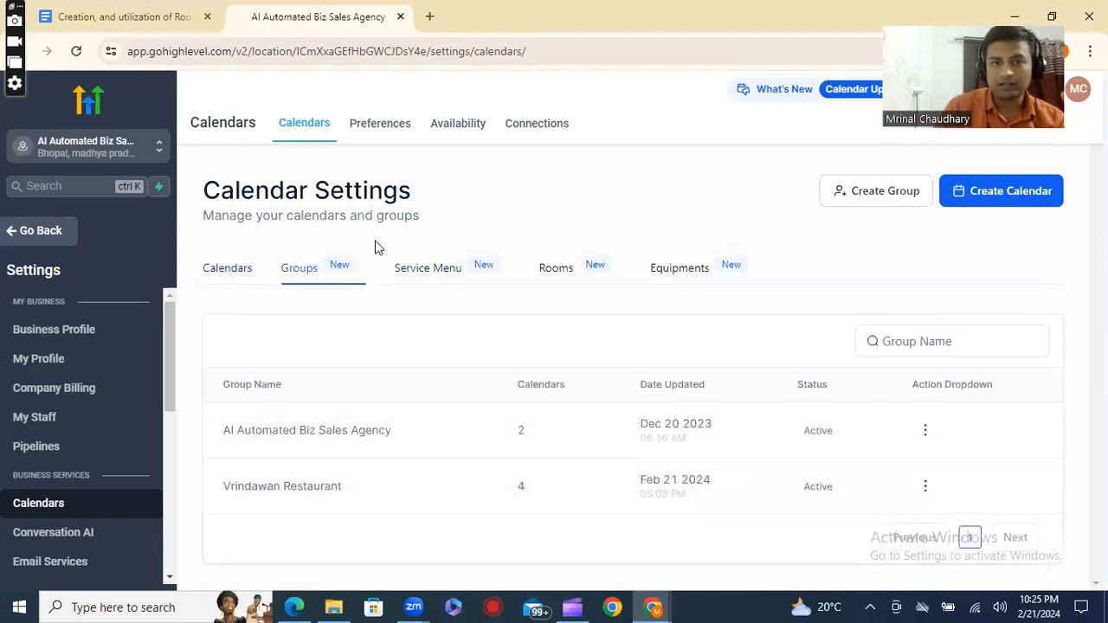
Open the service menu list and copy the permanent link of the Table Booking service menu.
{"action": "left_click", "coordinate": [439, 270]}
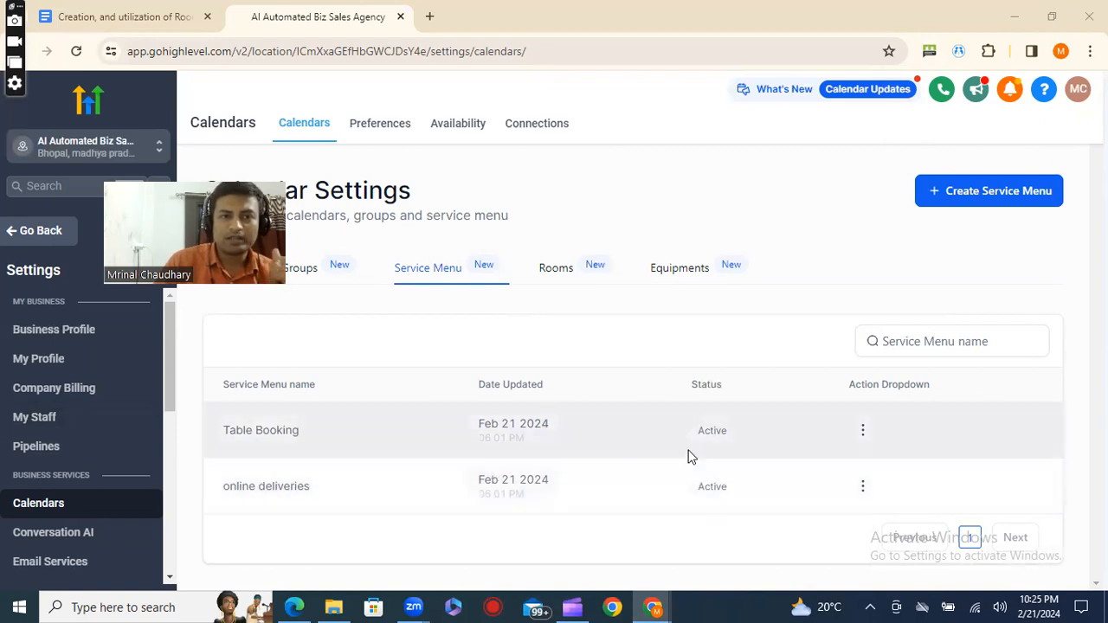
{"action": "left_click", "coordinate": [864, 433]}
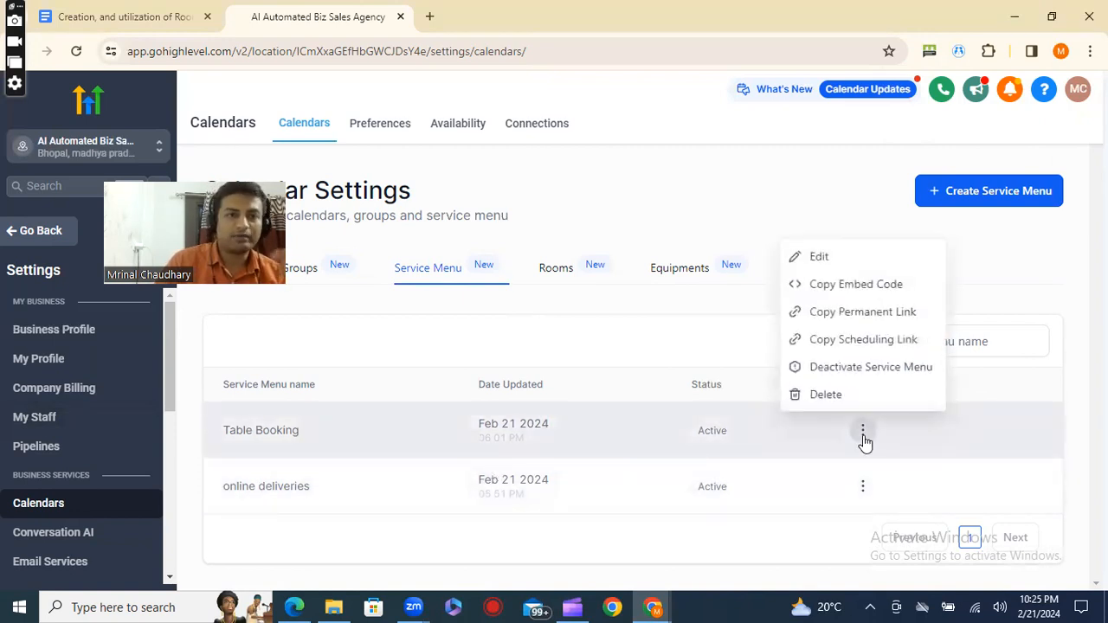
{"action": "left_click", "coordinate": [861, 313]}
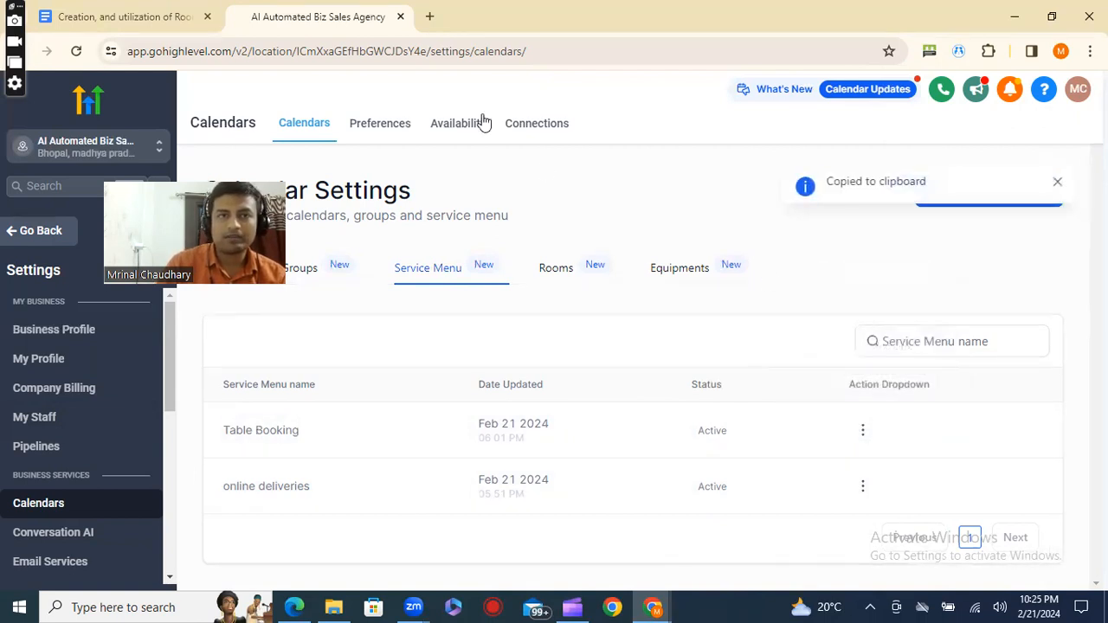
Open the copied Table Booking service menu link in a new browser tab.
{"action": "left_click", "coordinate": [430, 17]}
{"action": "right_click", "coordinate": [412, 60]}
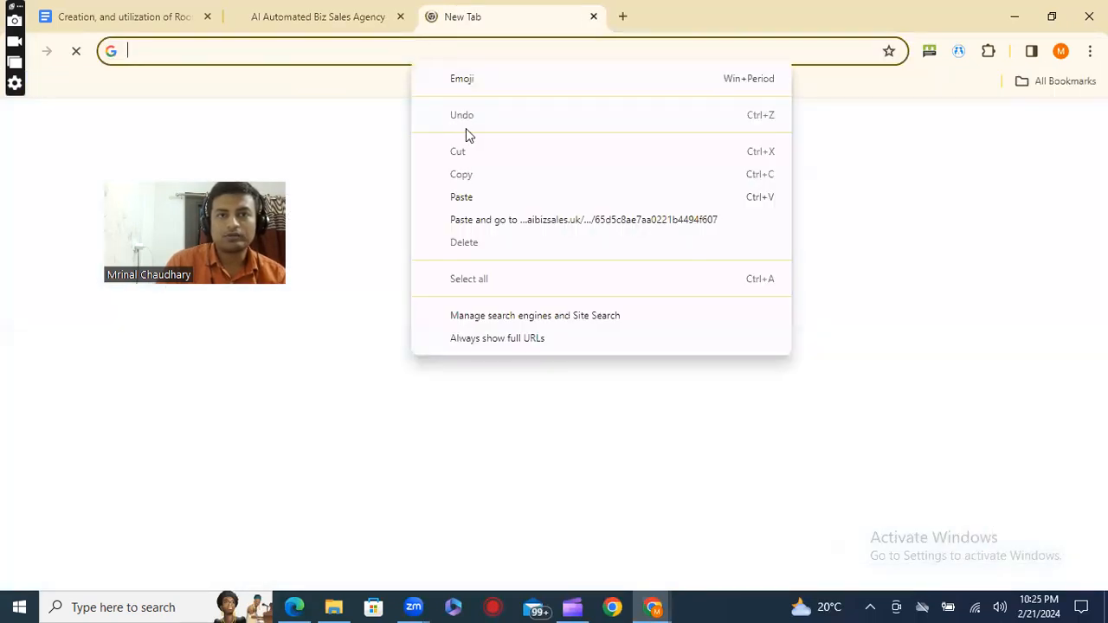
{"action": "left_click", "coordinate": [473, 198]}
{"action": "key", "text": "Return"}
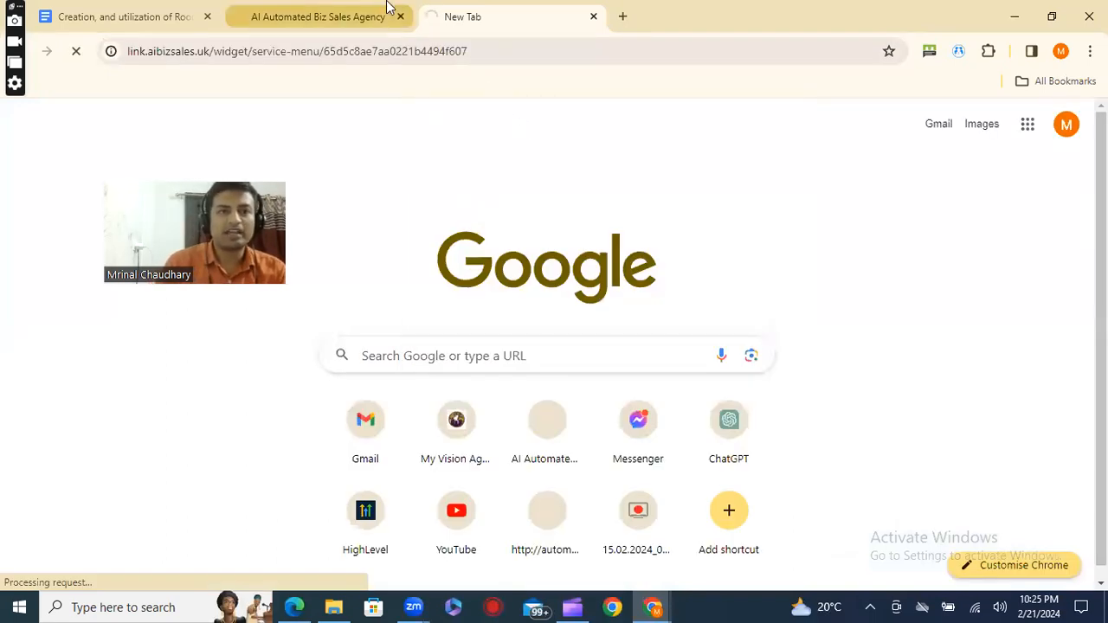
{"action": "mouse_move", "coordinate": [387, 7]}
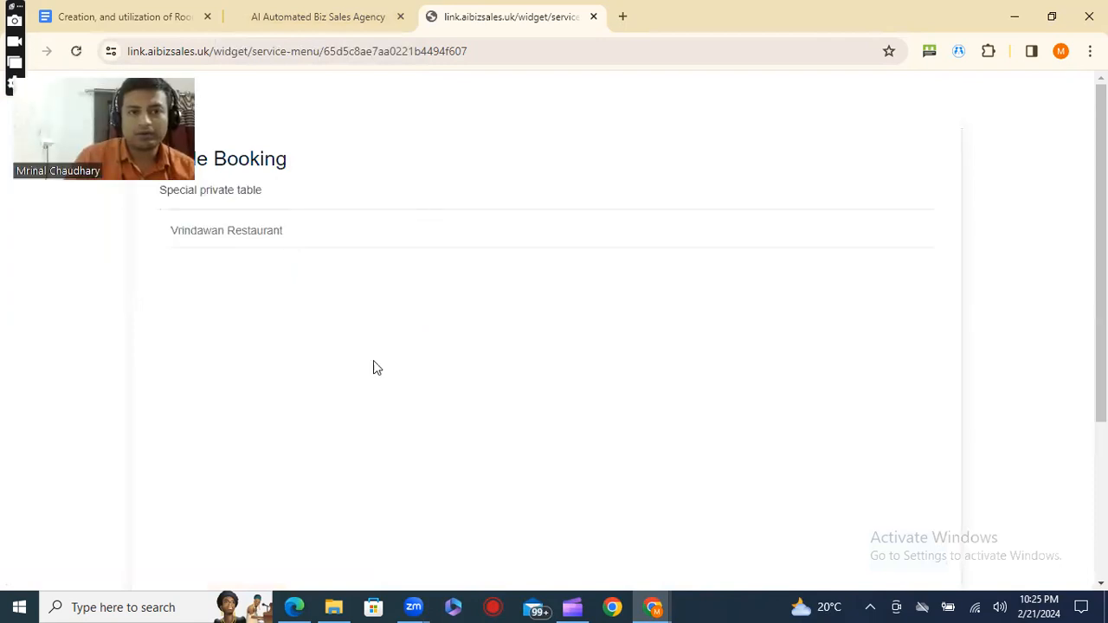
Examine the Special Table With Private space, Table booking and Barbeque Equipment services and their prices on the Table Booking page.
{"action": "scroll", "coordinate": [445, 427], "scroll_direction": "down", "scroll_amount": 1}
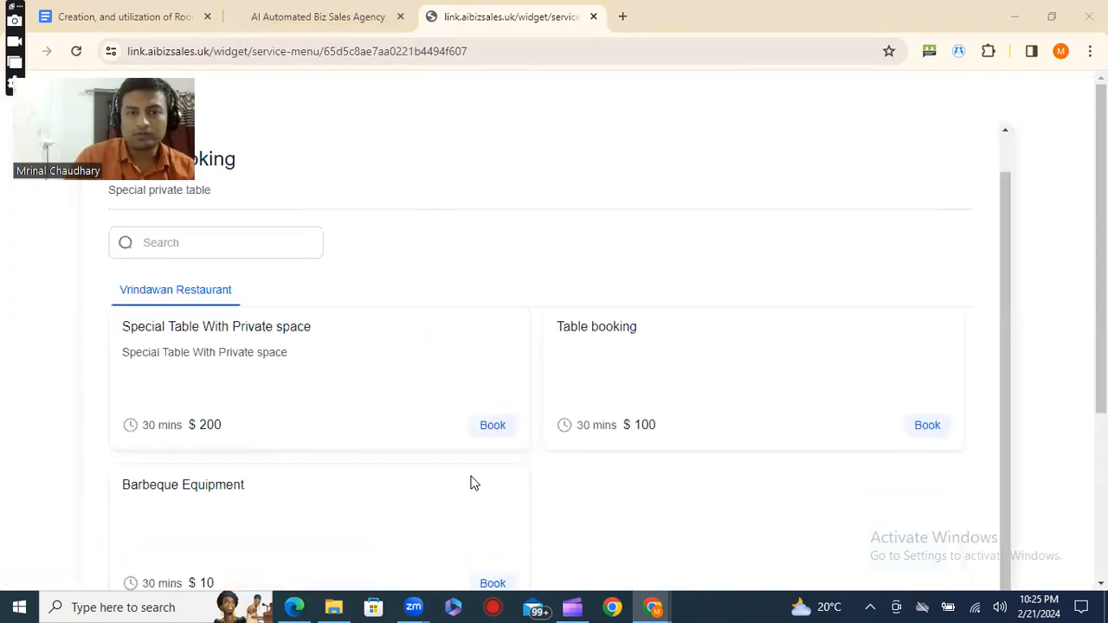
{"action": "scroll", "coordinate": [329, 510], "scroll_direction": "down", "scroll_amount": 2}
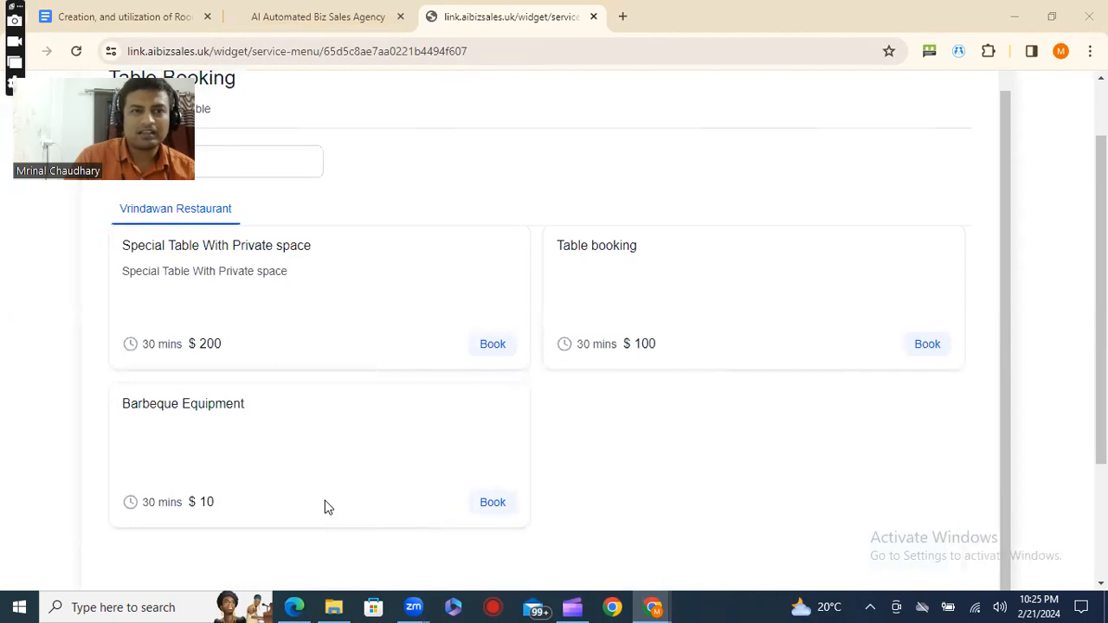
{"action": "scroll", "coordinate": [308, 457], "scroll_direction": "up", "scroll_amount": 3}
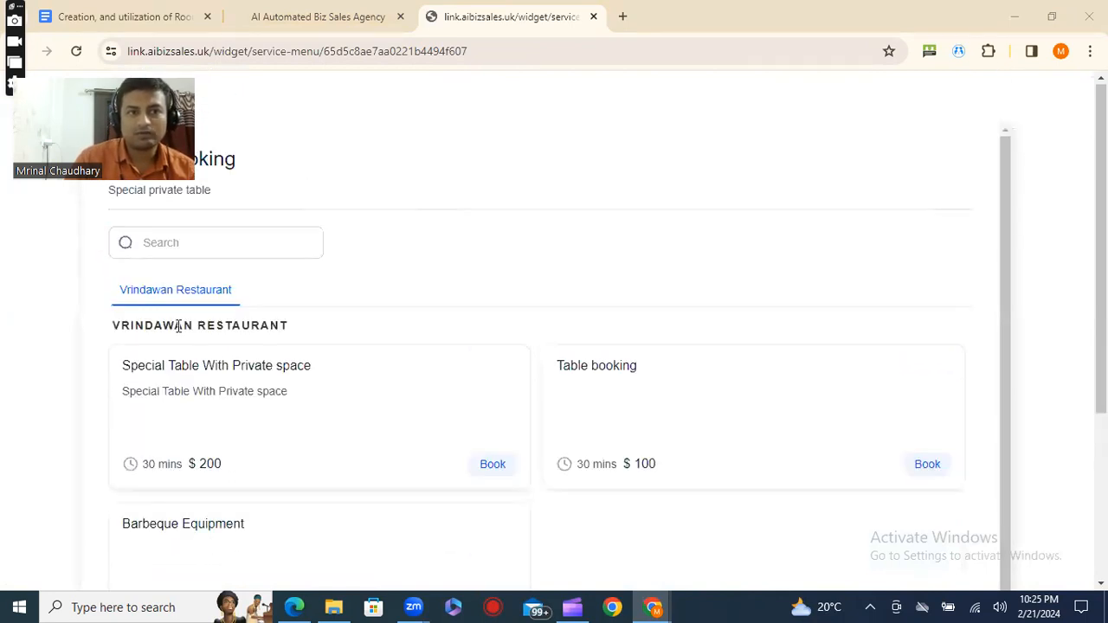
{"action": "left_click_drag", "start_coordinate": [119, 366], "coordinate": [335, 381]}
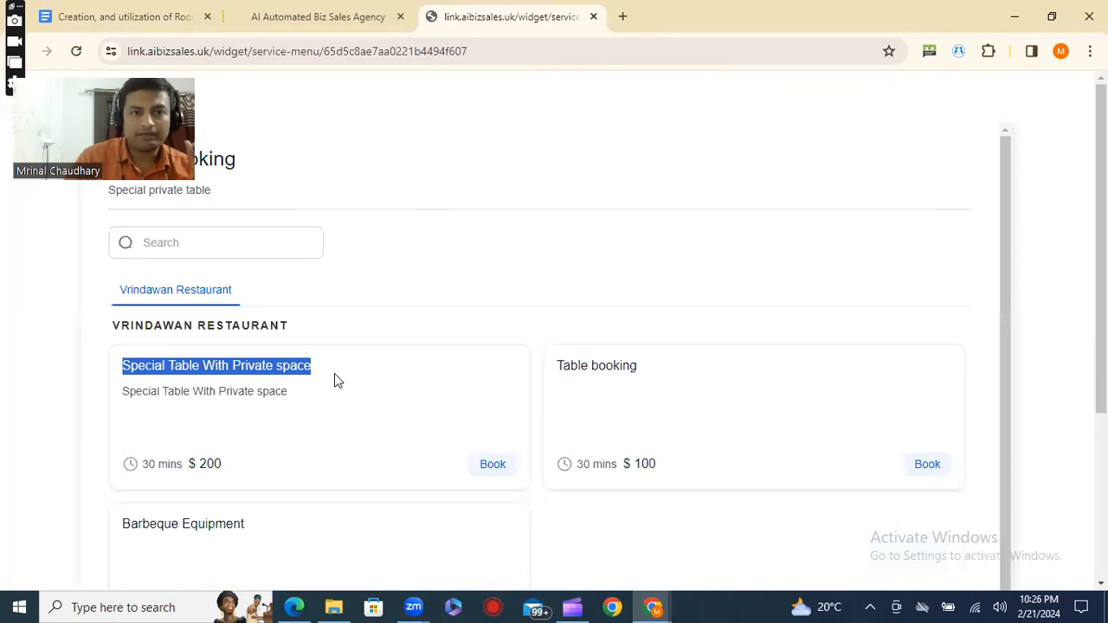
{"action": "left_click_drag", "start_coordinate": [178, 459], "coordinate": [267, 449]}
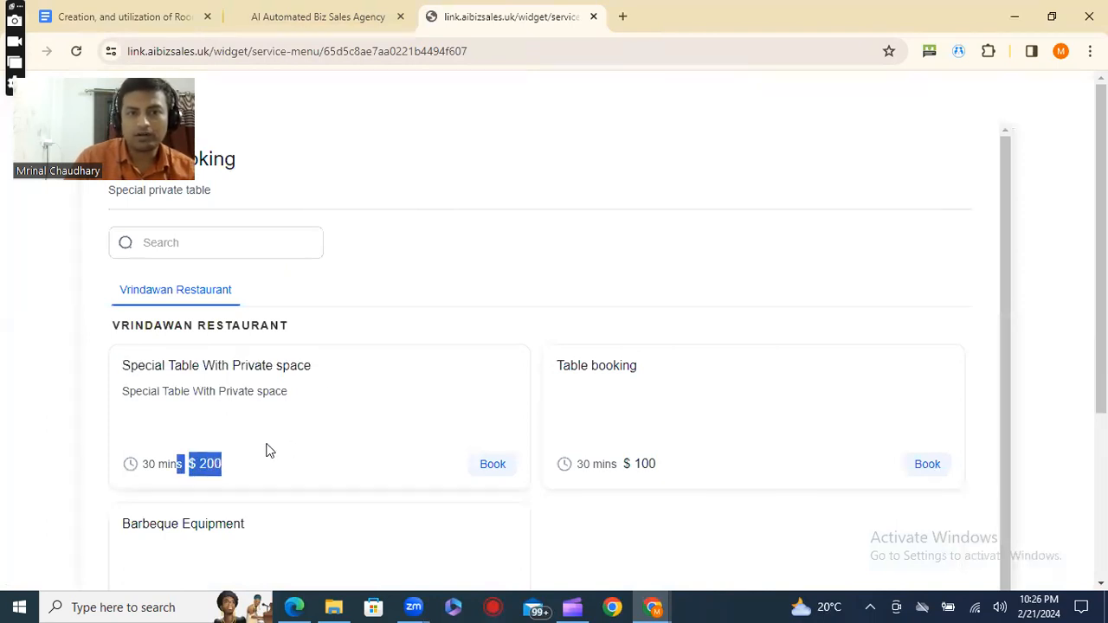
{"action": "left_click_drag", "start_coordinate": [548, 370], "coordinate": [723, 417]}
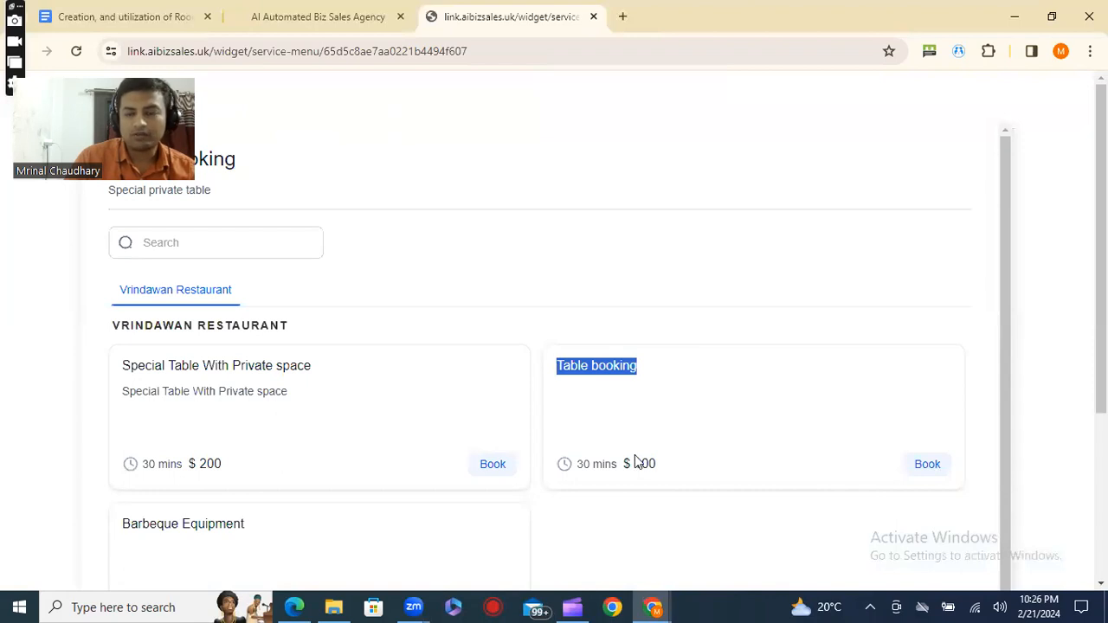
{"action": "left_click_drag", "start_coordinate": [634, 463], "coordinate": [668, 469]}
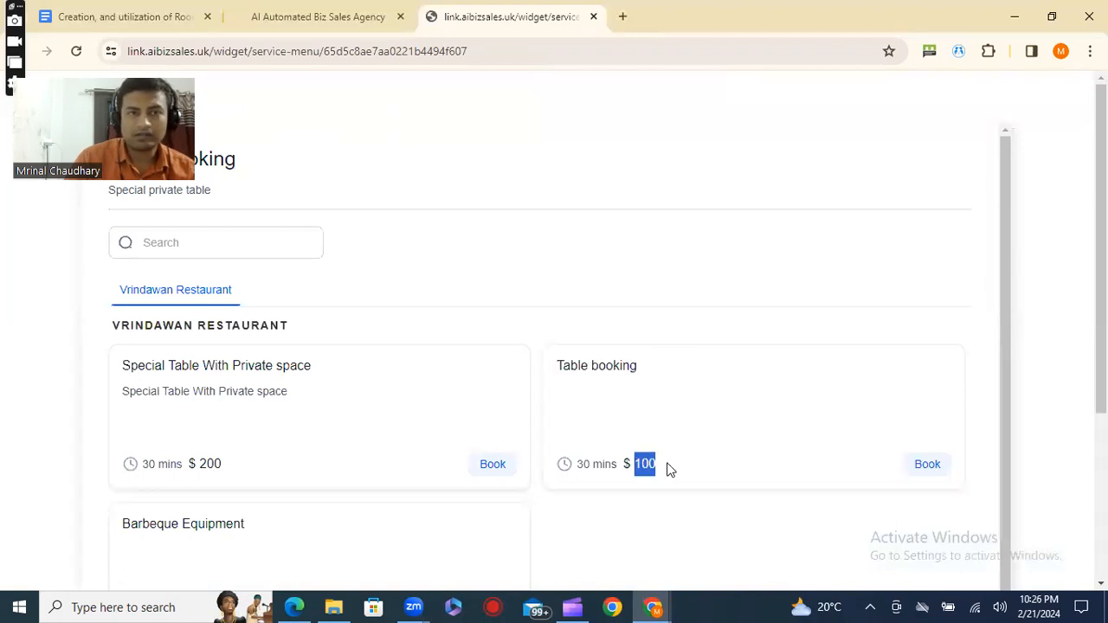
{"action": "scroll", "coordinate": [173, 459], "scroll_direction": "down", "scroll_amount": 2}
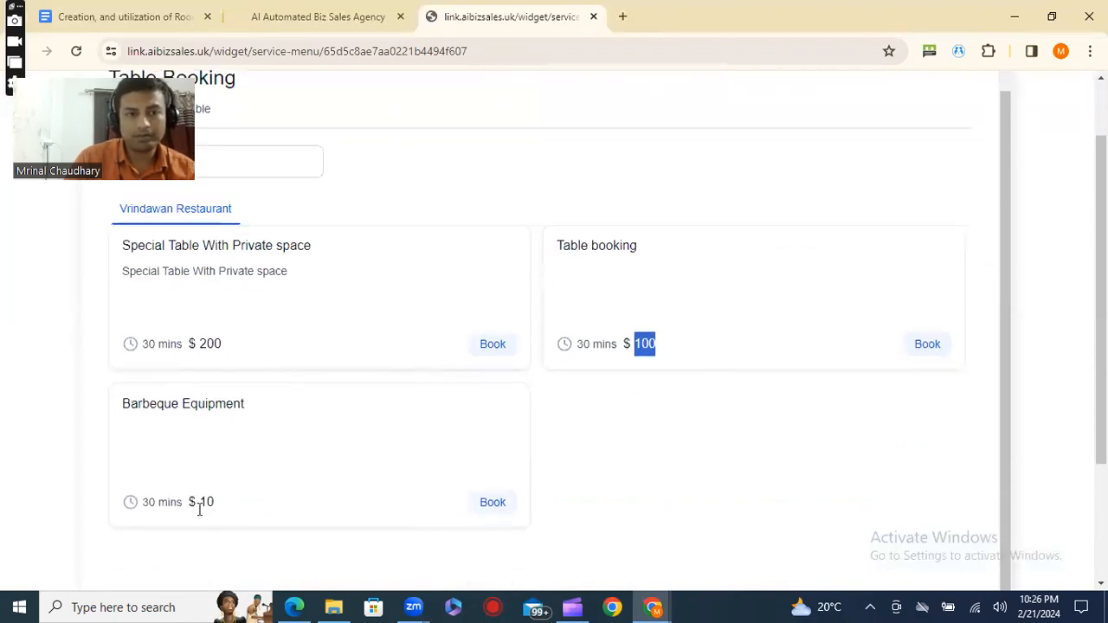
{"action": "left_click_drag", "start_coordinate": [188, 506], "coordinate": [219, 502]}
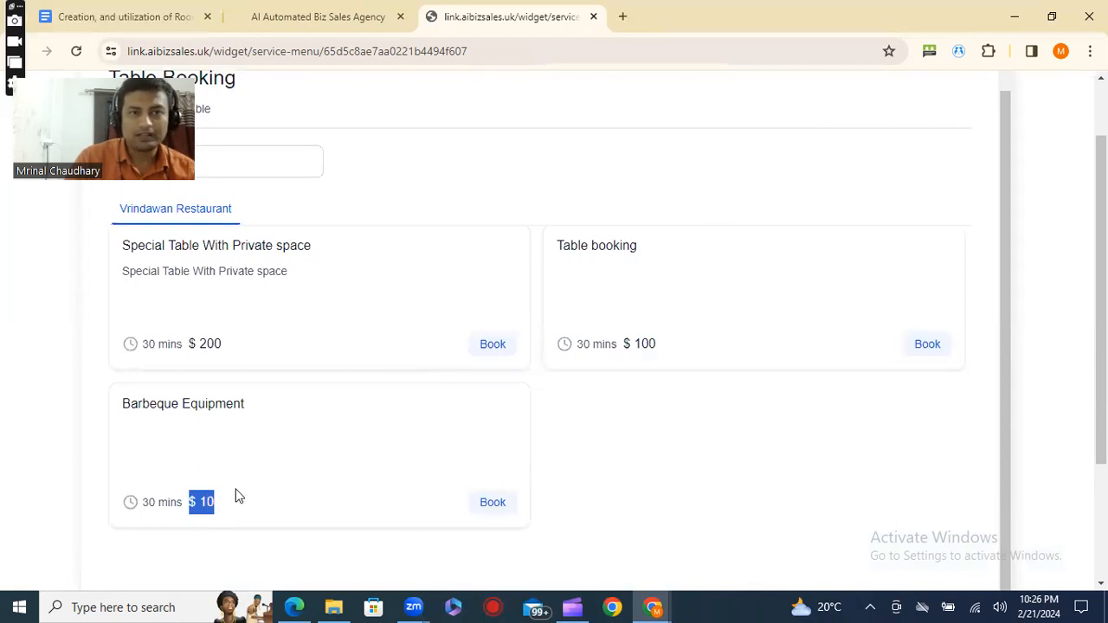
{"action": "scroll", "coordinate": [485, 428], "scroll_direction": "up", "scroll_amount": 2}
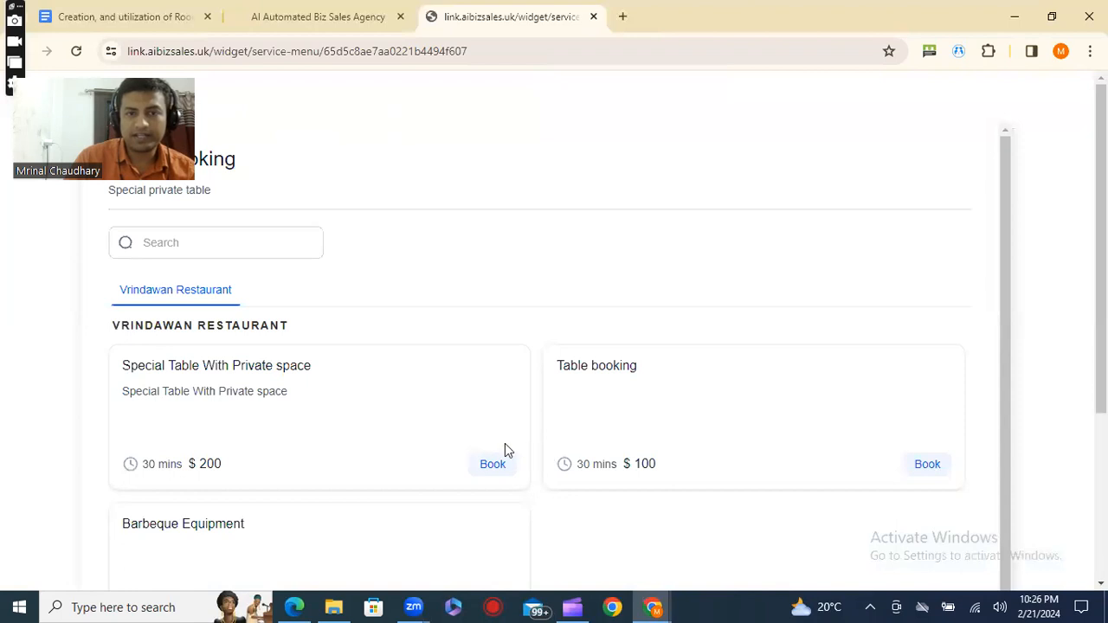
Start booking the Special Table With Private space service and add Barbeque Equipment as an additional service.
{"action": "scroll", "coordinate": [504, 446], "scroll_direction": "down", "scroll_amount": 1}
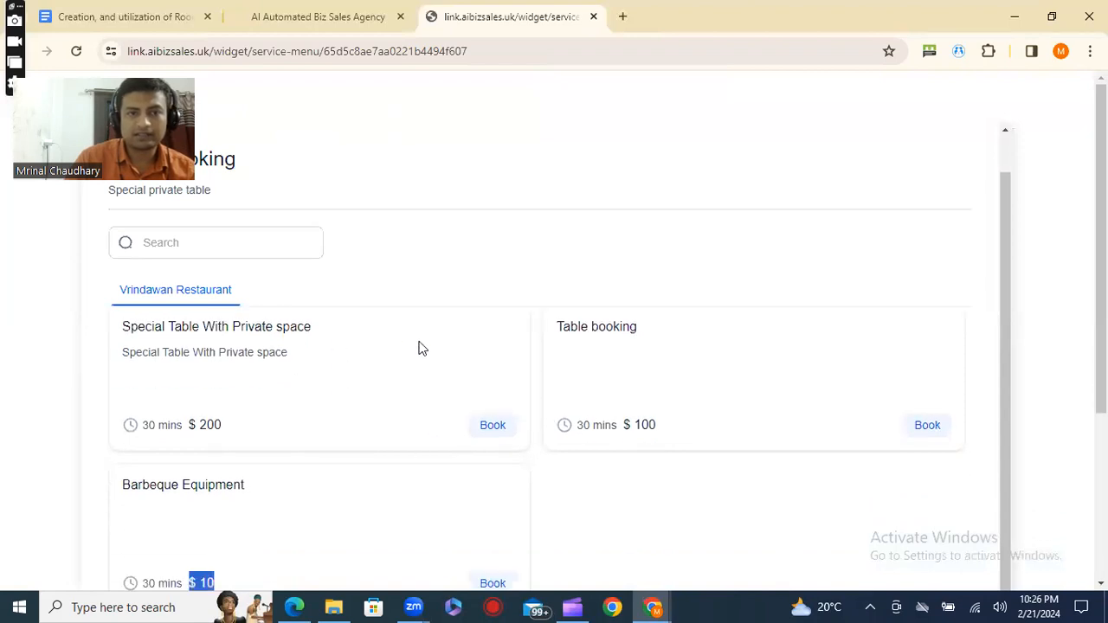
{"action": "left_click", "coordinate": [494, 427]}
{"action": "scroll", "coordinate": [494, 428], "scroll_direction": "down", "scroll_amount": 2}
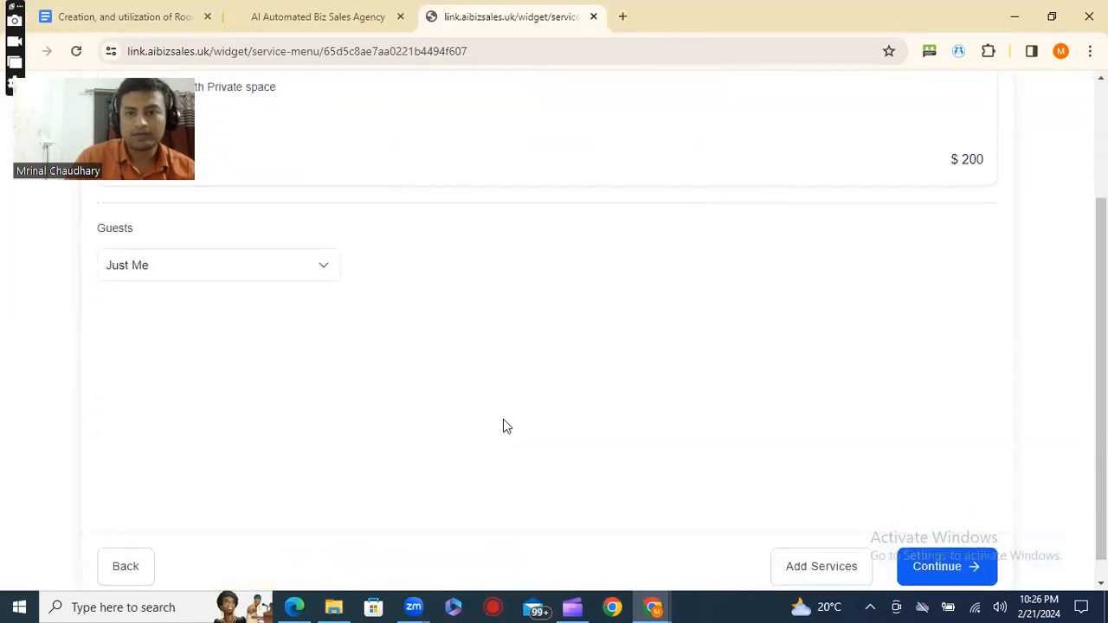
{"action": "left_click", "coordinate": [814, 539]}
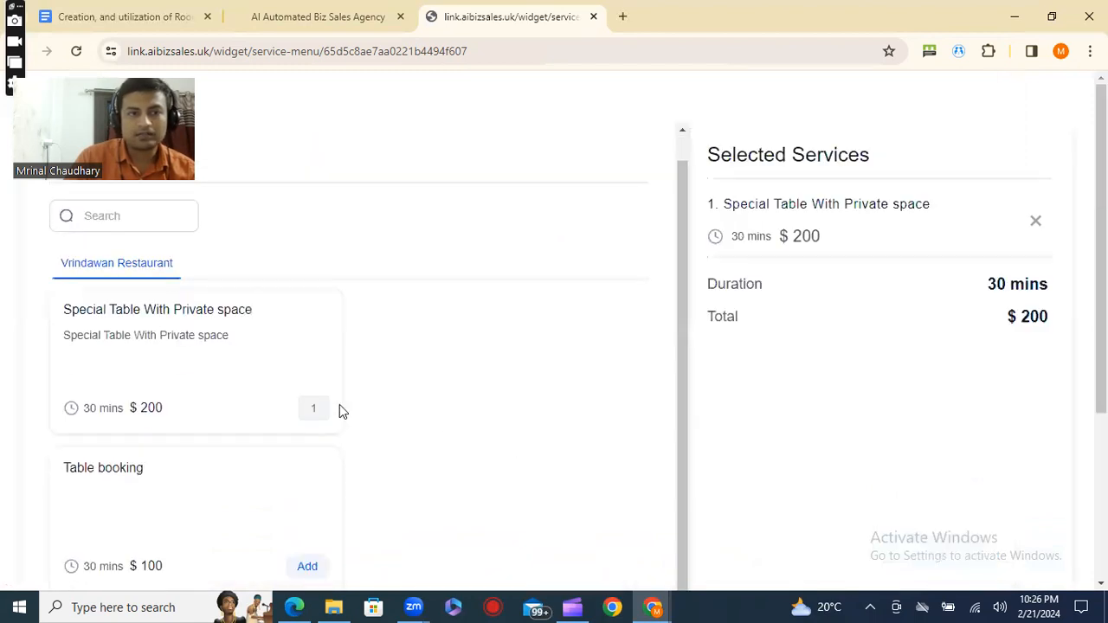
{"action": "scroll", "coordinate": [294, 450], "scroll_direction": "down", "scroll_amount": 2}
{"action": "scroll", "coordinate": [126, 437], "scroll_direction": "down", "scroll_amount": 3}
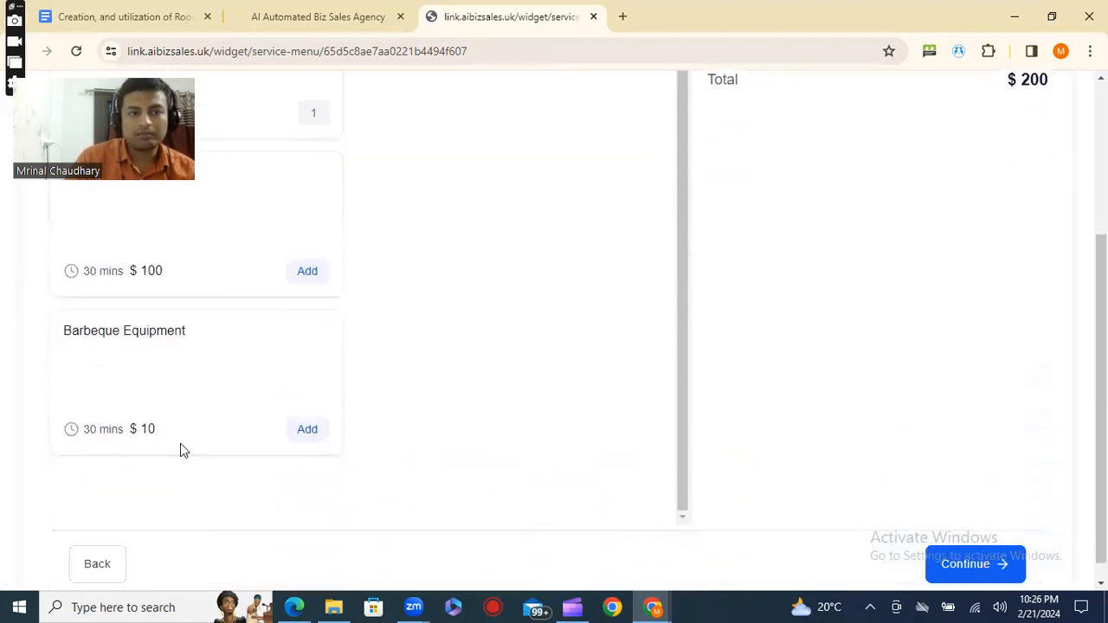
{"action": "left_click", "coordinate": [307, 423]}
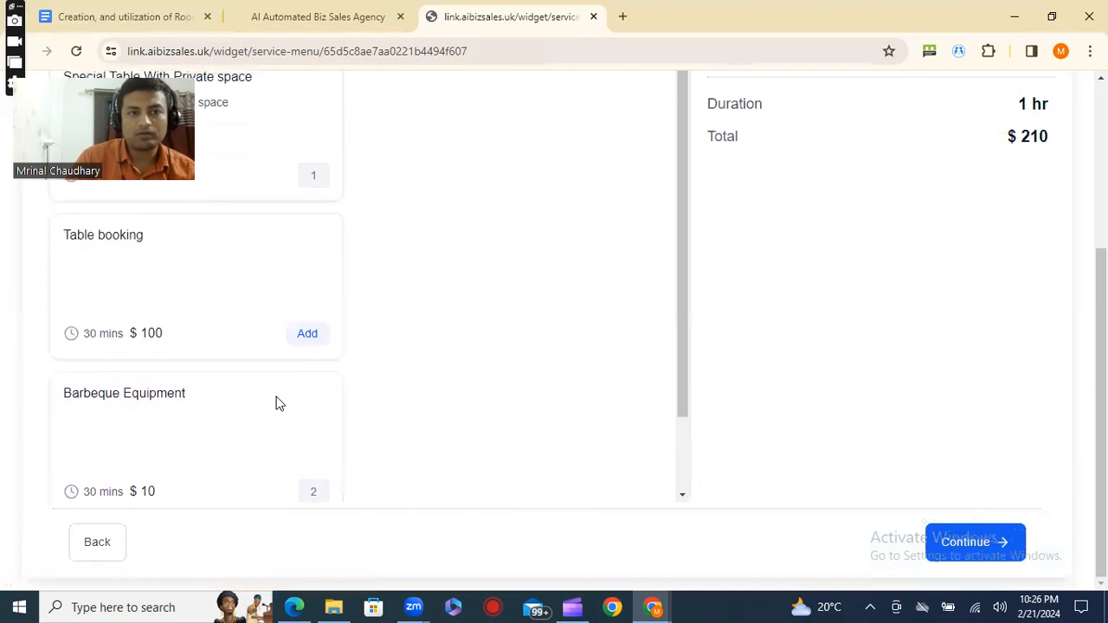
Review the selected services with their total duration and price, and continue the booking to the staff selection and confirmation summary.
{"action": "left_click_drag", "start_coordinate": [1007, 101], "coordinate": [1039, 171]}
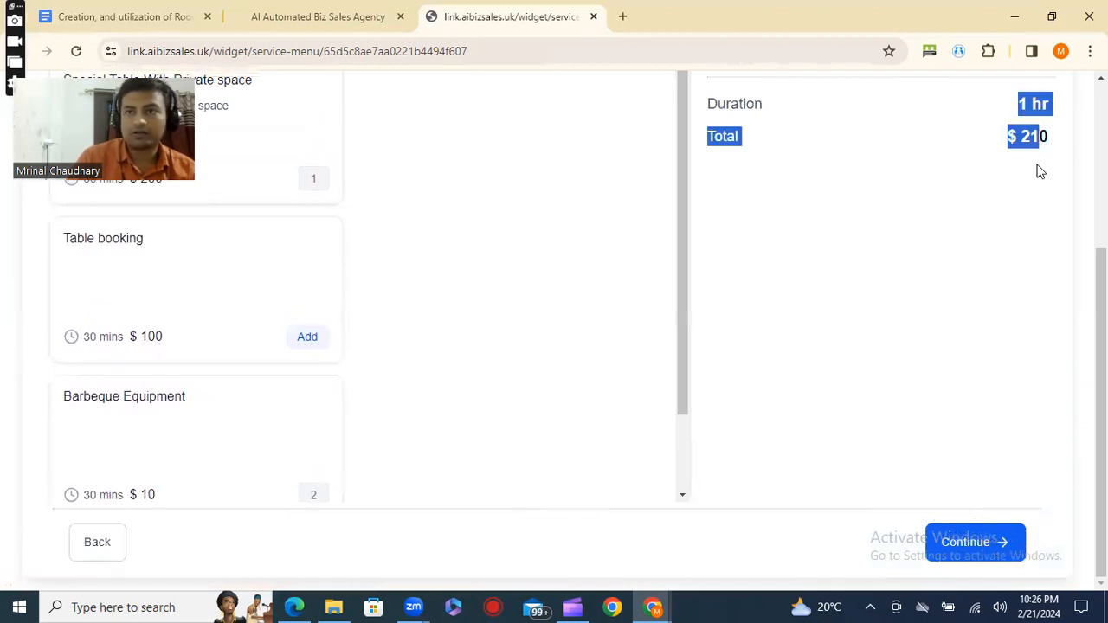
{"action": "scroll", "coordinate": [1003, 195], "scroll_direction": "up", "scroll_amount": 2}
{"action": "scroll", "coordinate": [858, 212], "scroll_direction": "up", "scroll_amount": 1}
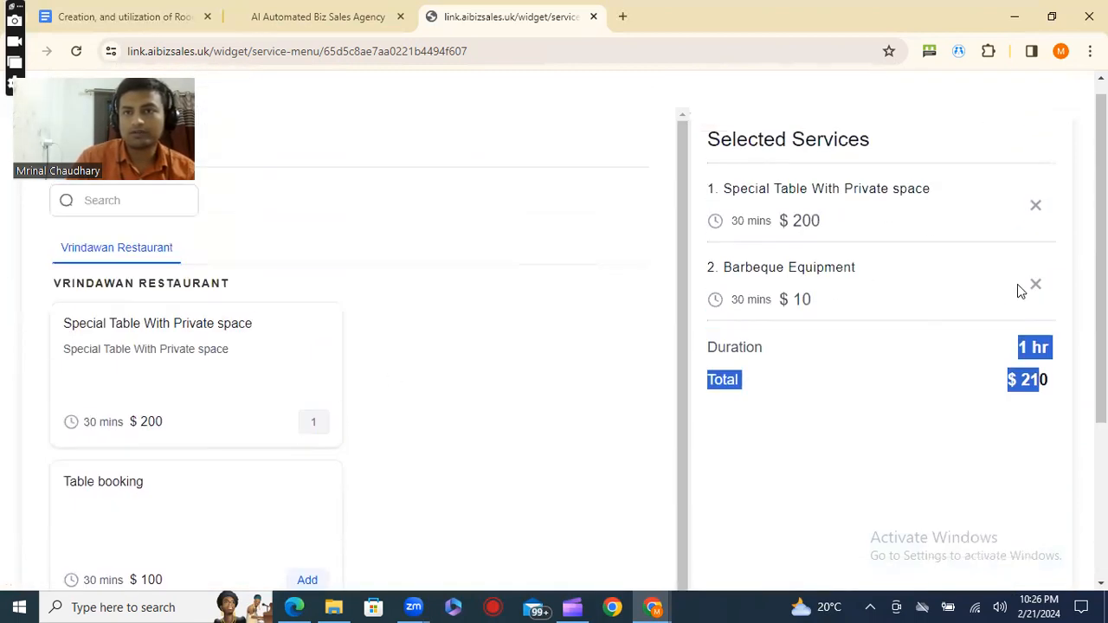
{"action": "scroll", "coordinate": [1040, 375], "scroll_direction": "down", "scroll_amount": 2}
{"action": "scroll", "coordinate": [1040, 375], "scroll_direction": "down", "scroll_amount": 1}
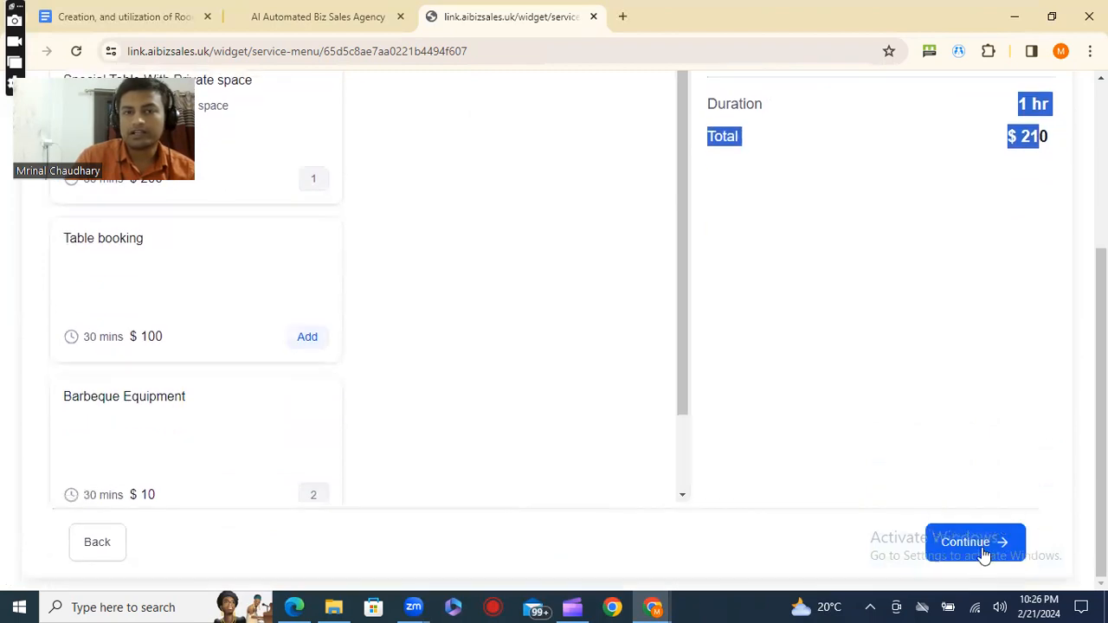
{"action": "left_click", "coordinate": [983, 558]}
{"action": "scroll", "coordinate": [765, 393], "scroll_direction": "down", "scroll_amount": 1}
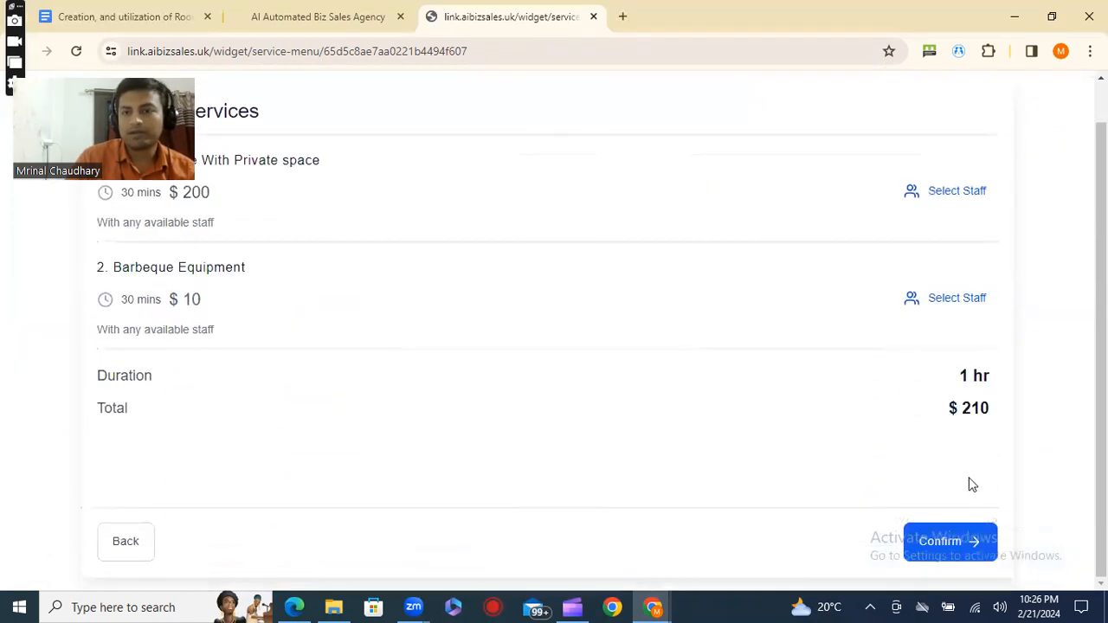
Copy the permanent link of the online deliveries service menu in HighLevel and open it in a new browser tab.
{"action": "left_click", "coordinate": [317, 16]}
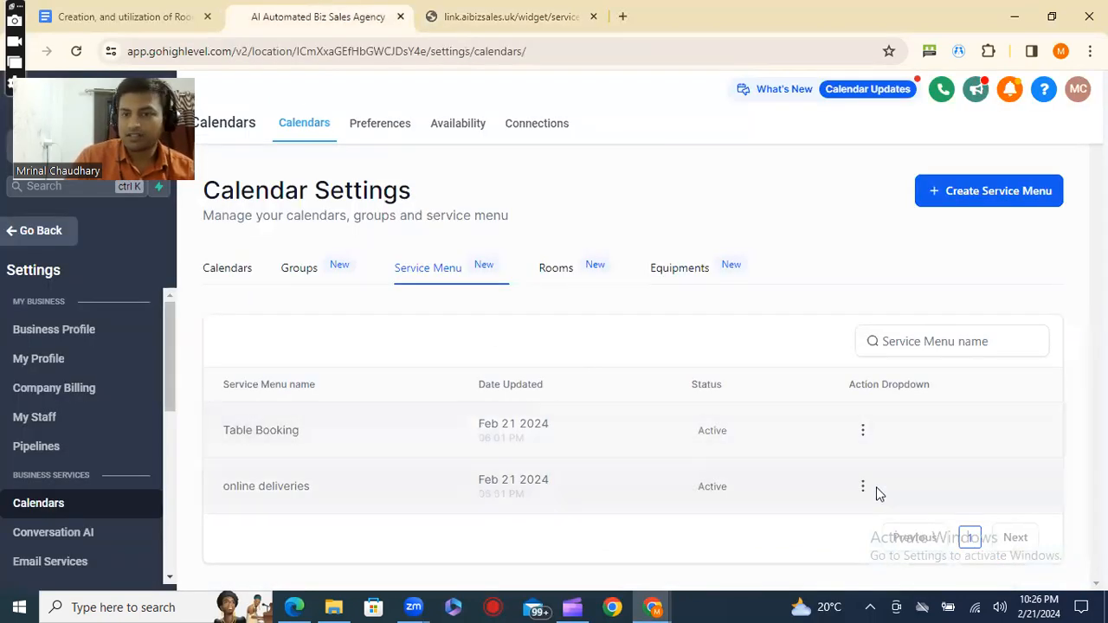
{"action": "left_click", "coordinate": [862, 487]}
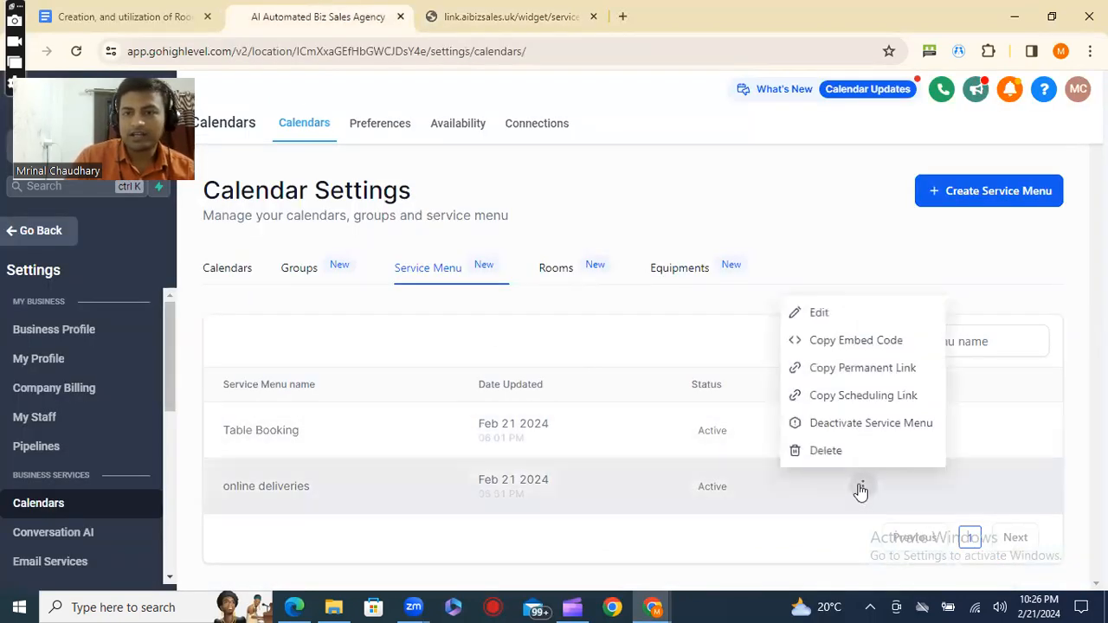
{"action": "left_click", "coordinate": [863, 368]}
{"action": "left_click", "coordinate": [623, 17]}
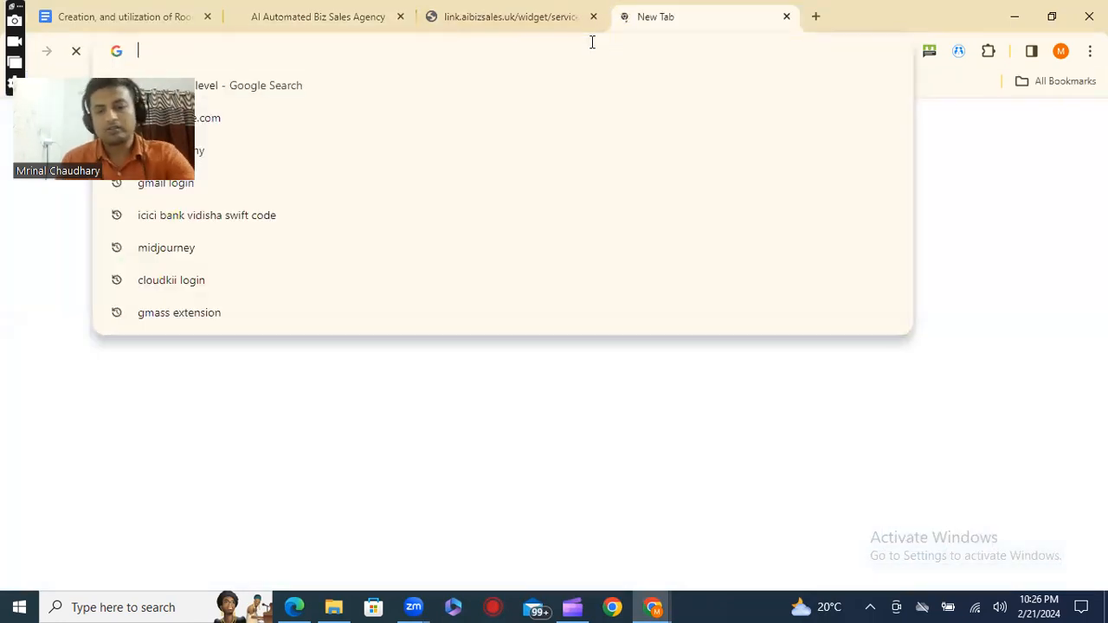
{"action": "key", "text": "ctrl+v"}
{"action": "key", "text": "Return"}
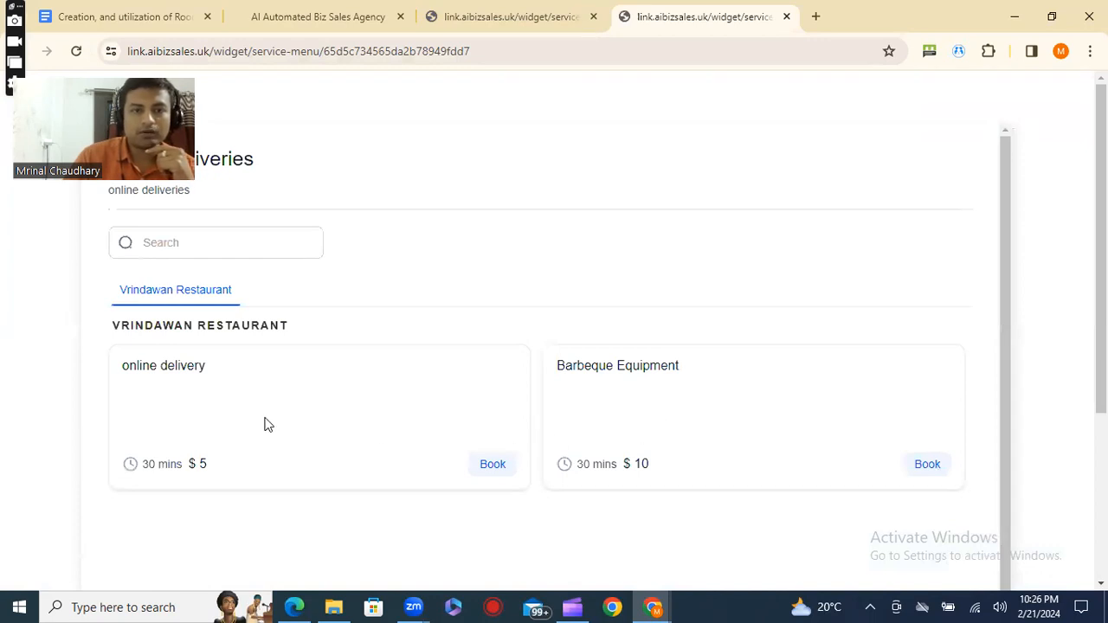
Examine the online delivery and Barbeque Equipment services and their prices on the online deliveries page.
{"action": "scroll", "coordinate": [222, 407], "scroll_direction": "down", "scroll_amount": 1}
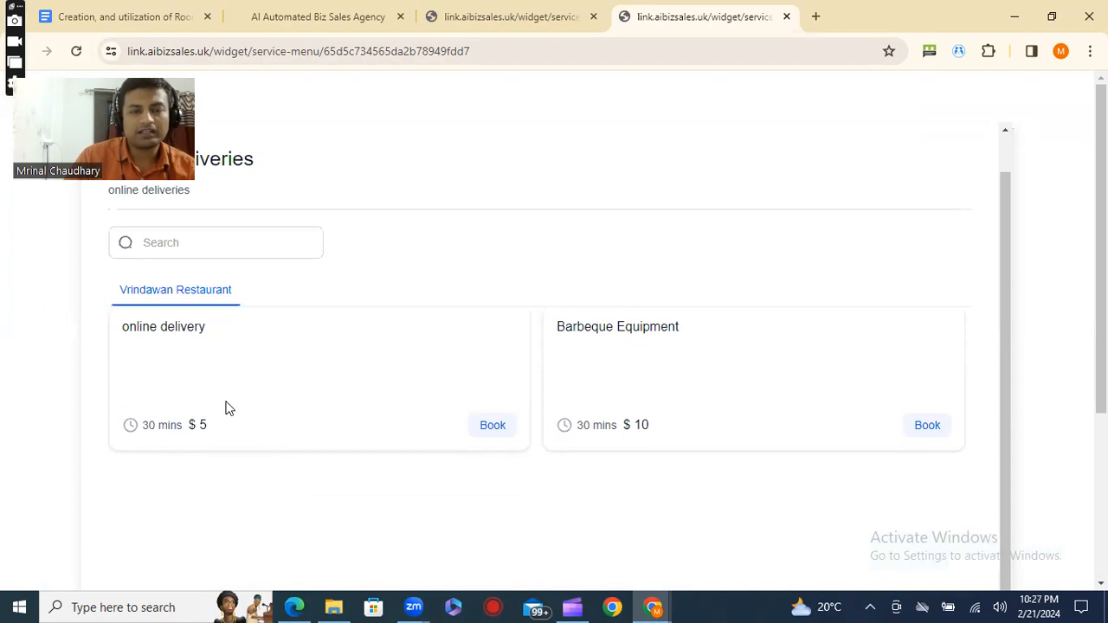
{"action": "double_click", "coordinate": [200, 425]}
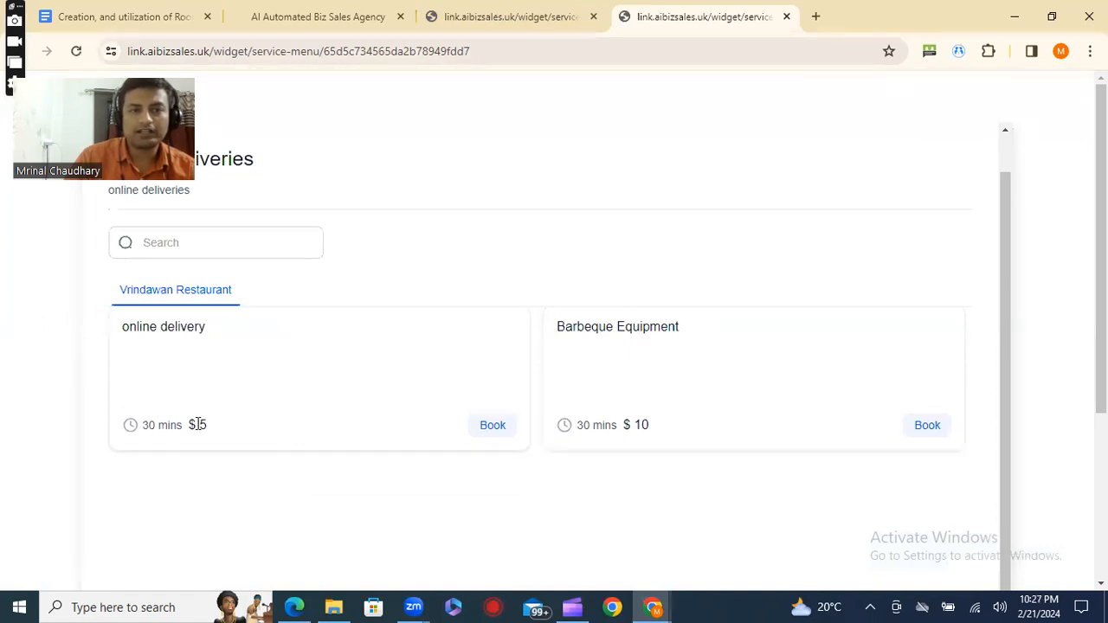
{"action": "scroll", "coordinate": [232, 423], "scroll_direction": "down", "scroll_amount": 1}
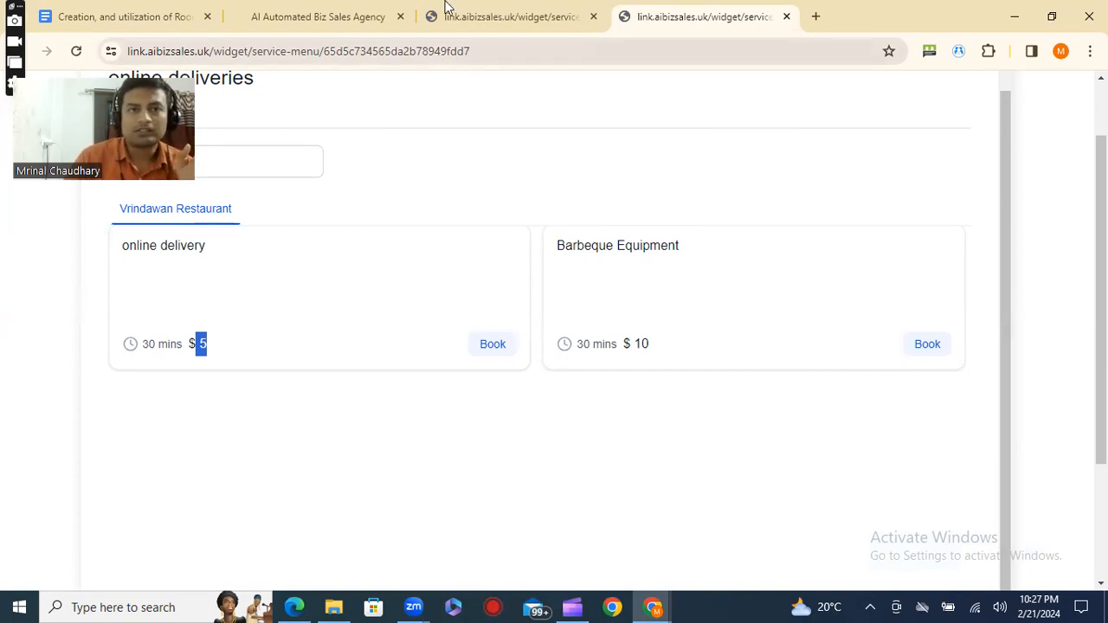
Return to the HighLevel calendar settings and examine the rooms' names, capacities and associated services.
{"action": "left_click", "coordinate": [316, 9]}
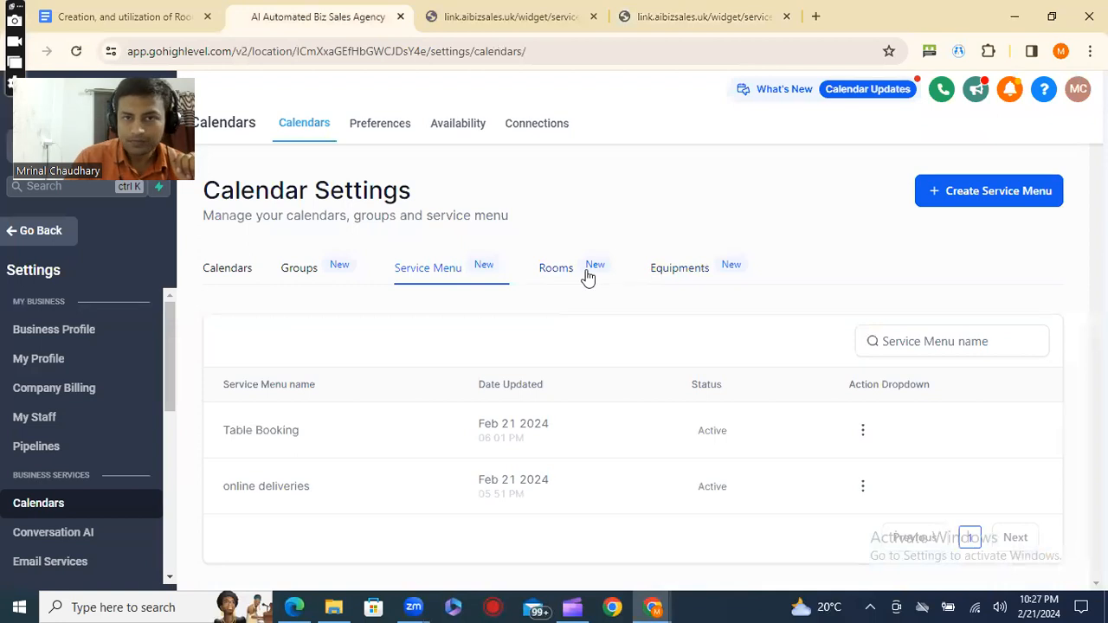
{"action": "left_click", "coordinate": [556, 284]}
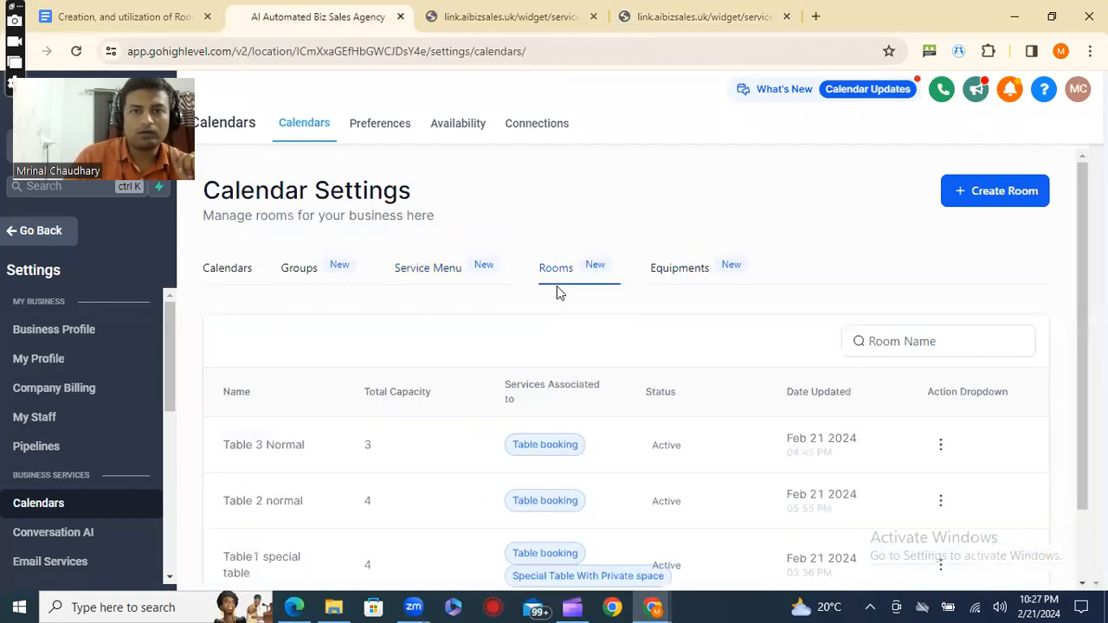
{"action": "scroll", "coordinate": [501, 413], "scroll_direction": "down", "scroll_amount": 1}
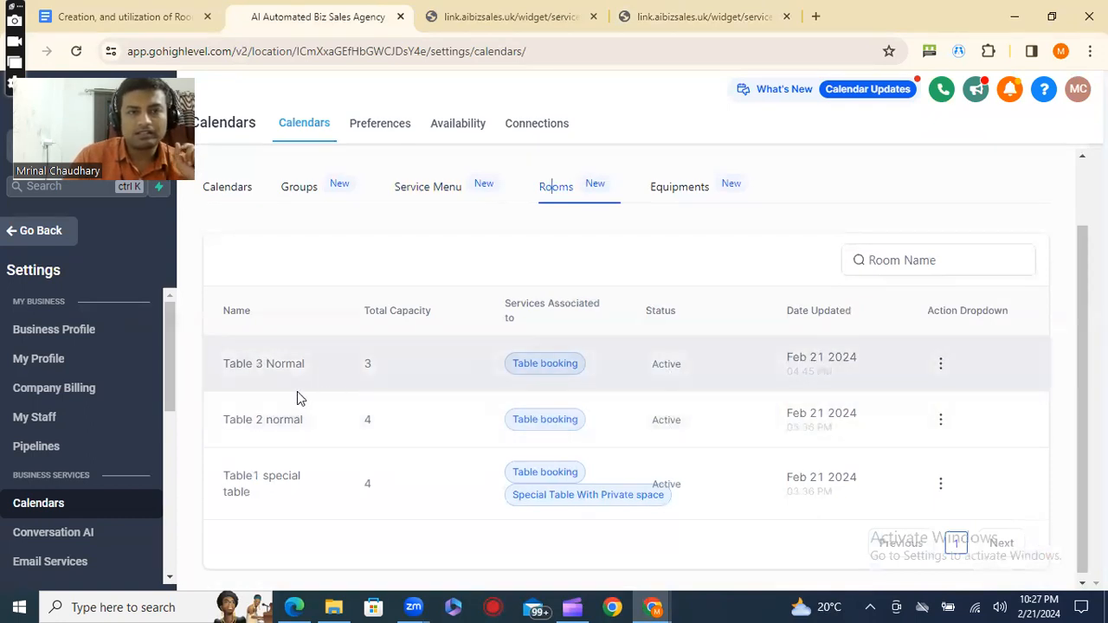
{"action": "left_click_drag", "start_coordinate": [223, 364], "coordinate": [314, 364]}
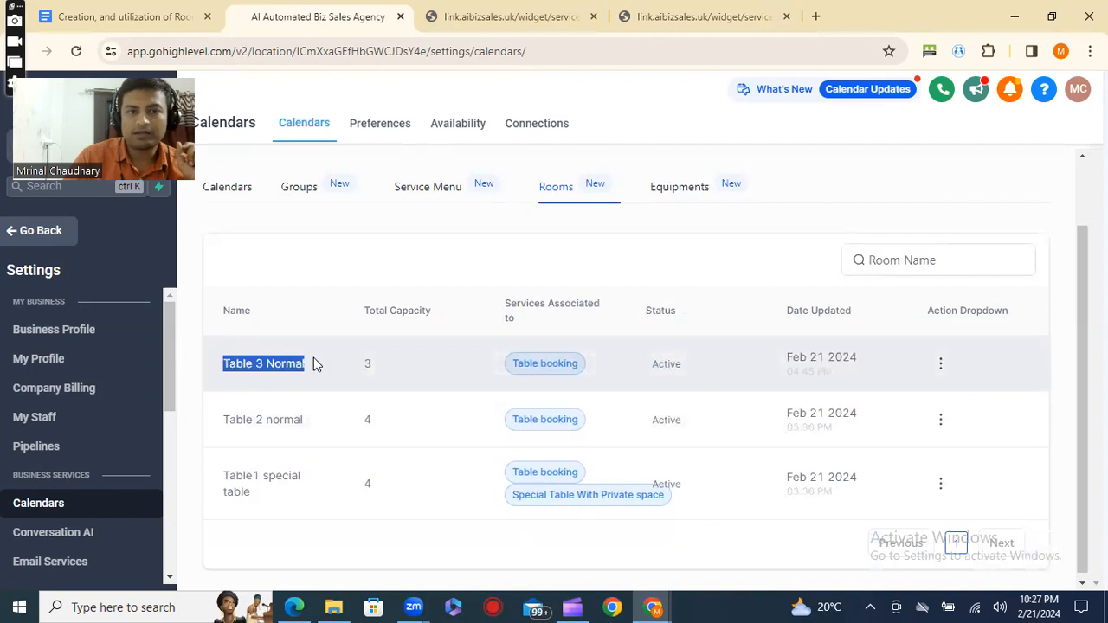
{"action": "double_click", "coordinate": [249, 420]}
{"action": "left_click", "coordinate": [288, 419]}
{"action": "left_click_drag", "start_coordinate": [223, 475], "coordinate": [323, 490]}
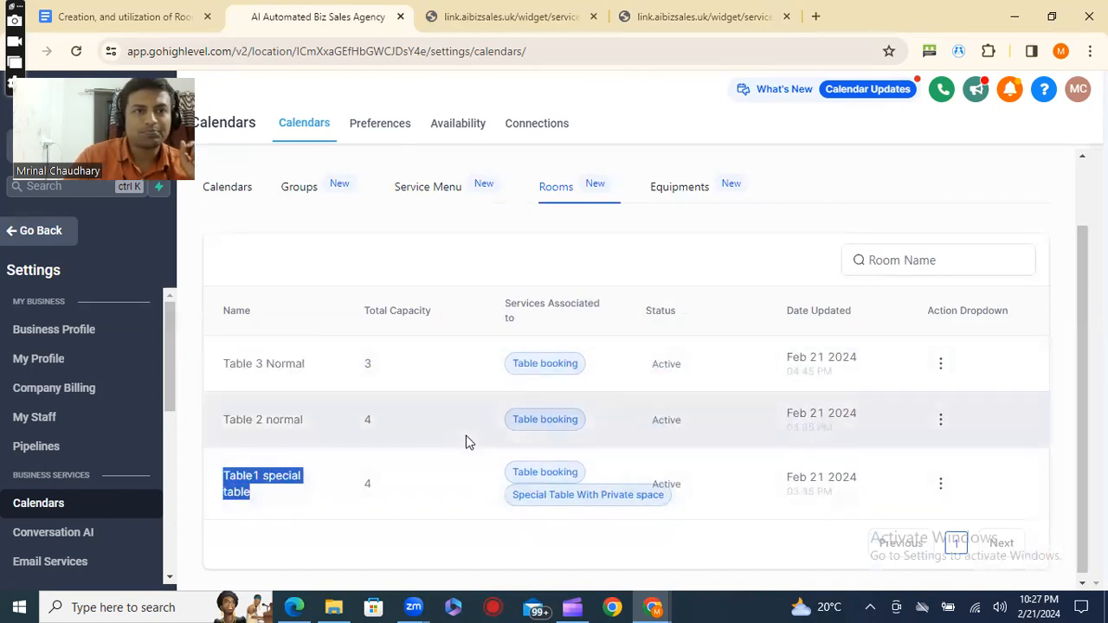
{"action": "left_click_drag", "start_coordinate": [510, 301], "coordinate": [604, 526]}
{"action": "left_click", "coordinate": [603, 527]}
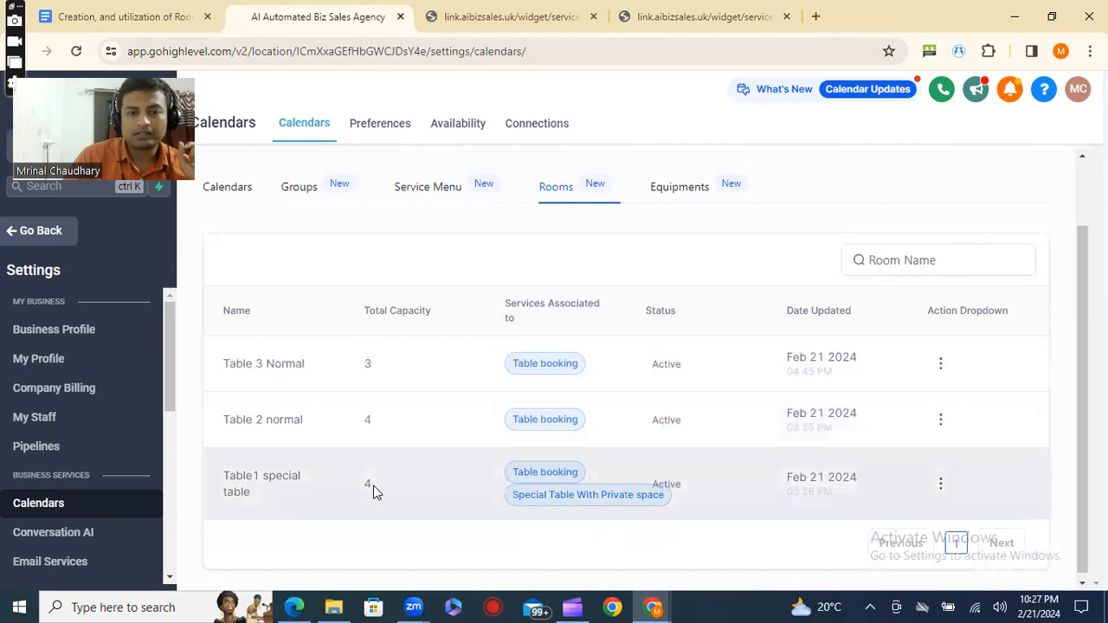
{"action": "left_click_drag", "start_coordinate": [515, 502], "coordinate": [719, 499]}
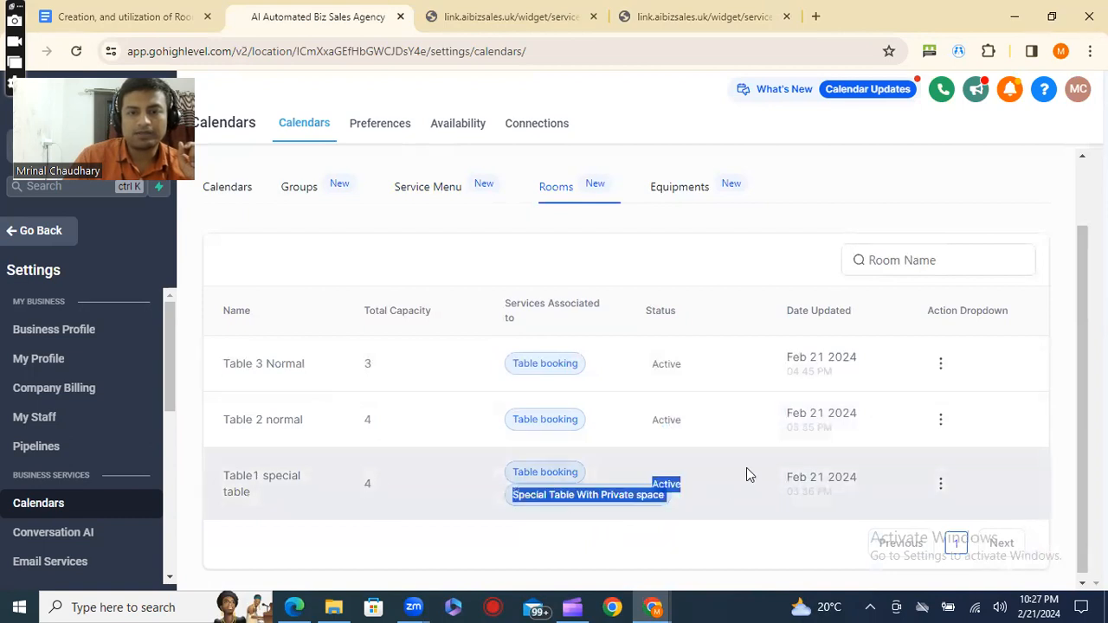
{"action": "scroll", "coordinate": [671, 381], "scroll_direction": "up", "scroll_amount": 1}
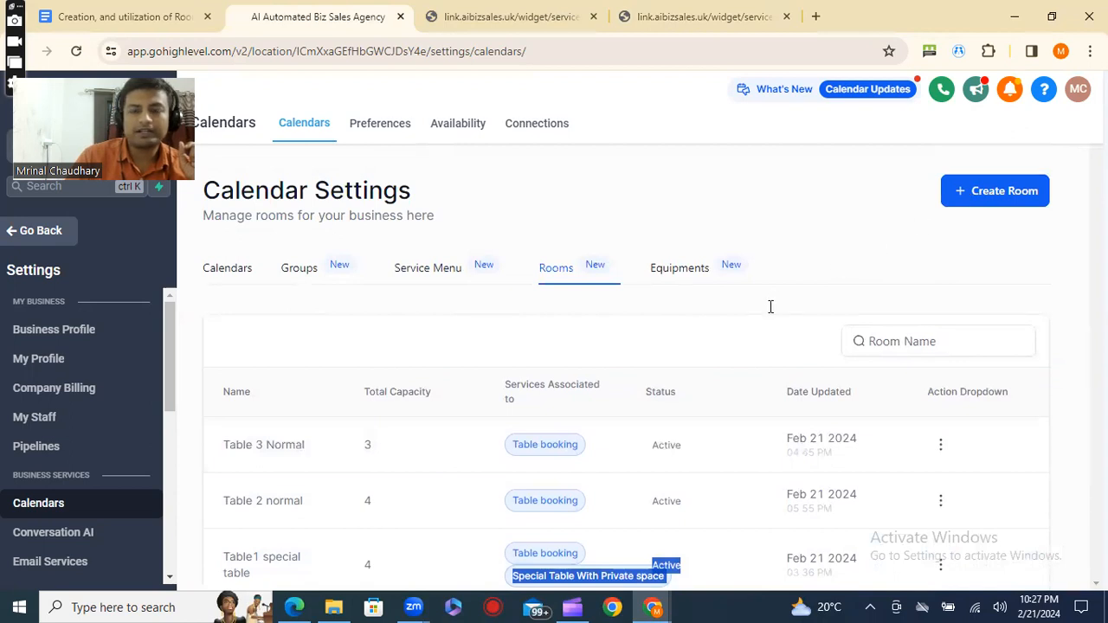
Start a new room named Table5 with a total capacity of 4.
{"action": "left_click", "coordinate": [963, 194]}
{"action": "scroll", "coordinate": [678, 315], "scroll_direction": "down", "scroll_amount": 1}
{"action": "left_click", "coordinate": [494, 392]}
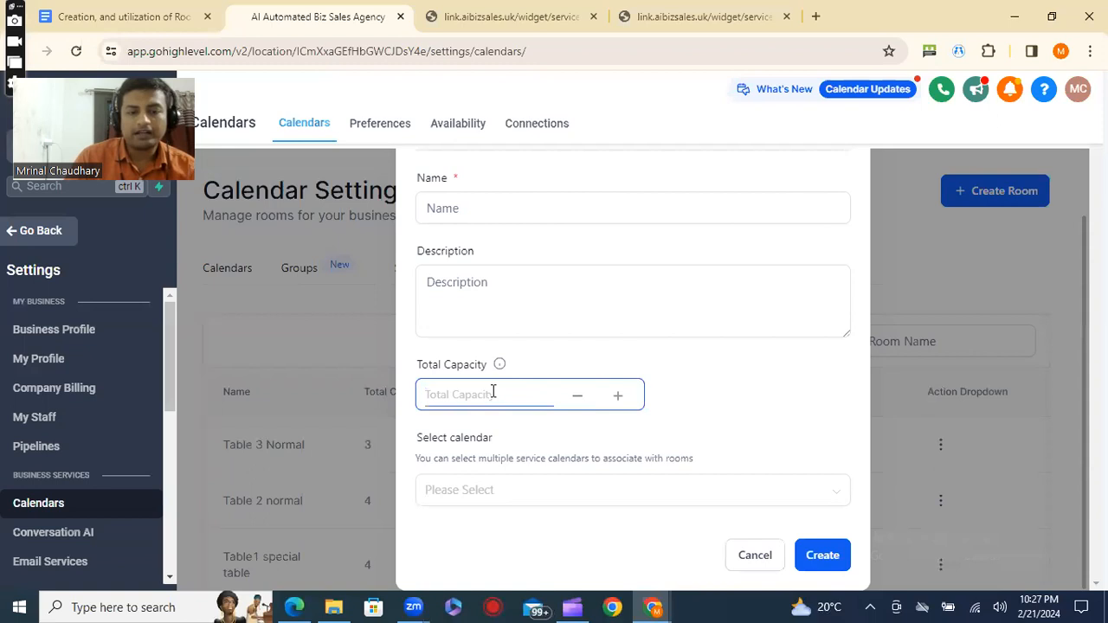
{"action": "type", "text": "4"}
{"action": "left_click", "coordinate": [474, 207]}
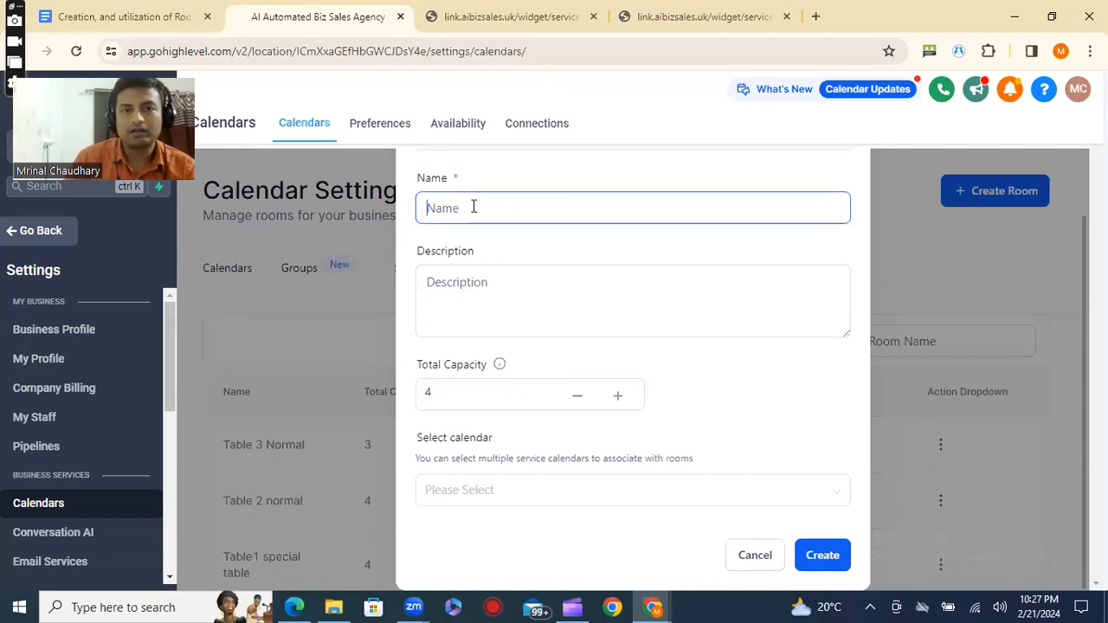
{"action": "scroll", "coordinate": [474, 216], "scroll_direction": "up", "scroll_amount": 1}
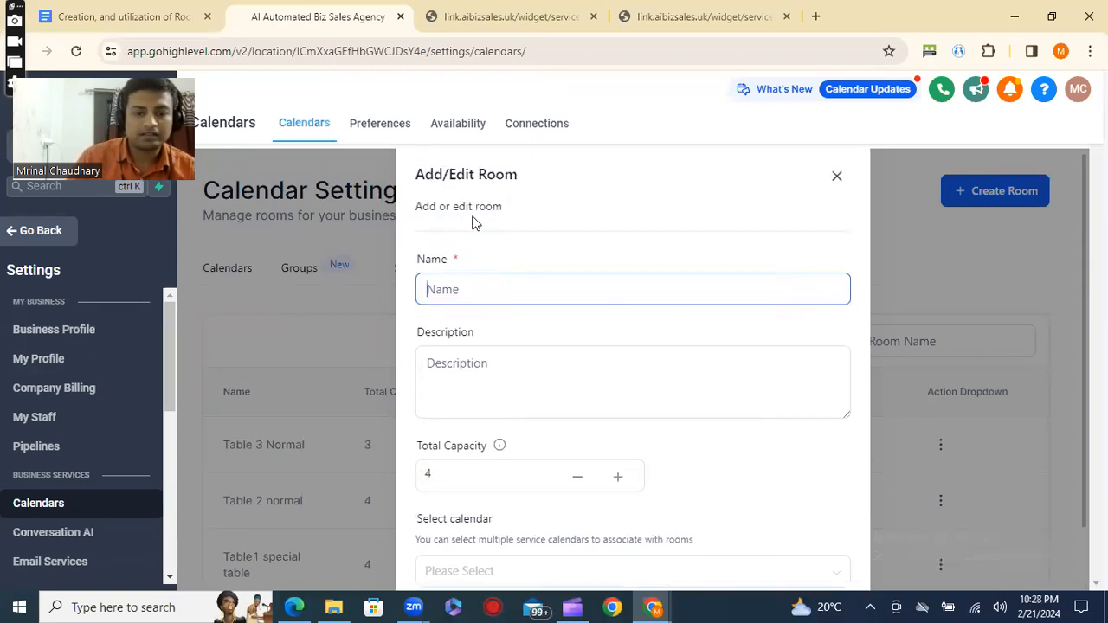
{"action": "type", "text": "Table5"}
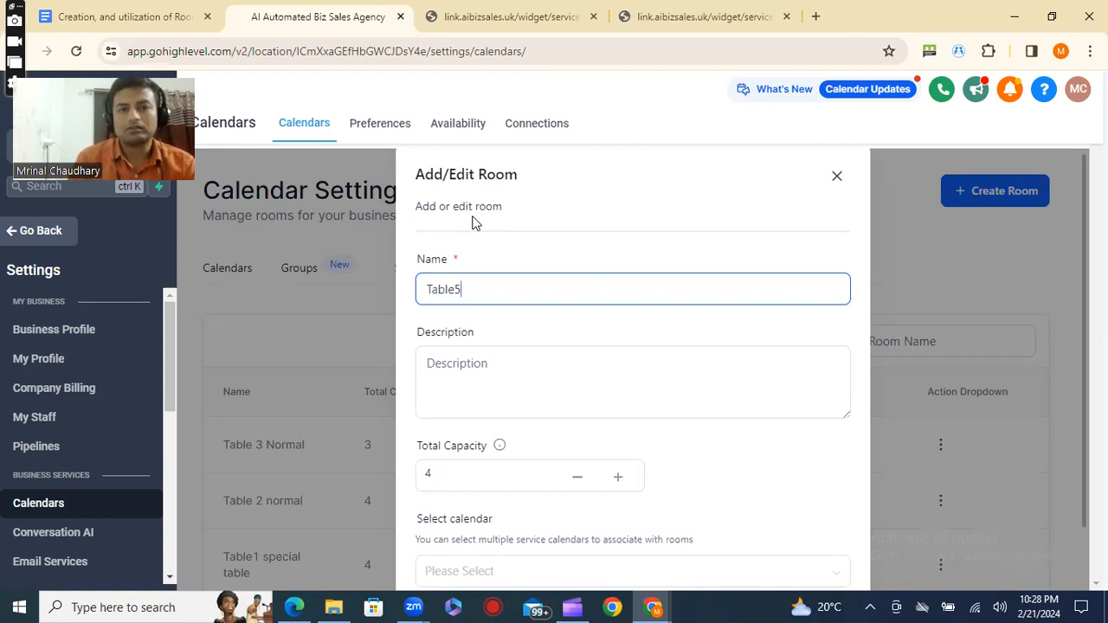
Describe the room as "normal table", associate it with the Table booking calendar and create it.
{"action": "left_click", "coordinate": [478, 364]}
{"action": "type", "text": "normal table"}
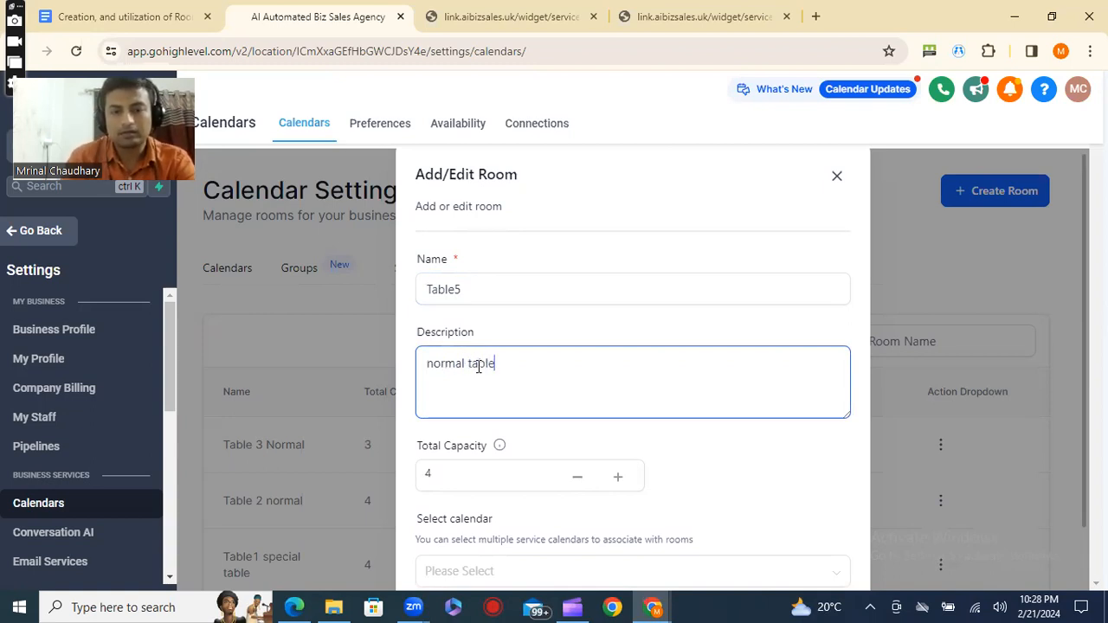
{"action": "scroll", "coordinate": [514, 391], "scroll_direction": "down", "scroll_amount": 1}
{"action": "left_click", "coordinate": [548, 492]}
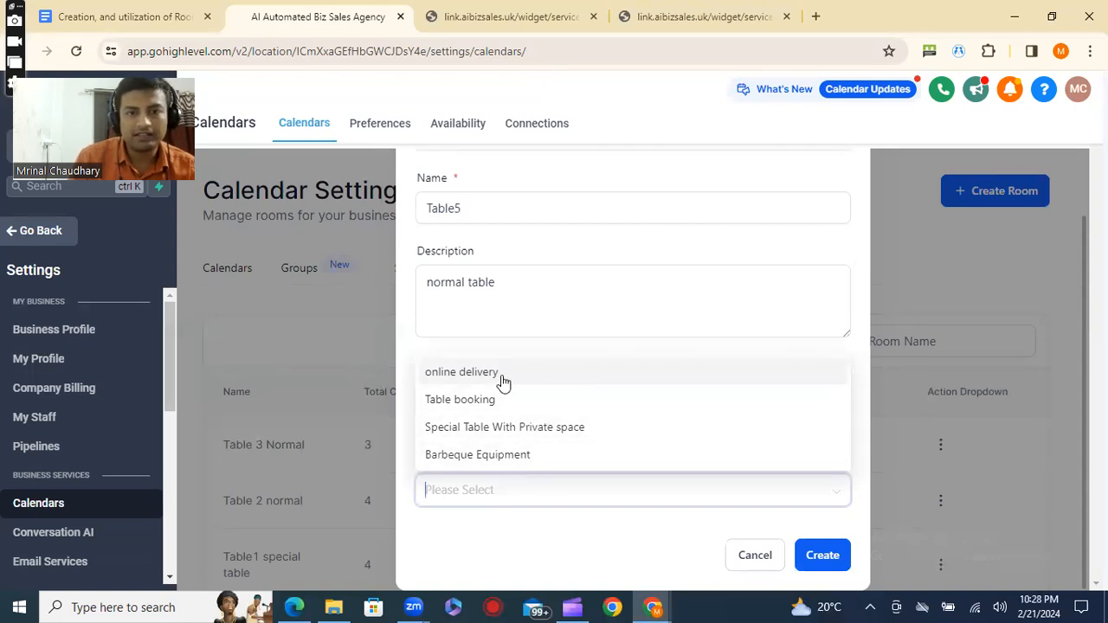
{"action": "left_click", "coordinate": [502, 403]}
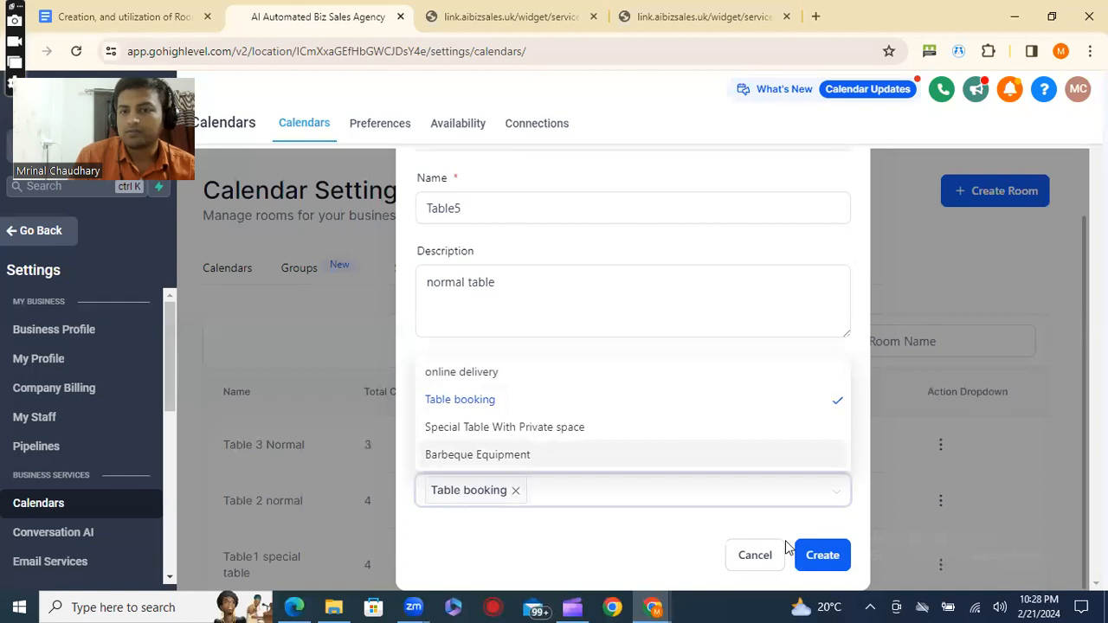
{"action": "left_click", "coordinate": [817, 558]}
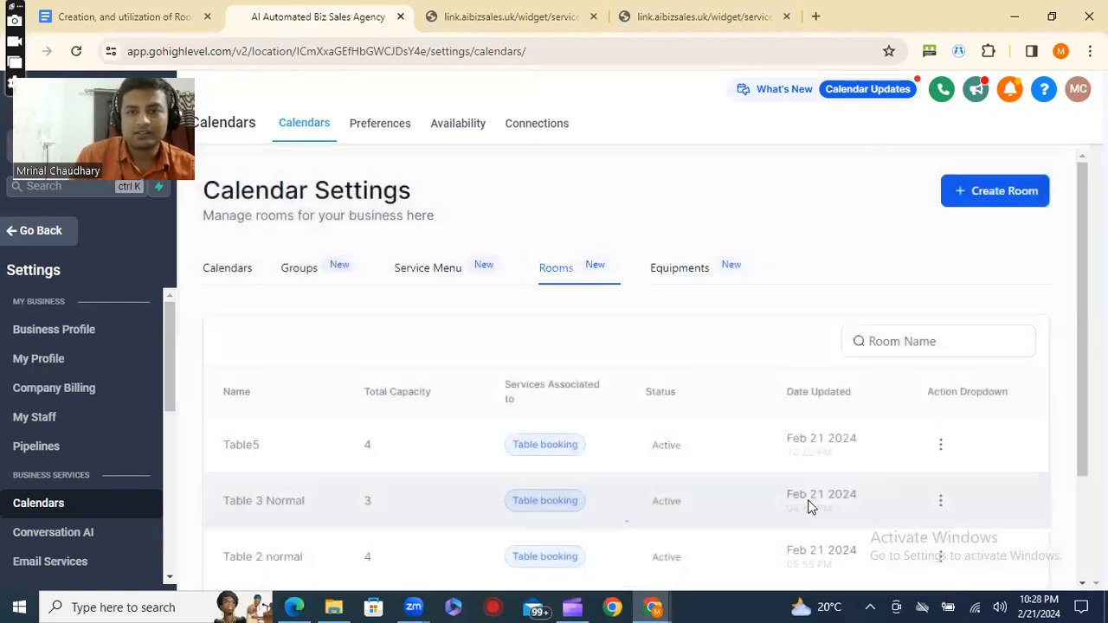
Check the Table5 entry in the room list and look back at the Table Booking page's summary.
{"action": "scroll", "coordinate": [809, 507], "scroll_direction": "down", "scroll_amount": 3}
{"action": "left_click_drag", "start_coordinate": [199, 298], "coordinate": [933, 317]}
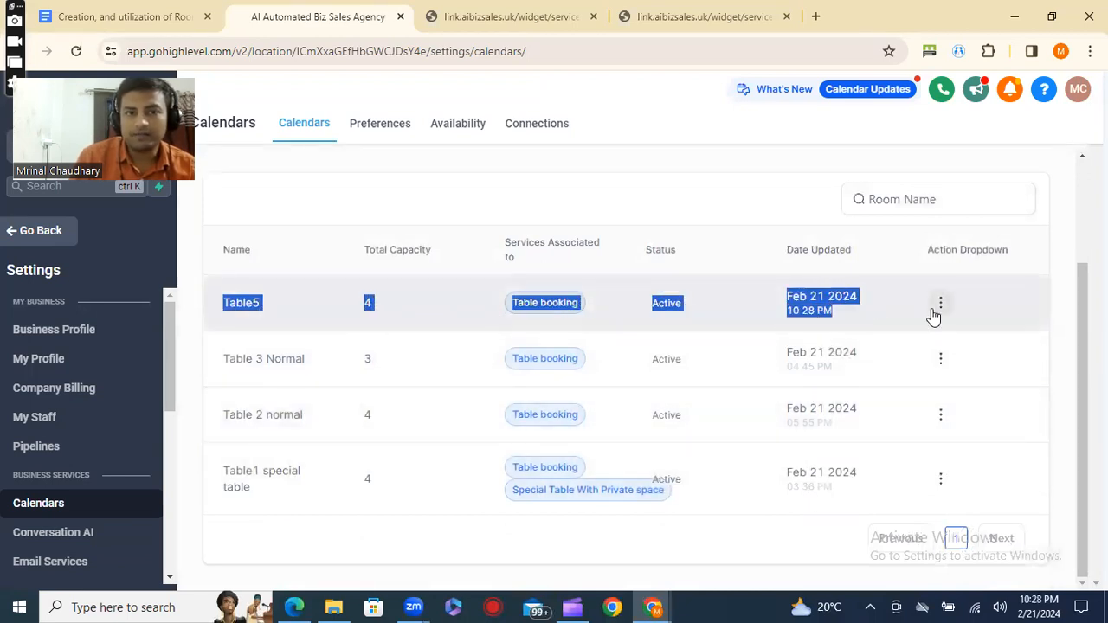
{"action": "scroll", "coordinate": [931, 313], "scroll_direction": "up", "scroll_amount": 3}
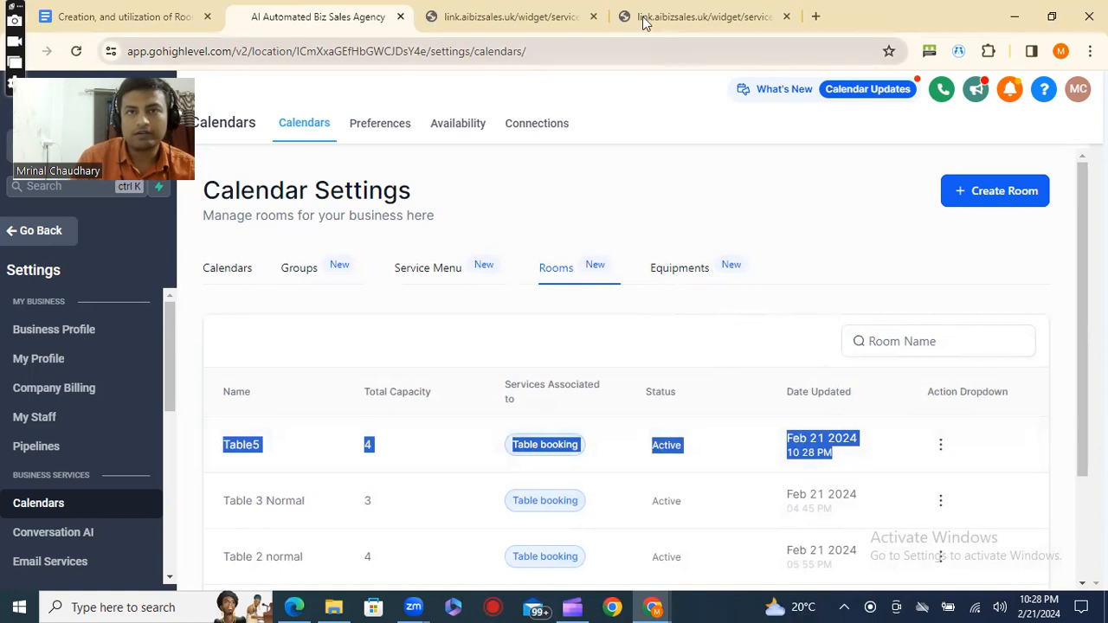
{"action": "left_click", "coordinate": [476, 17]}
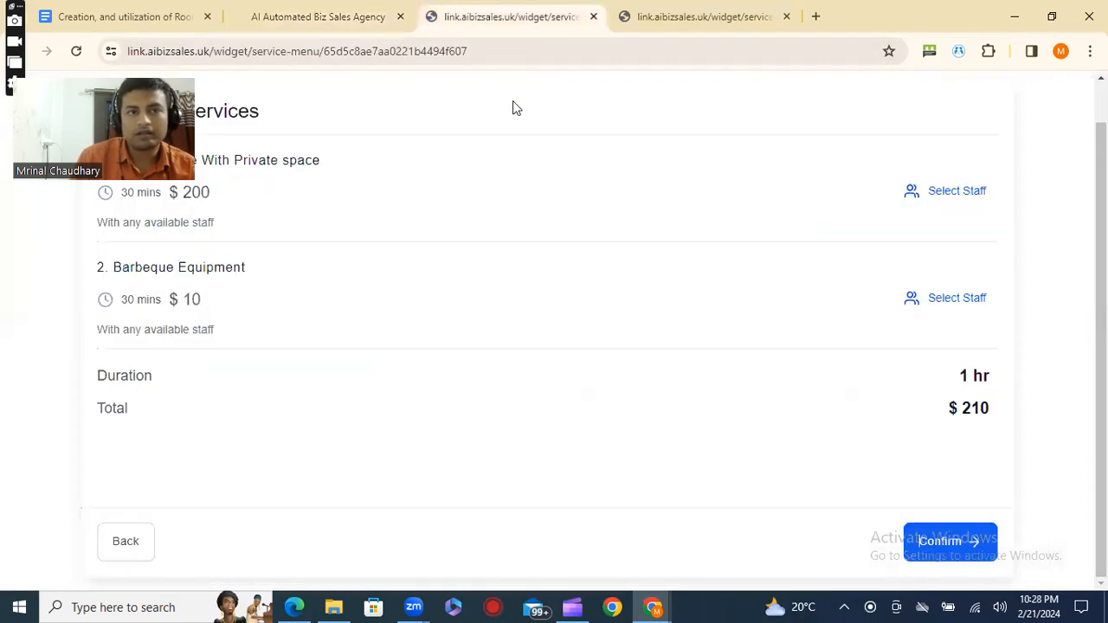
{"action": "left_click", "coordinate": [314, 13]}
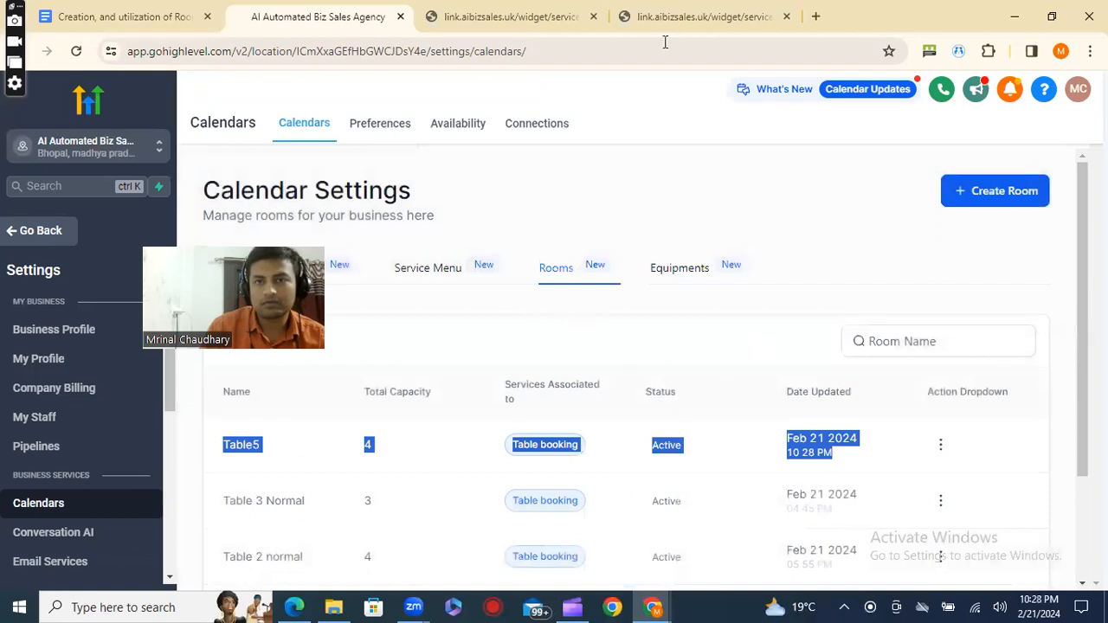
Start a new equipment entry in the calendar settings and name it Fry pan.
{"action": "left_click", "coordinate": [692, 271]}
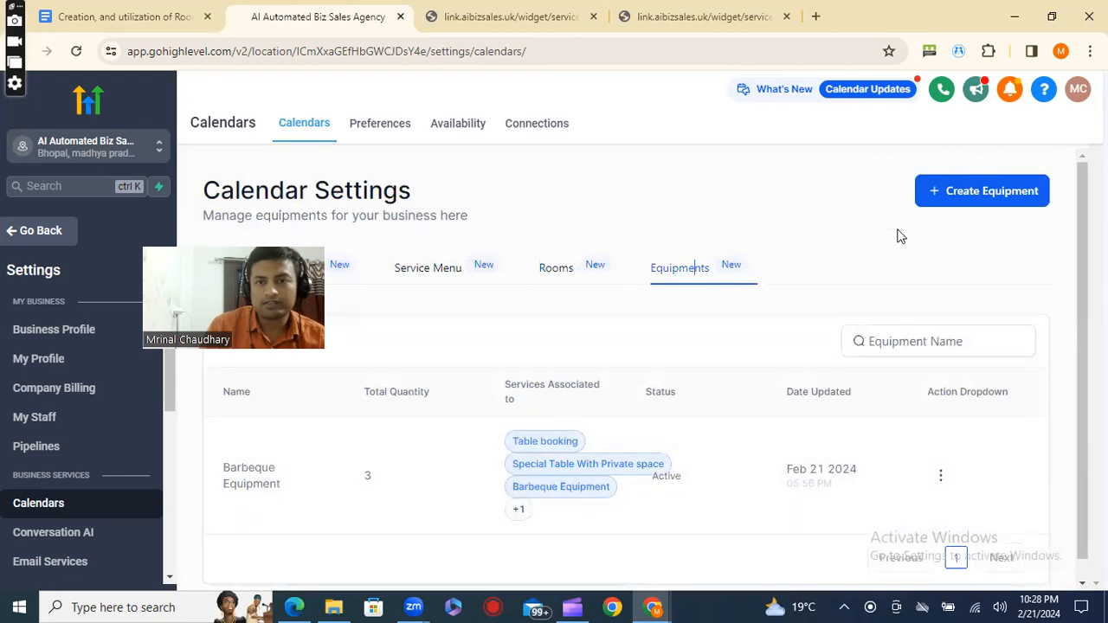
{"action": "left_click", "coordinate": [963, 196]}
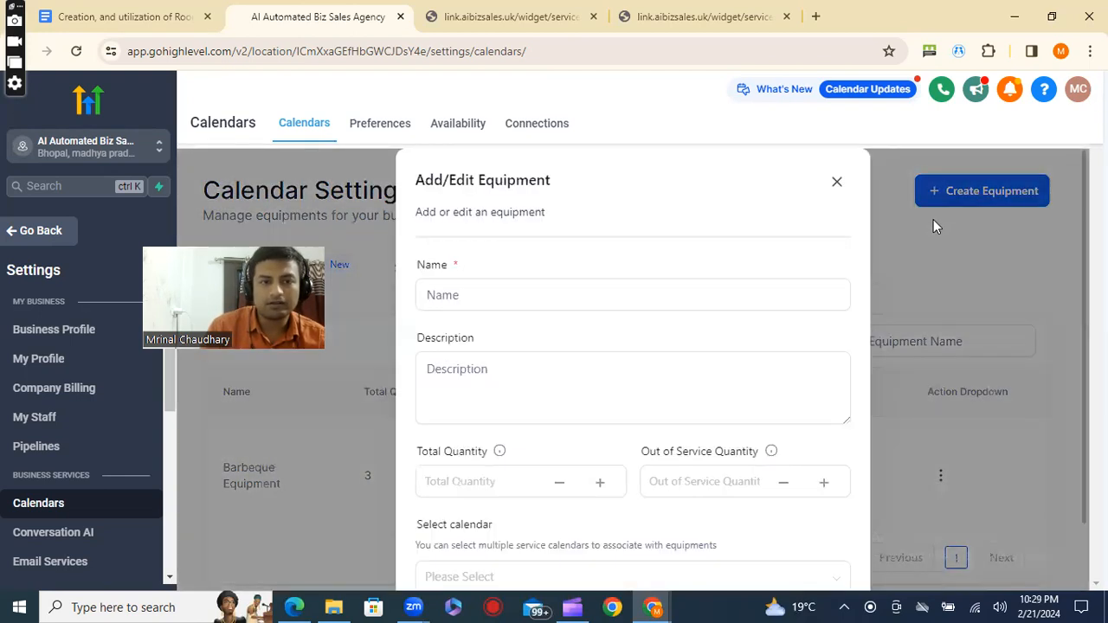
{"action": "left_click", "coordinate": [477, 303]}
{"action": "type", "text": "Fr"}
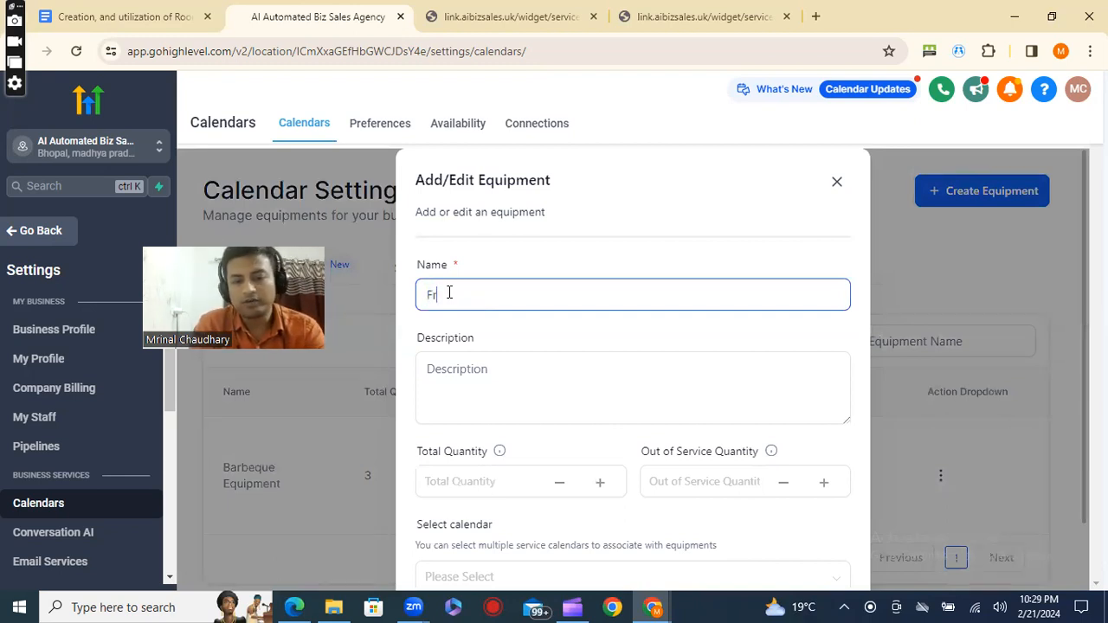
{"action": "type", "text": "y pan"}
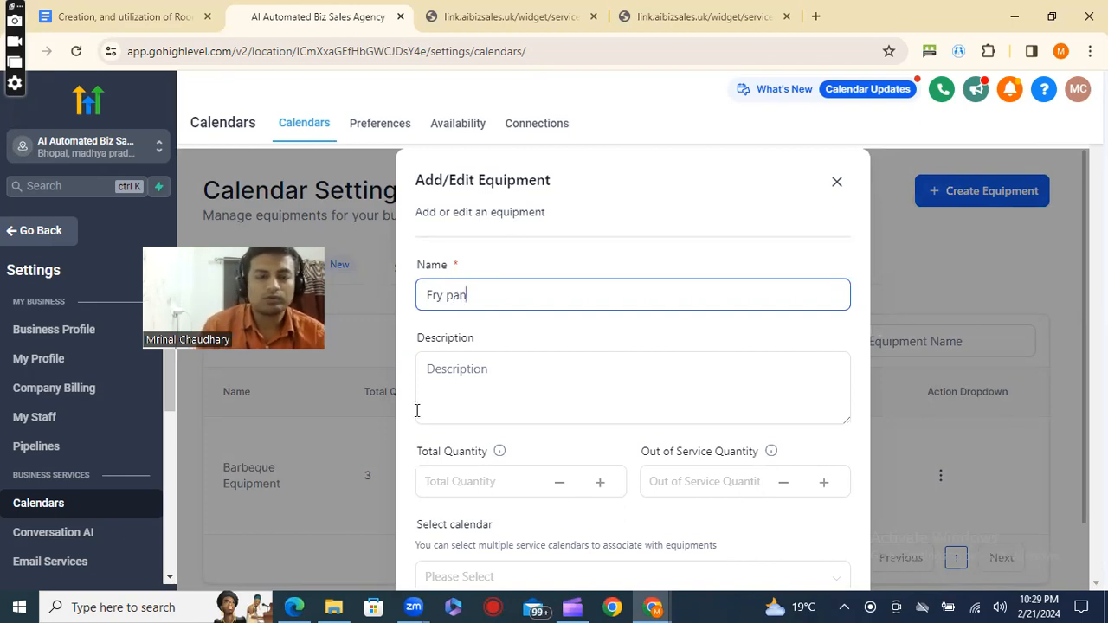
Describe the Fry pan equipment as "Self service".
{"action": "left_click", "coordinate": [480, 401]}
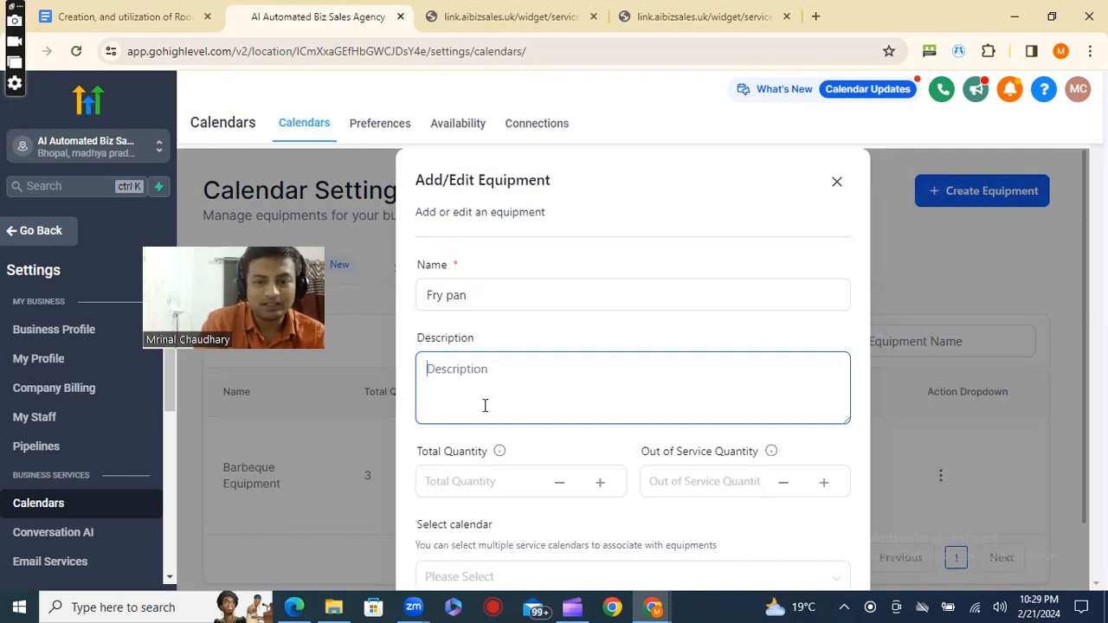
{"action": "type", "text": "S"}
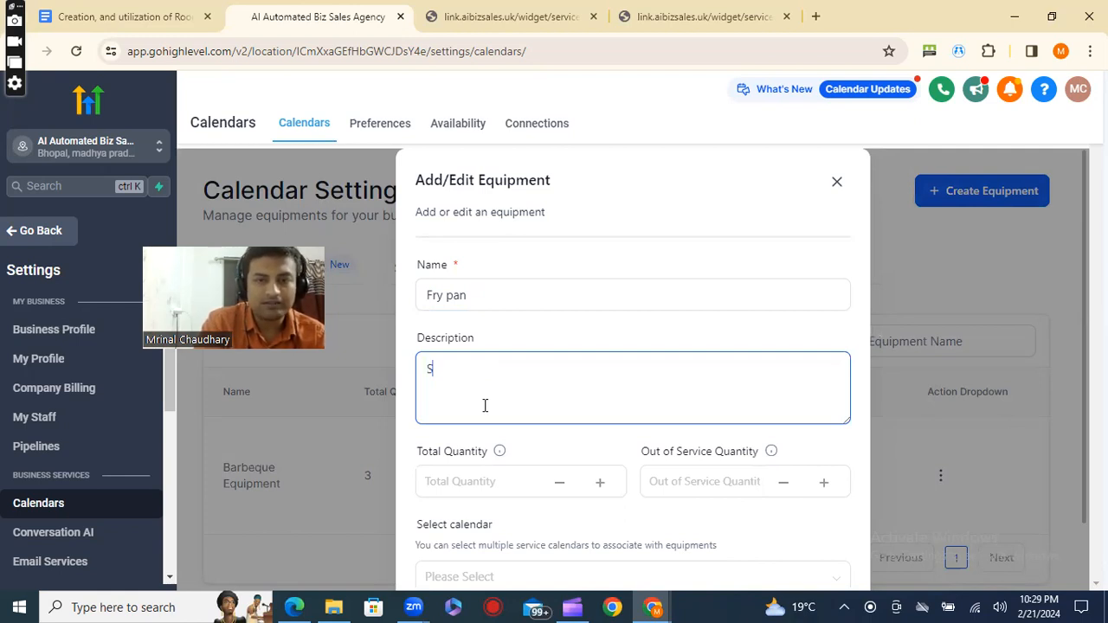
{"action": "type", "text": "w"}
{"action": "type", "text": "lf ser"}
{"action": "type", "text": "v"}
{"action": "type", "text": "ice"}
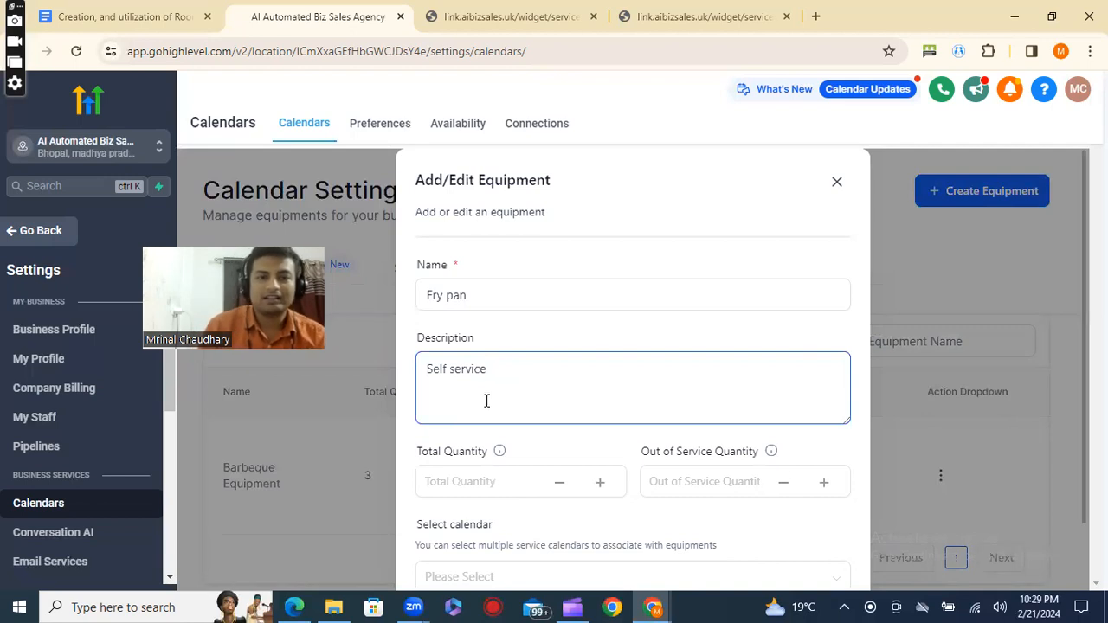
Set the equipment's total quantity to 3 and its out-of-service quantity to 1.
{"action": "left_click", "coordinate": [548, 477]}
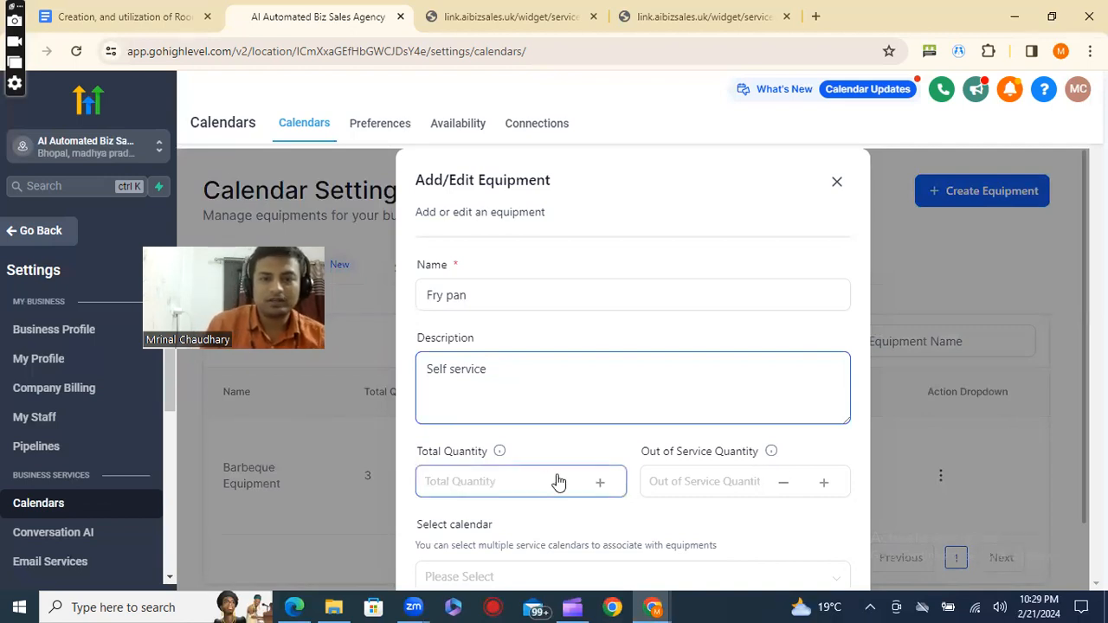
{"action": "left_click", "coordinate": [515, 486]}
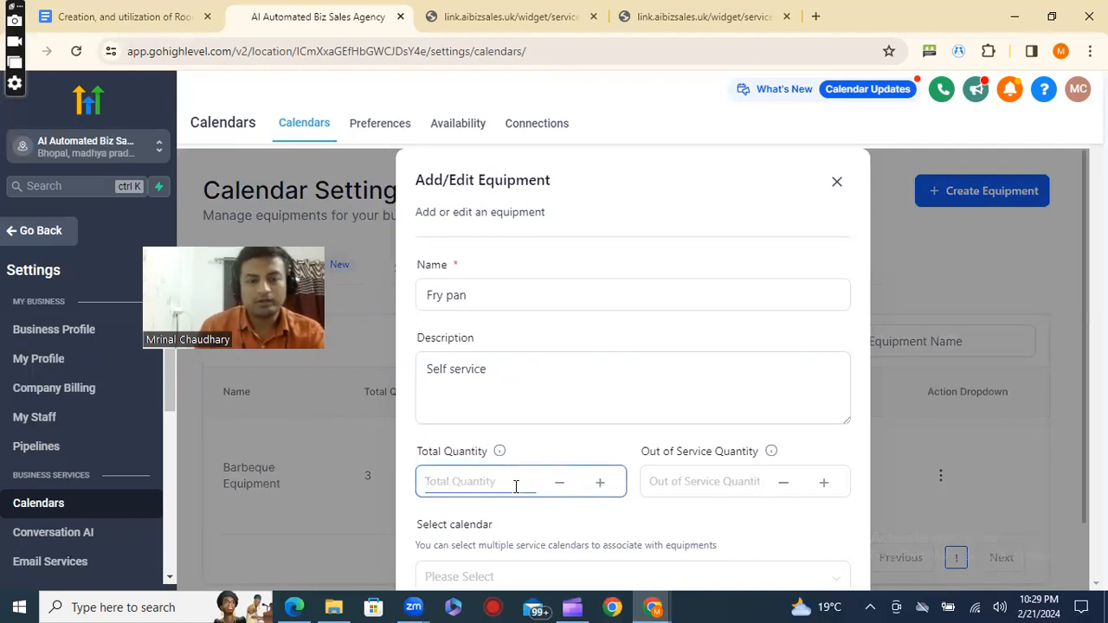
{"action": "type", "text": "3"}
{"action": "left_click", "coordinate": [671, 481]}
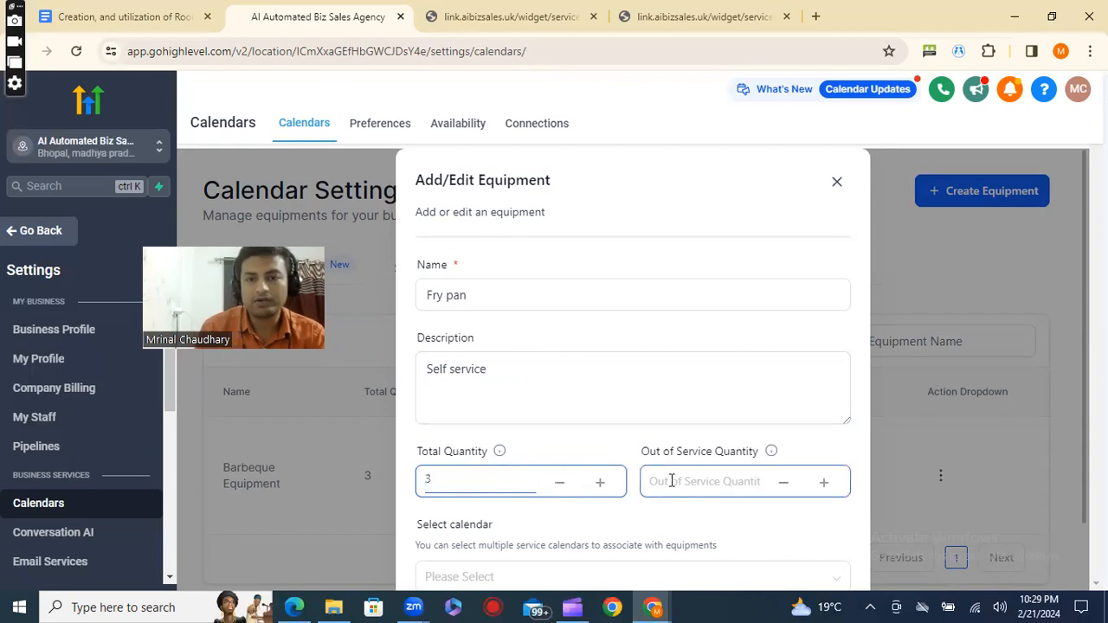
{"action": "type", "text": "1"}
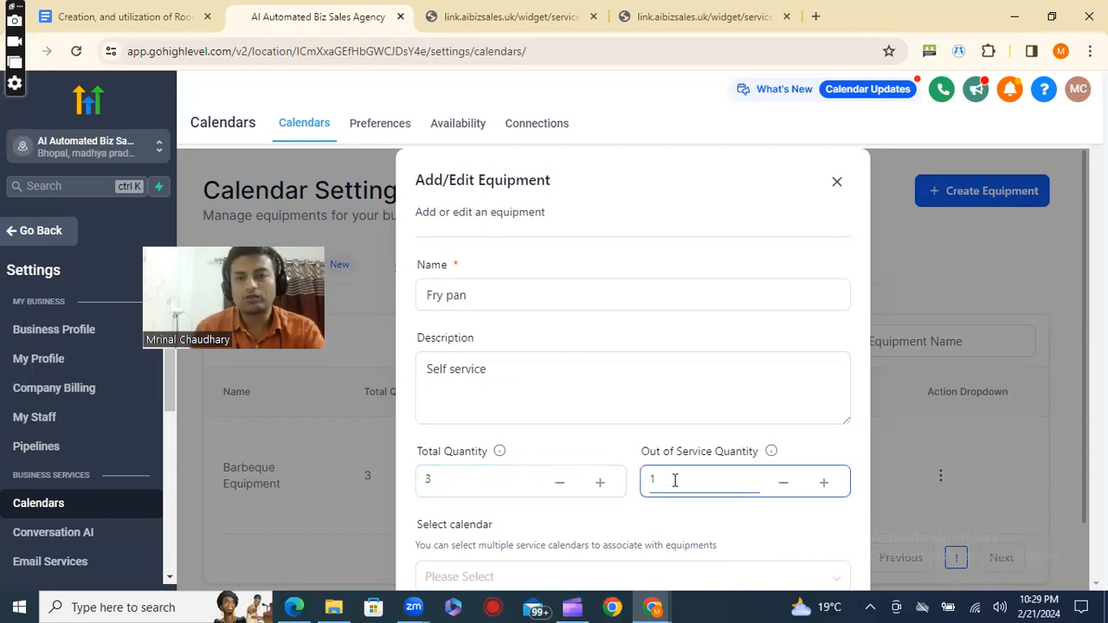
Associate the Fry pan equipment with the Barbeque Equipment calendar and create it.
{"action": "left_click", "coordinate": [694, 514]}
{"action": "scroll", "coordinate": [695, 514], "scroll_direction": "down", "scroll_amount": 1}
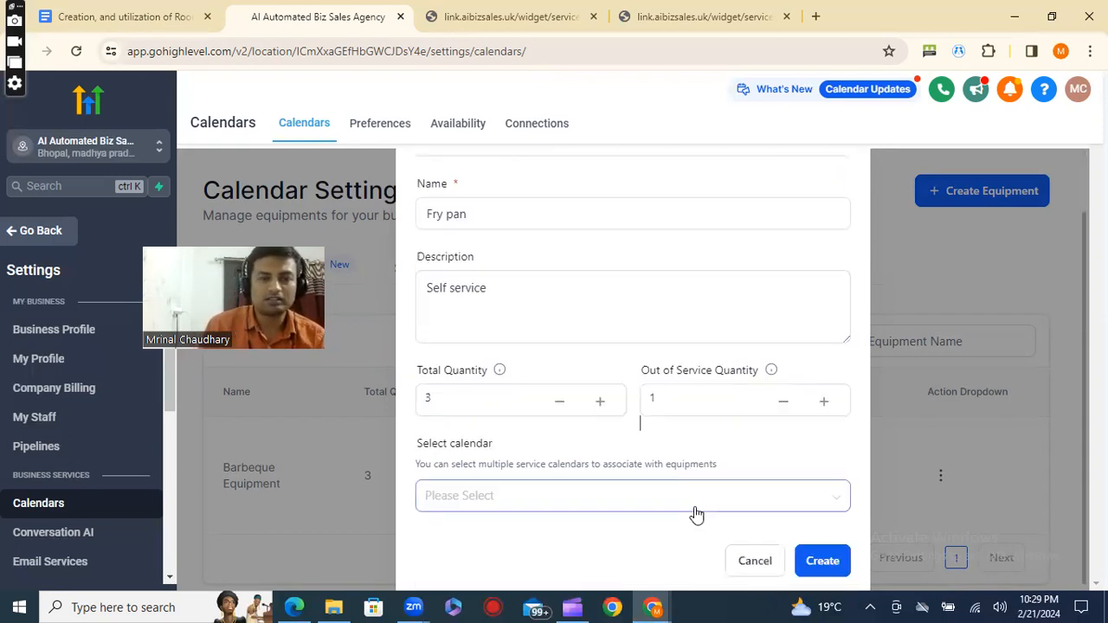
{"action": "left_click", "coordinate": [626, 508]}
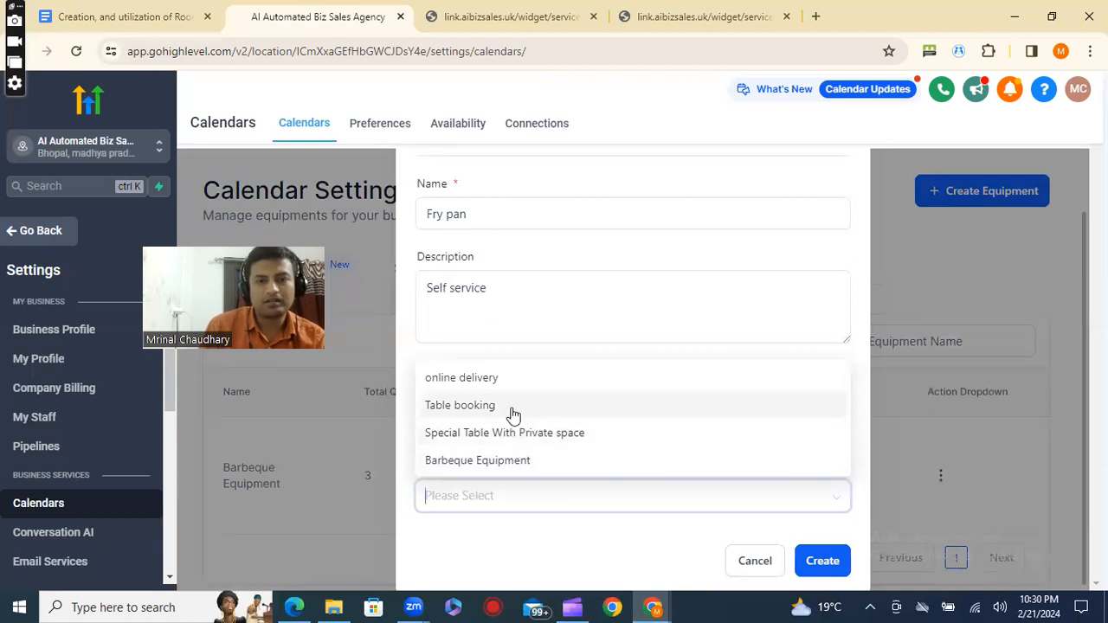
{"action": "left_click", "coordinate": [535, 466]}
{"action": "left_click", "coordinate": [823, 561]}
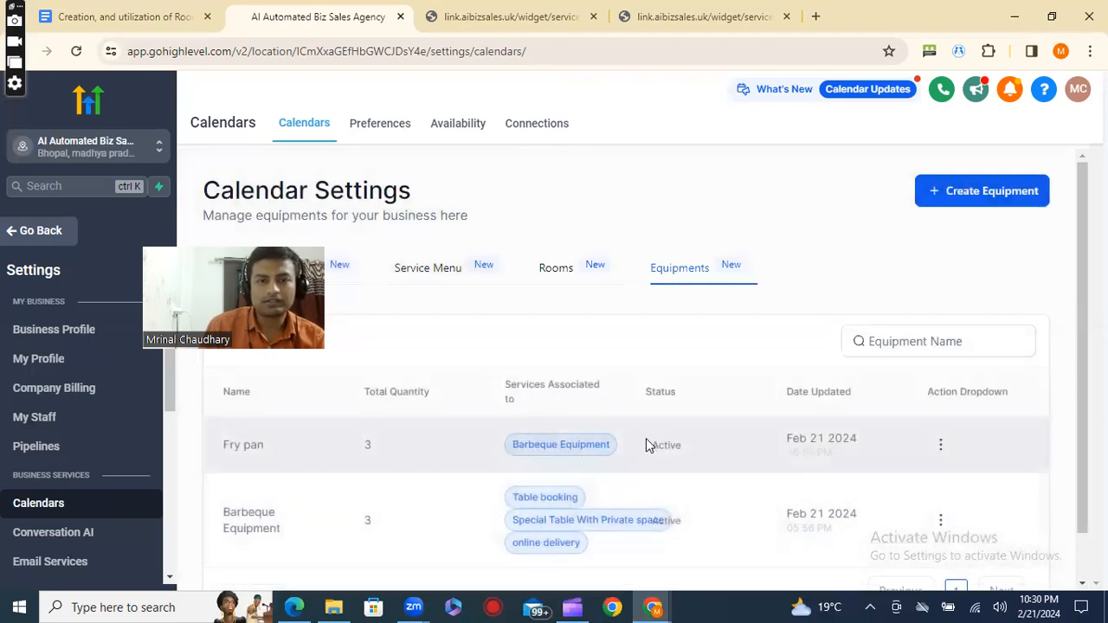
Open the Table Booking service menu for editing.
{"action": "left_click", "coordinate": [436, 274]}
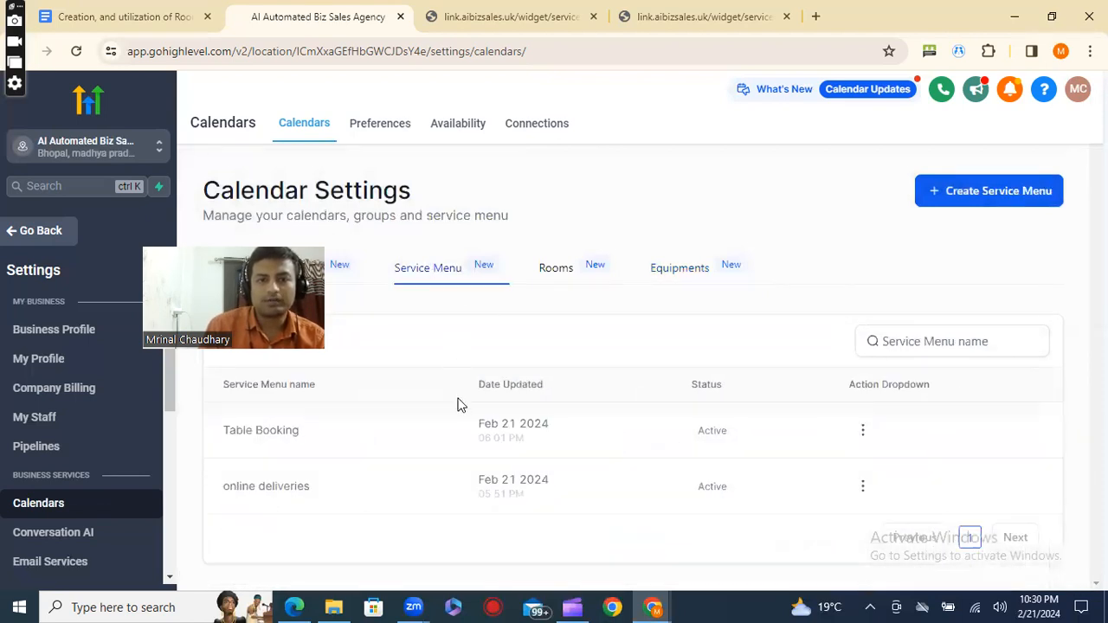
{"action": "left_click", "coordinate": [862, 430]}
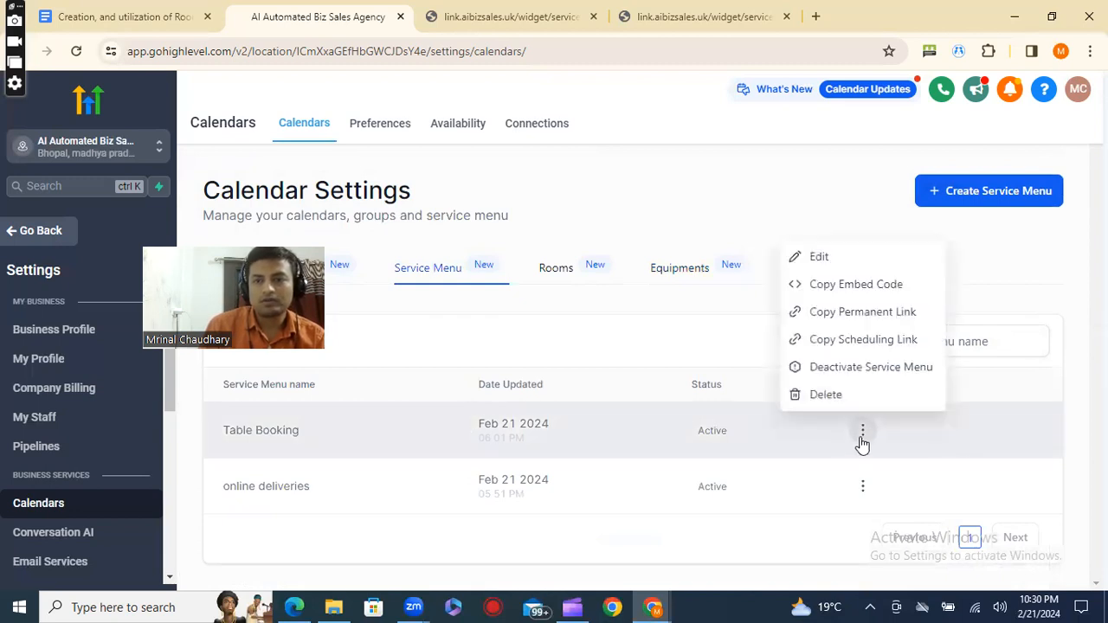
{"action": "left_click", "coordinate": [822, 260]}
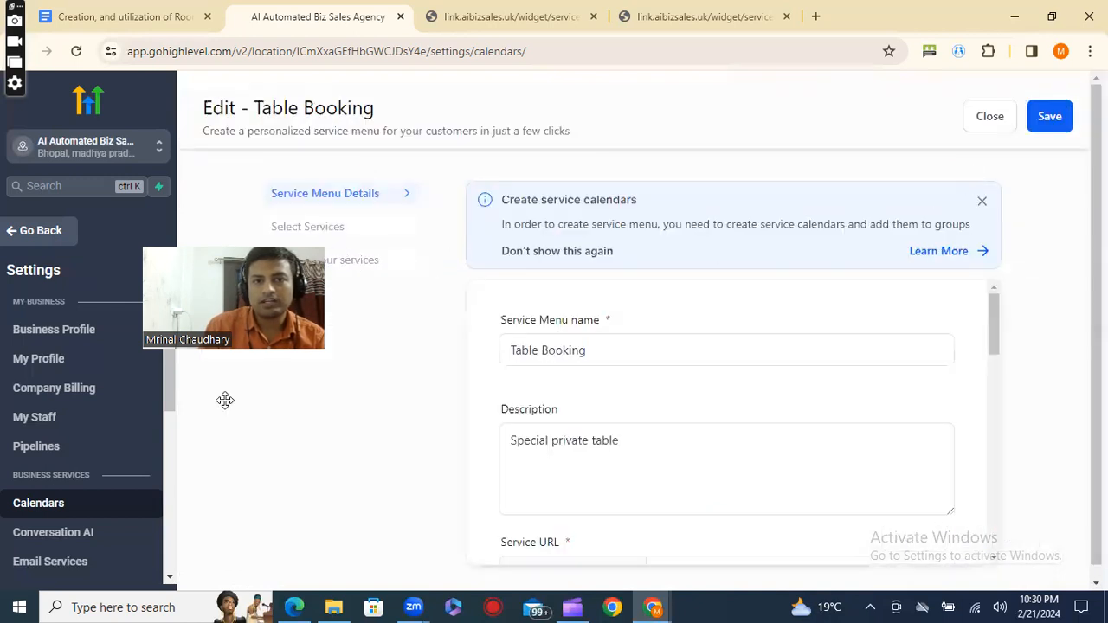
Look through the menu's details, from name, description and service URL to the consent, thank-you message and guest, multiple-service and staff selection options.
{"action": "left_click_drag", "start_coordinate": [514, 351], "coordinate": [658, 361]}
{"action": "left_click", "coordinate": [672, 448]}
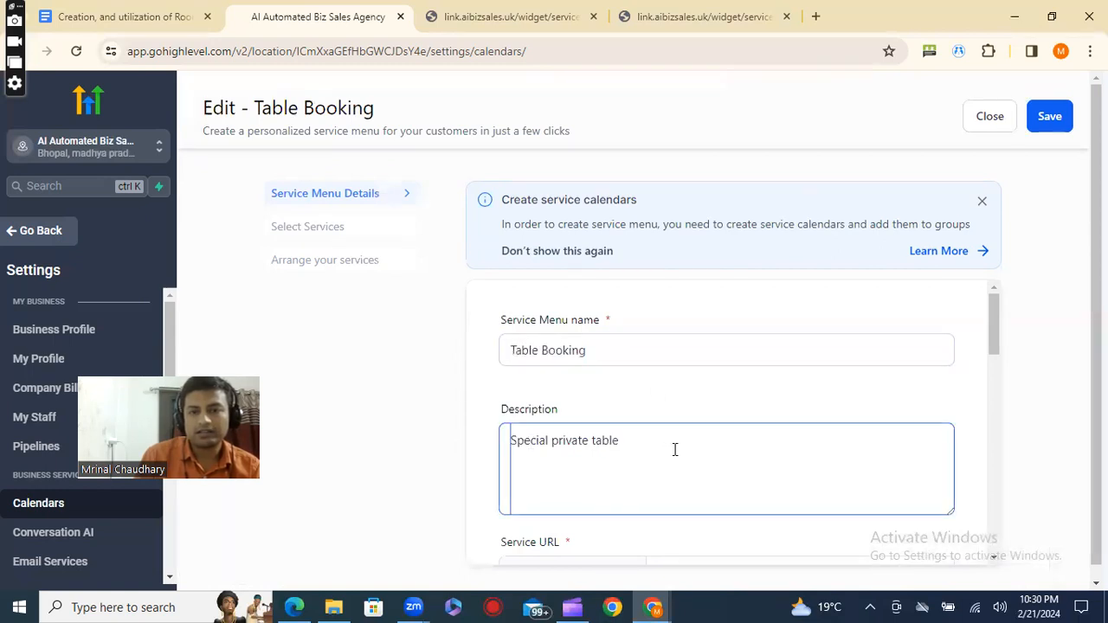
{"action": "scroll", "coordinate": [675, 449], "scroll_direction": "down", "scroll_amount": 1}
{"action": "scroll", "coordinate": [675, 449], "scroll_direction": "down", "scroll_amount": 3}
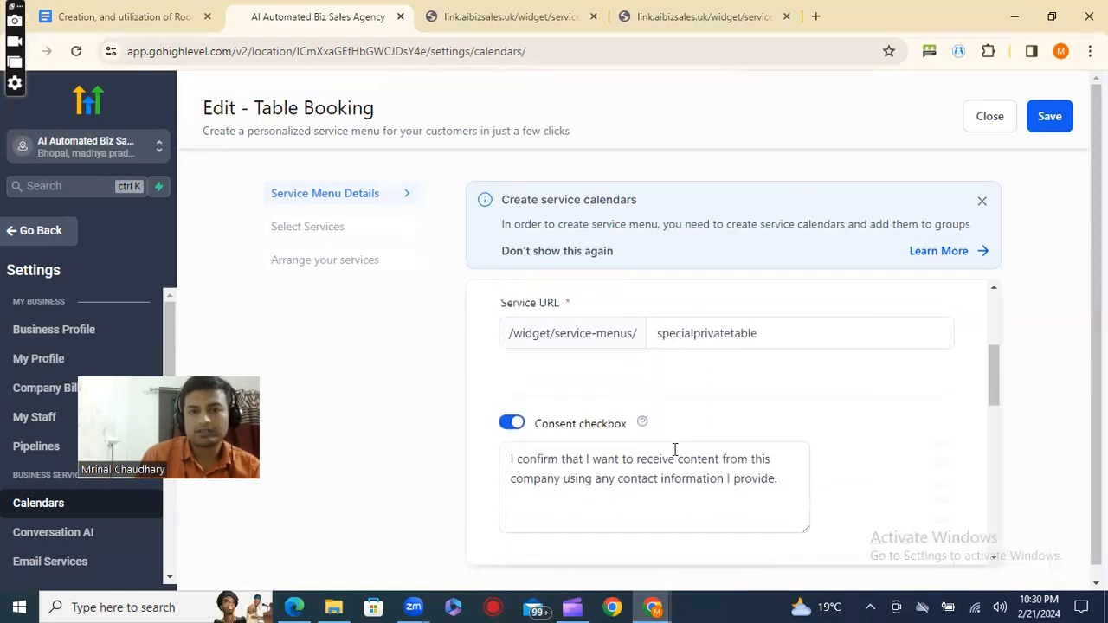
{"action": "scroll", "coordinate": [632, 405], "scroll_direction": "down", "scroll_amount": 5}
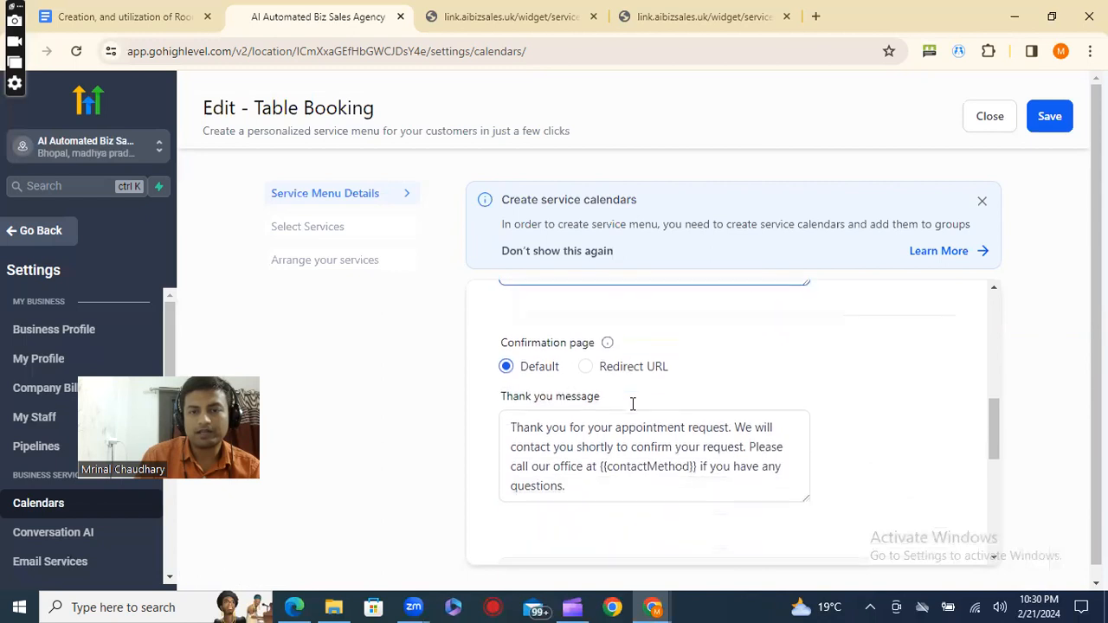
{"action": "scroll", "coordinate": [633, 403], "scroll_direction": "down", "scroll_amount": 1}
{"action": "scroll", "coordinate": [571, 394], "scroll_direction": "up", "scroll_amount": 2}
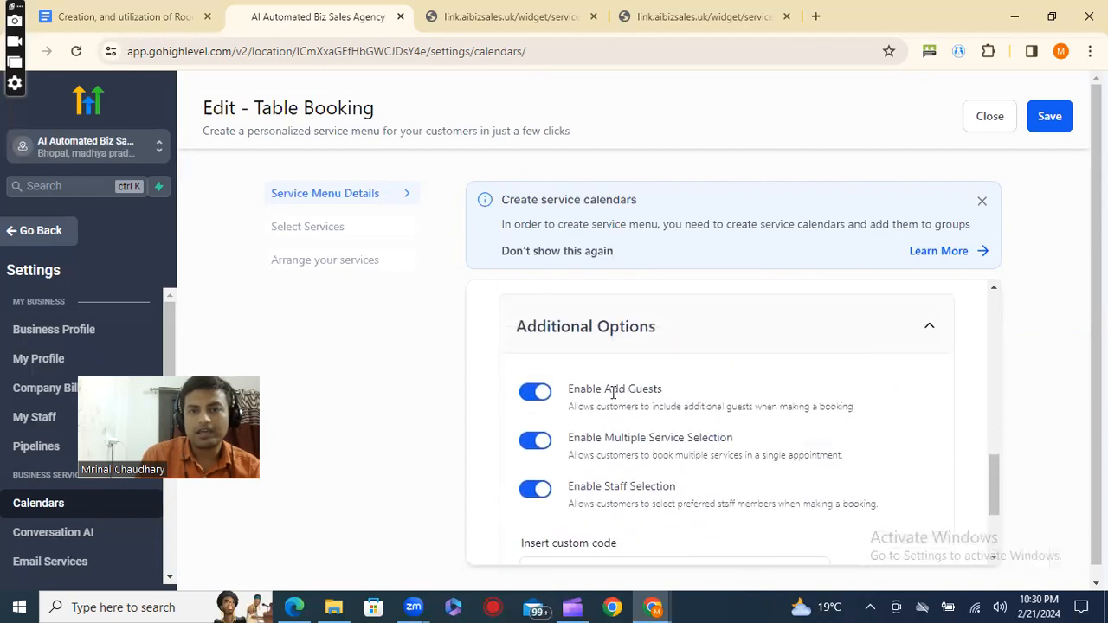
{"action": "left_click_drag", "start_coordinate": [561, 398], "coordinate": [679, 395]}
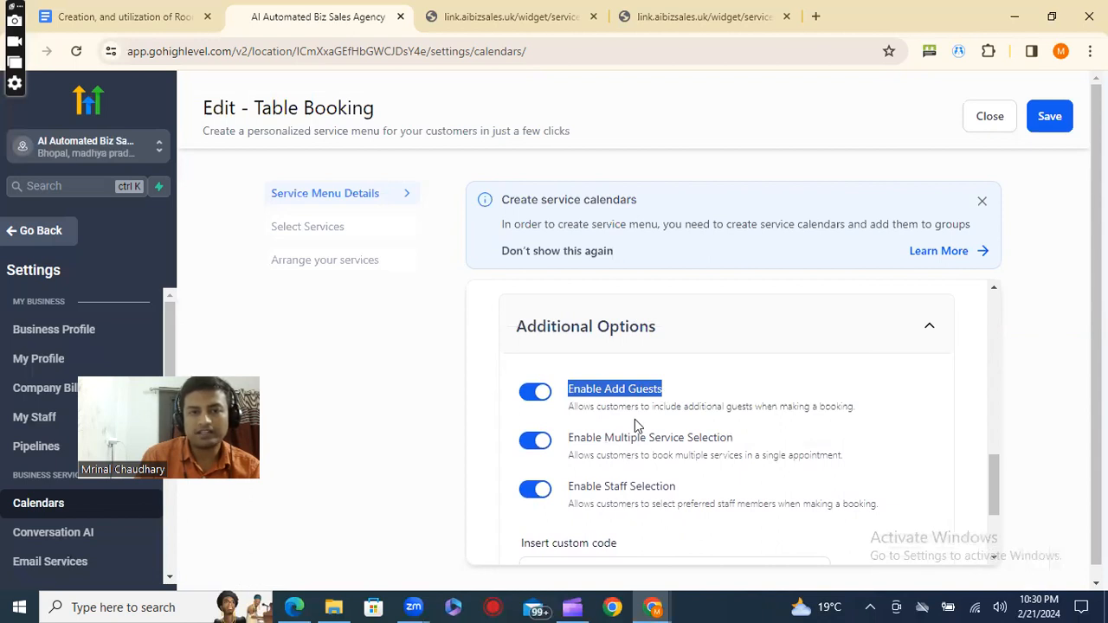
{"action": "left_click_drag", "start_coordinate": [580, 437], "coordinate": [743, 451]}
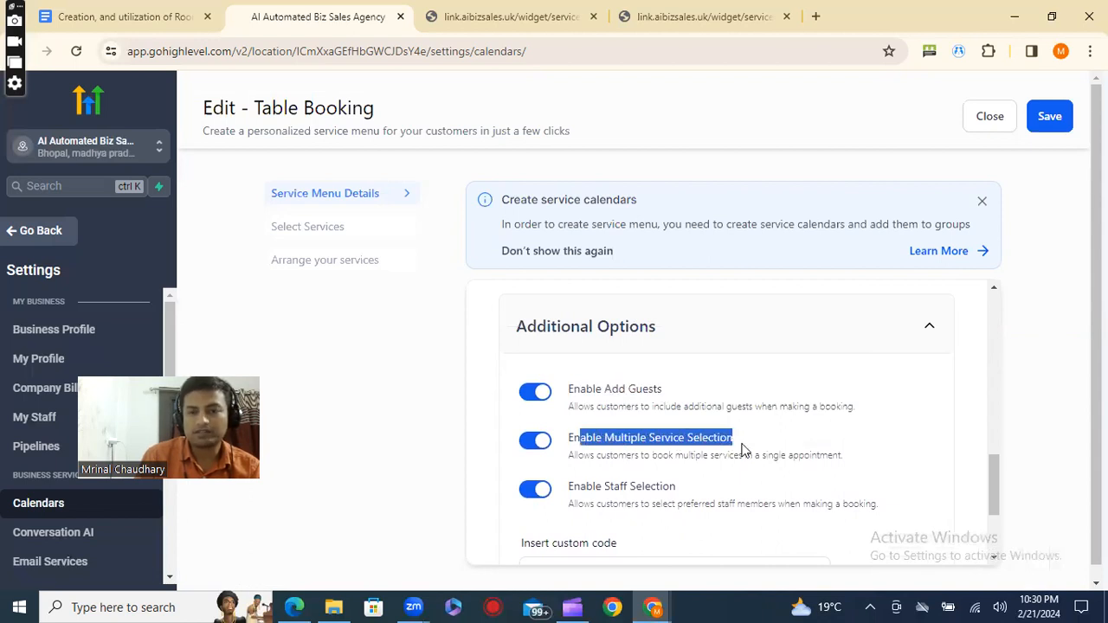
{"action": "scroll", "coordinate": [743, 450], "scroll_direction": "down", "scroll_amount": 1}
{"action": "left_click_drag", "start_coordinate": [580, 404], "coordinate": [717, 419]}
{"action": "scroll", "coordinate": [717, 419], "scroll_direction": "down", "scroll_amount": 1}
{"action": "scroll", "coordinate": [718, 420], "scroll_direction": "up", "scroll_amount": 6}
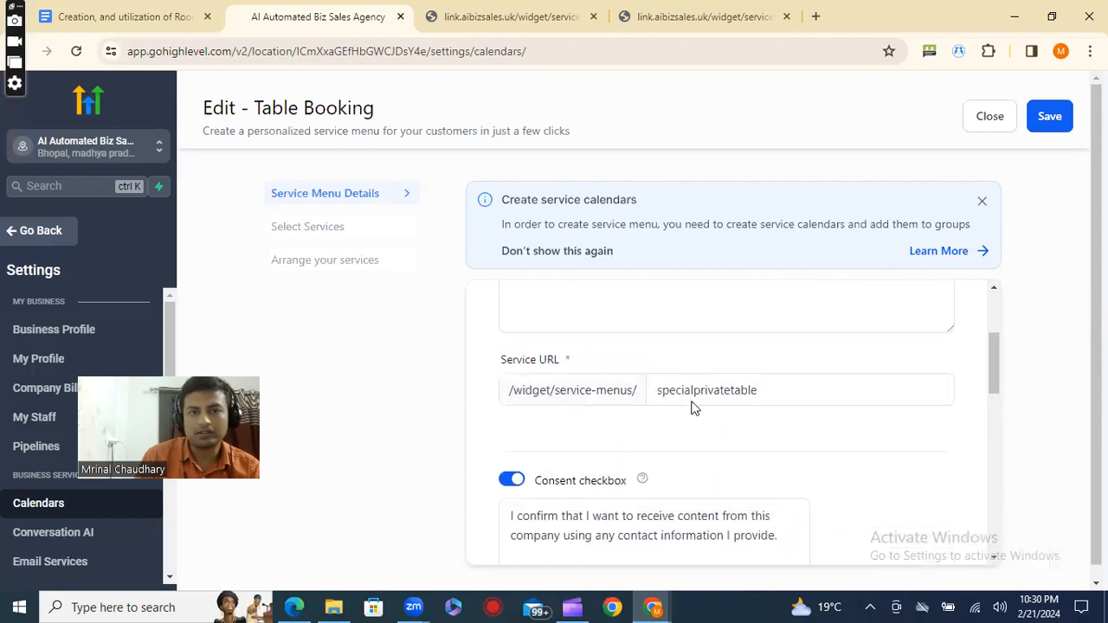
Go to the service menu's service selection and expand the Vrindawan Restaurant group.
{"action": "left_click", "coordinate": [321, 227]}
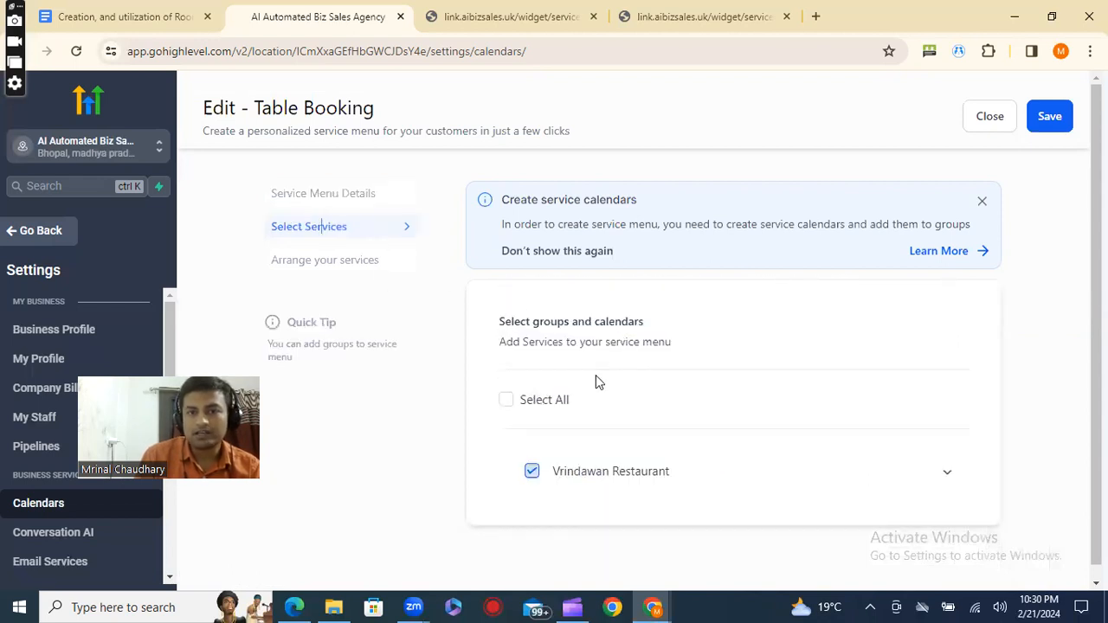
{"action": "left_click", "coordinate": [949, 478]}
{"action": "scroll", "coordinate": [821, 477], "scroll_direction": "down", "scroll_amount": 2}
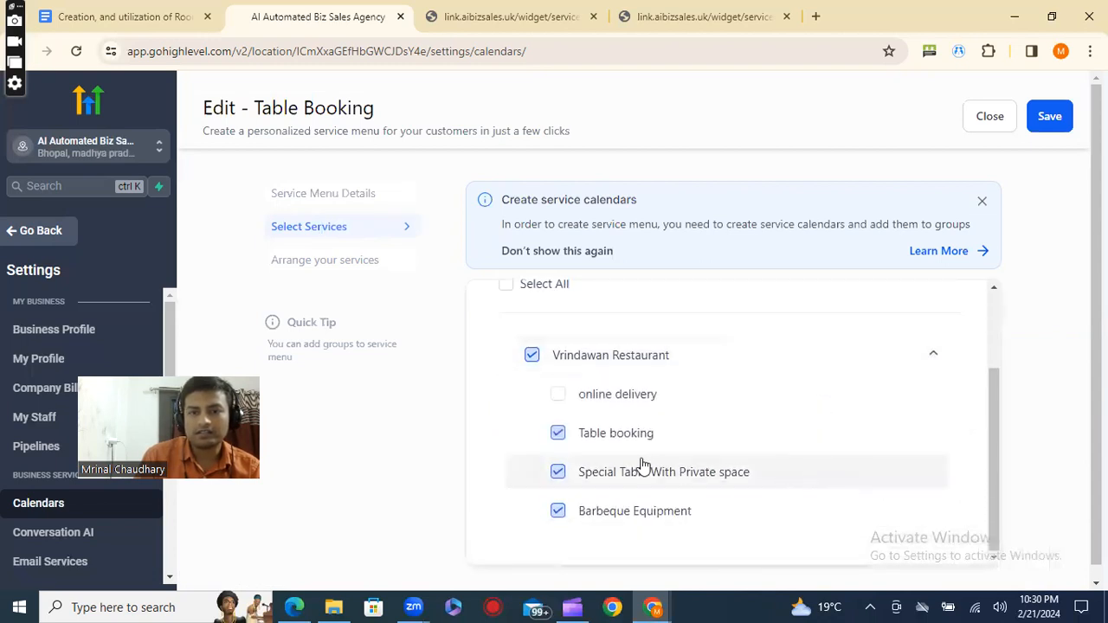
Try adding online delivery to the menu, exclude Table booking and take online delivery back out.
{"action": "left_click", "coordinate": [558, 398]}
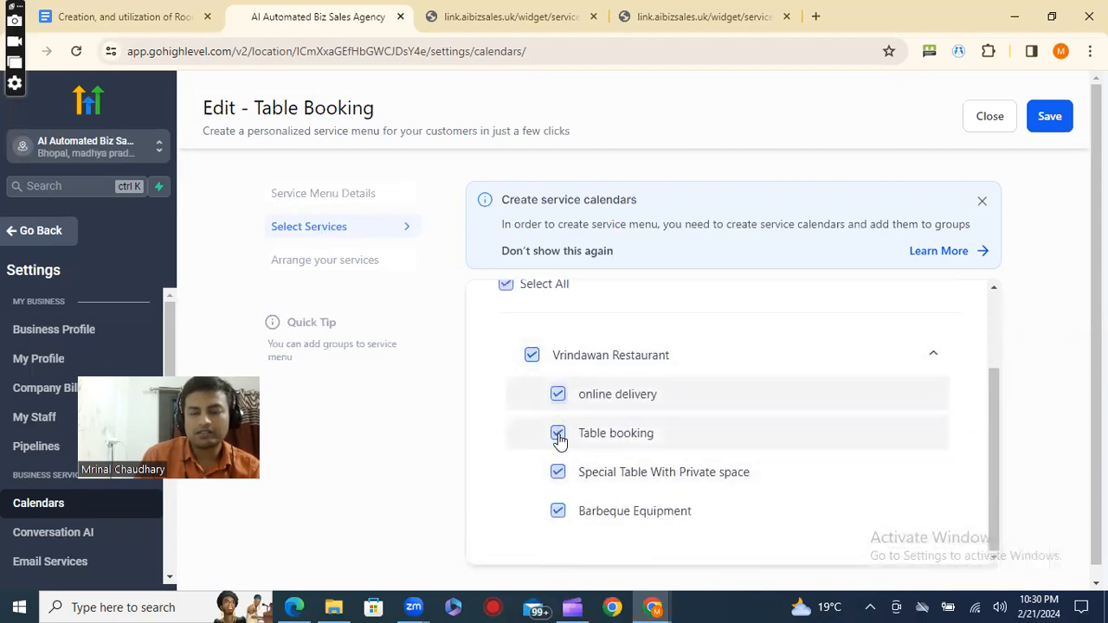
{"action": "left_click", "coordinate": [558, 436]}
{"action": "left_click", "coordinate": [557, 394]}
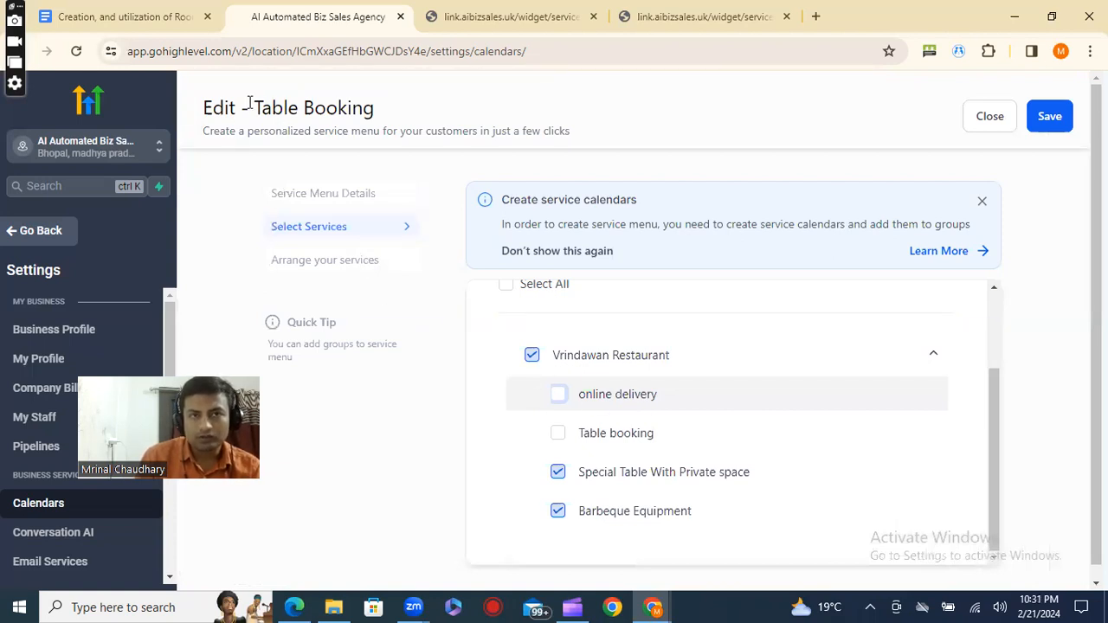
Reload the public Table Booking page and look over the services it offers.
{"action": "left_click_drag", "start_coordinate": [250, 106], "coordinate": [414, 122]}
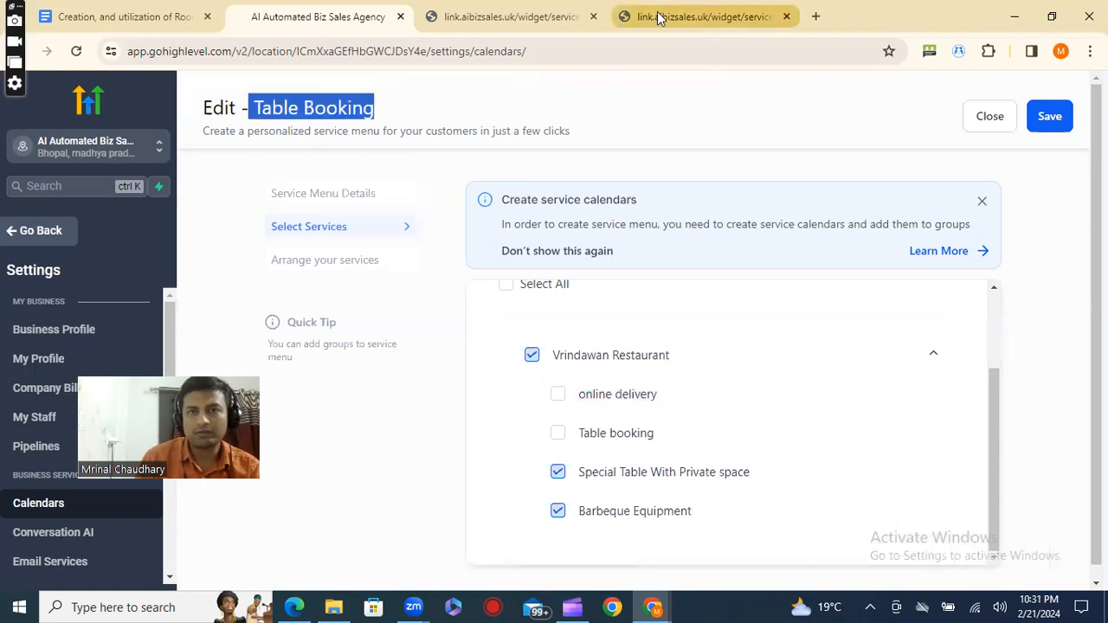
{"action": "left_click", "coordinate": [511, 16]}
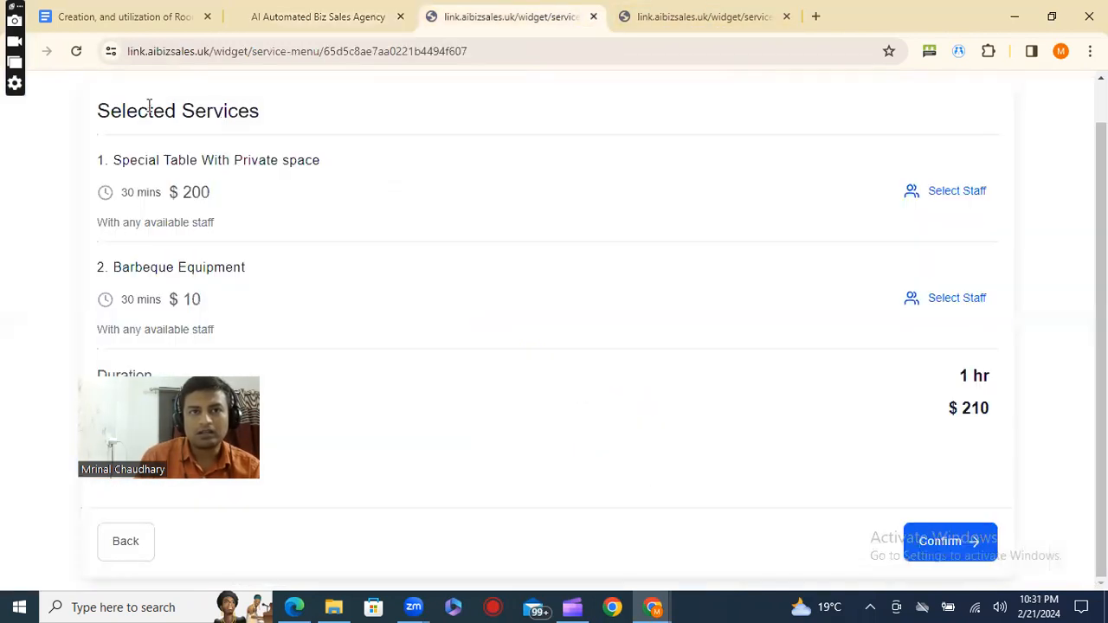
{"action": "scroll", "coordinate": [158, 128], "scroll_direction": "up", "scroll_amount": 1}
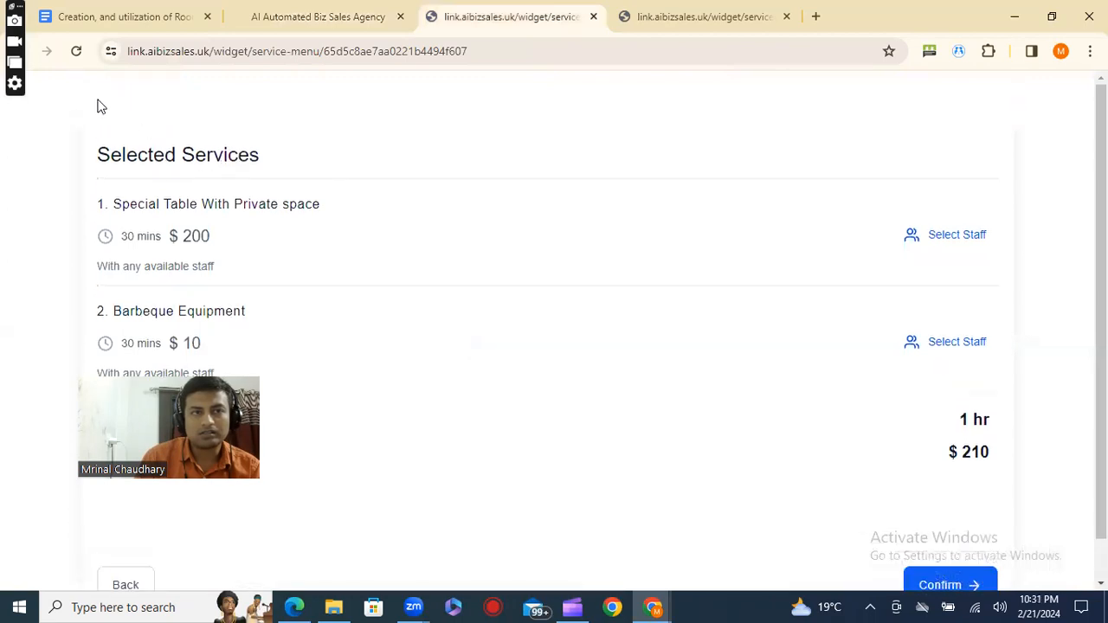
{"action": "left_click", "coordinate": [76, 51]}
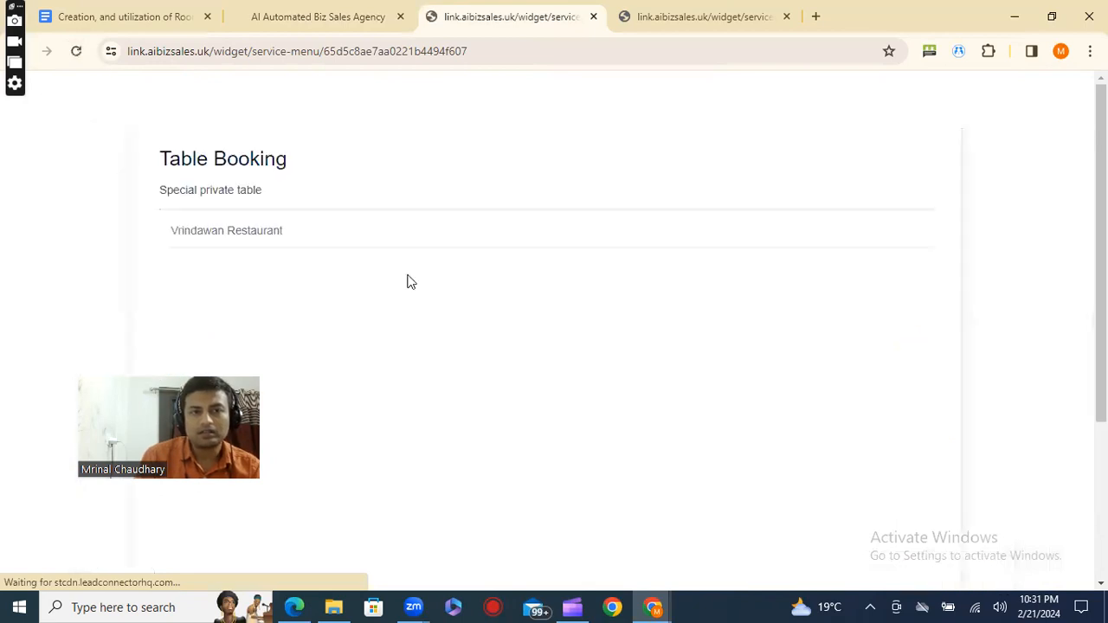
{"action": "scroll", "coordinate": [609, 433], "scroll_direction": "down", "scroll_amount": 3}
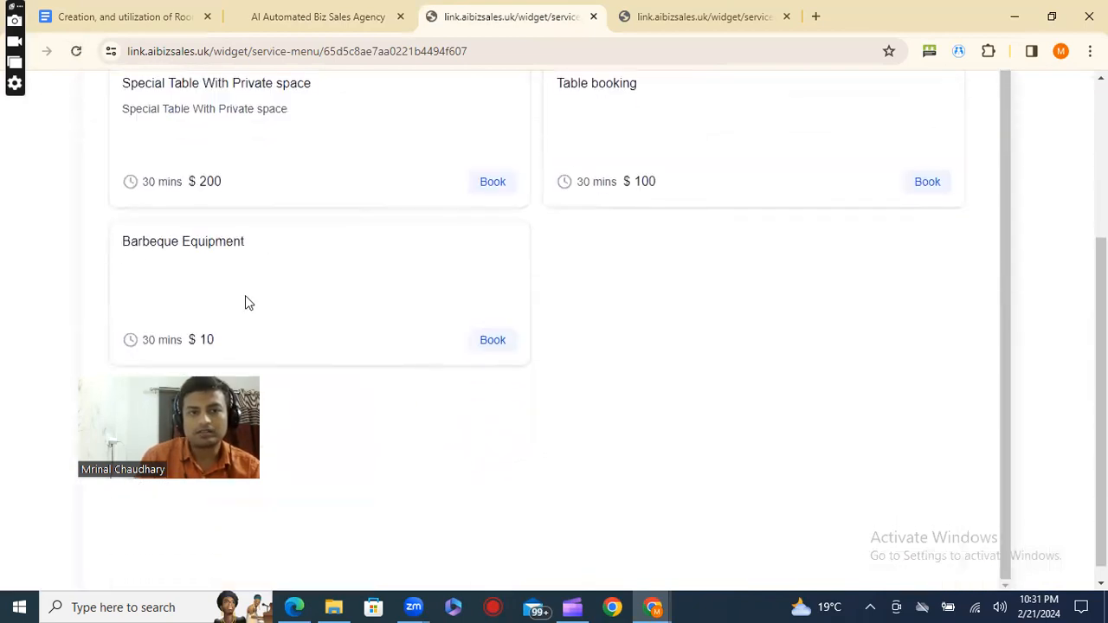
Return to the service menu editor, include online delivery and Table booking in its services and save.
{"action": "left_click", "coordinate": [316, 16]}
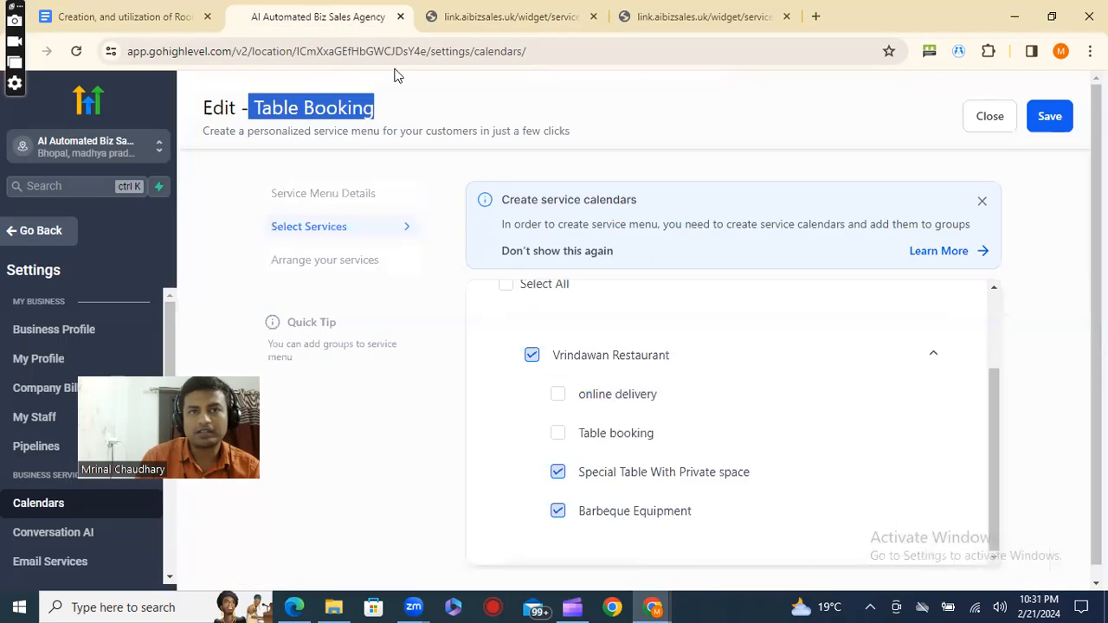
{"action": "left_click", "coordinate": [557, 398]}
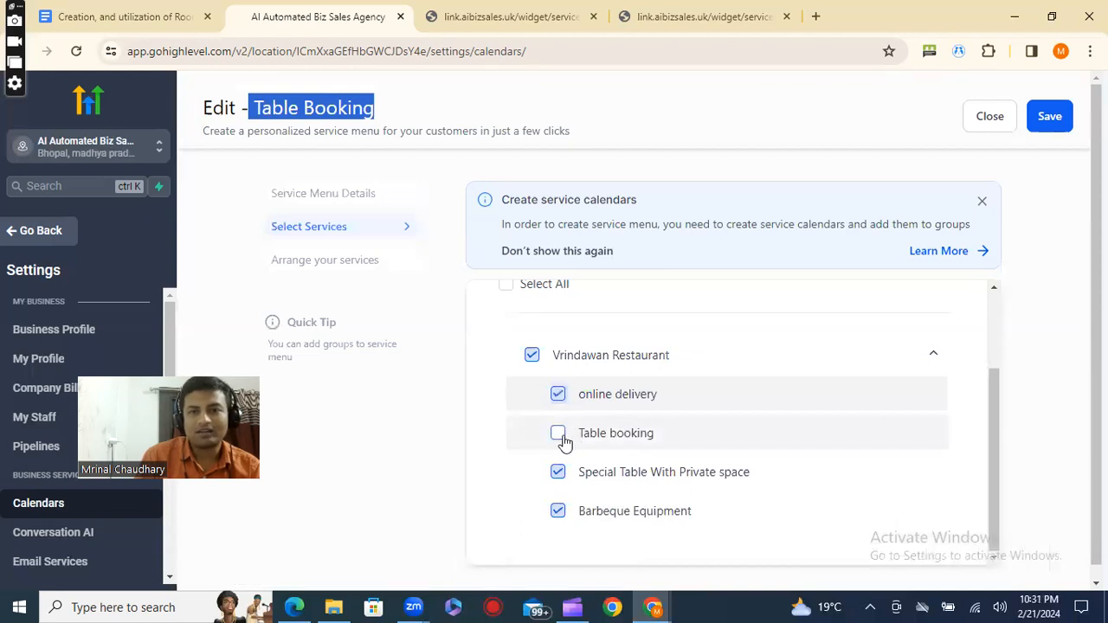
{"action": "left_click", "coordinate": [563, 441]}
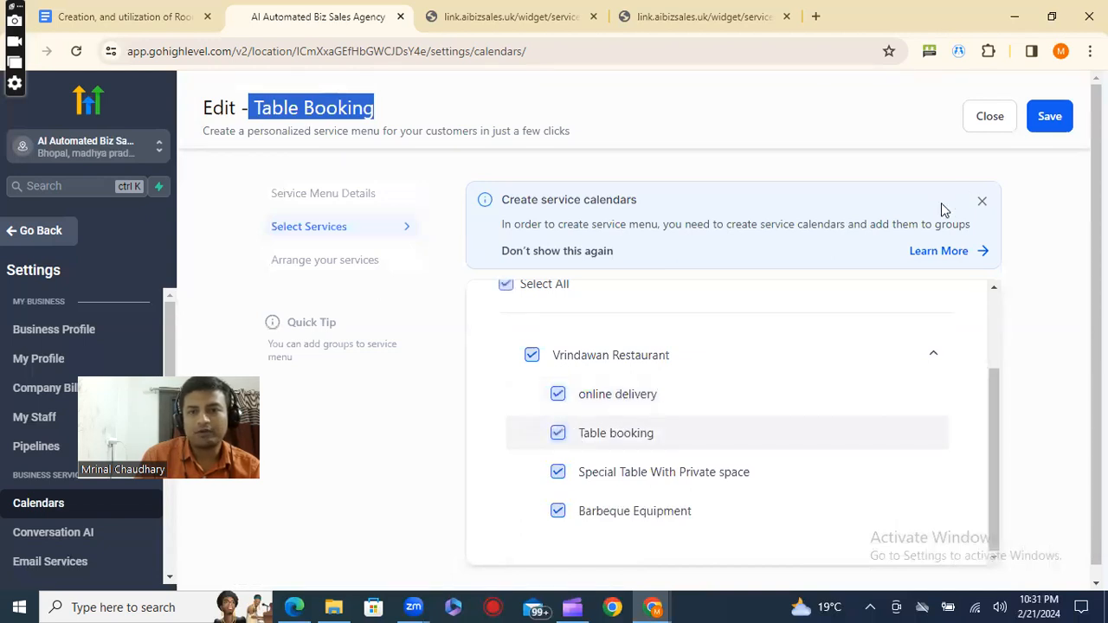
{"action": "left_click", "coordinate": [1049, 118]}
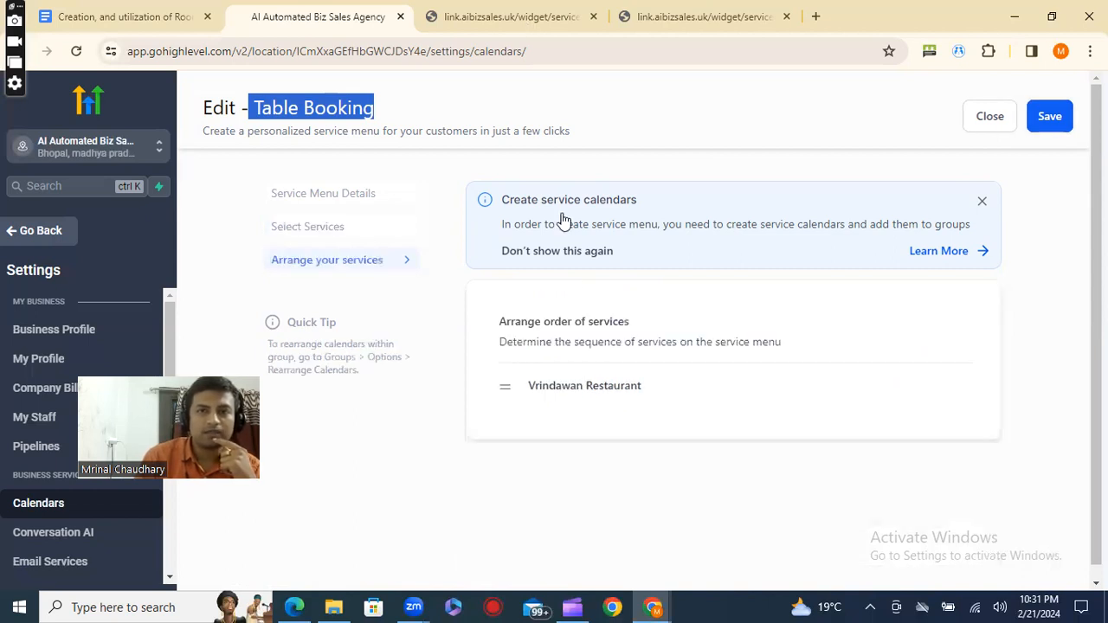
Reload the public Table Booking page and check which Vrindawan Restaurant services it offers.
{"action": "left_click", "coordinate": [531, 25]}
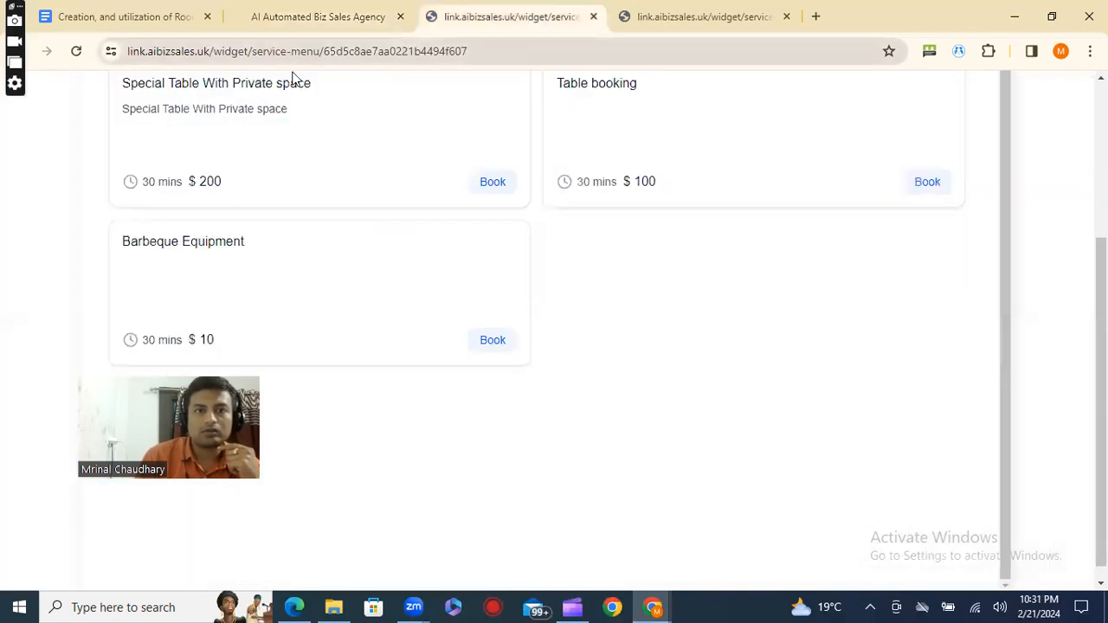
{"action": "left_click", "coordinate": [75, 53]}
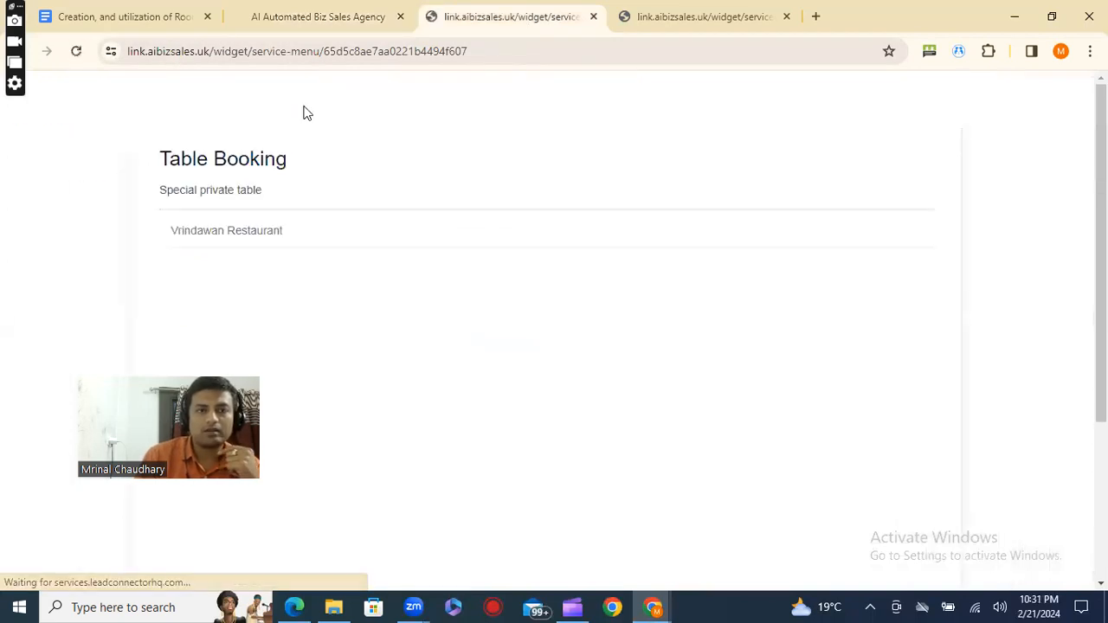
{"action": "scroll", "coordinate": [303, 113], "scroll_direction": "down", "scroll_amount": 1}
{"action": "scroll", "coordinate": [944, 251], "scroll_direction": "up", "scroll_amount": 1}
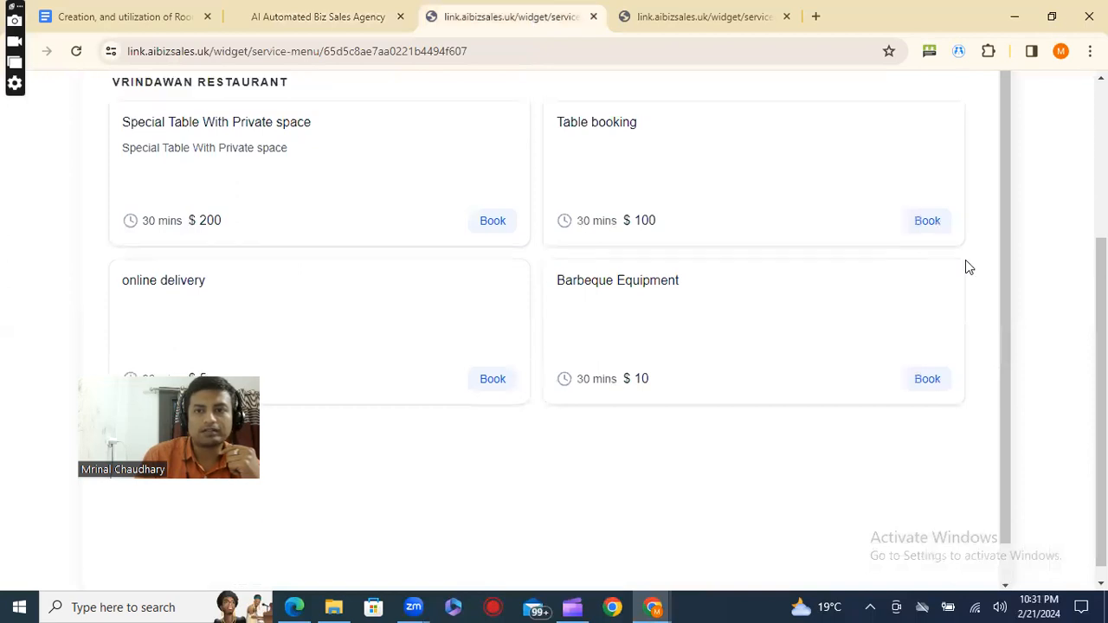
Leave the Table Booking menu editor and open the online deliveries service menu for editing.
{"action": "left_click", "coordinate": [346, 23]}
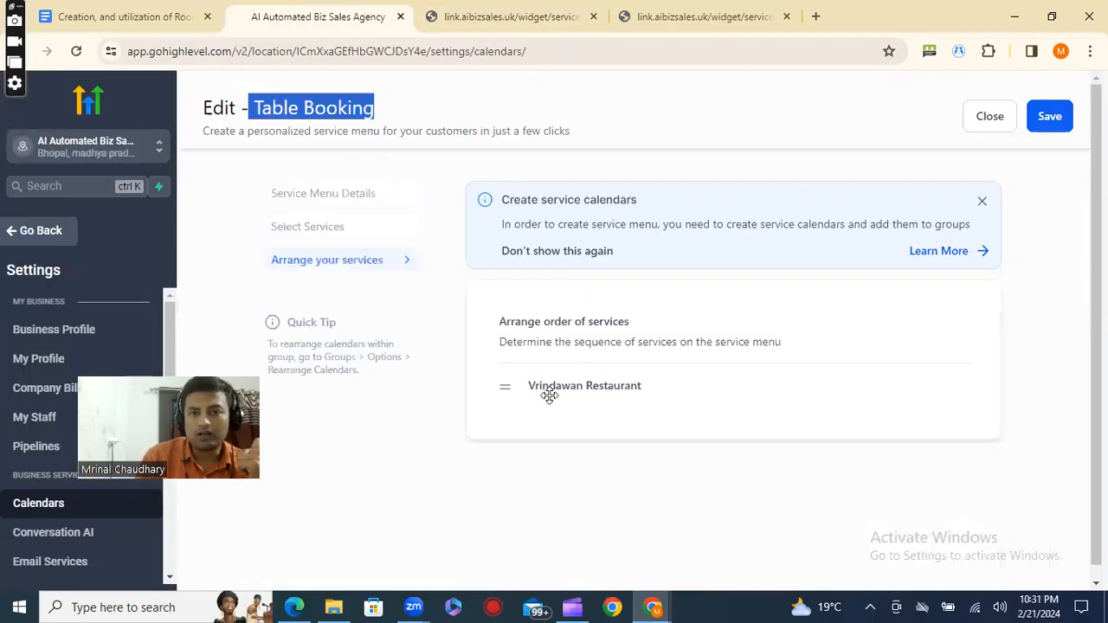
{"action": "left_click", "coordinate": [1004, 115]}
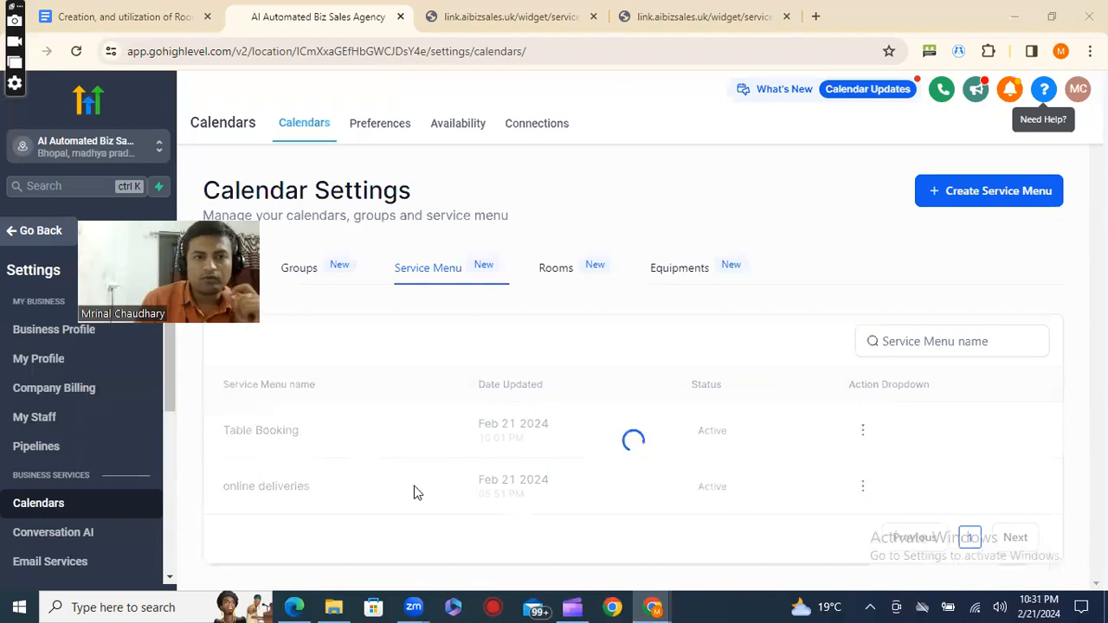
{"action": "left_click", "coordinate": [864, 486]}
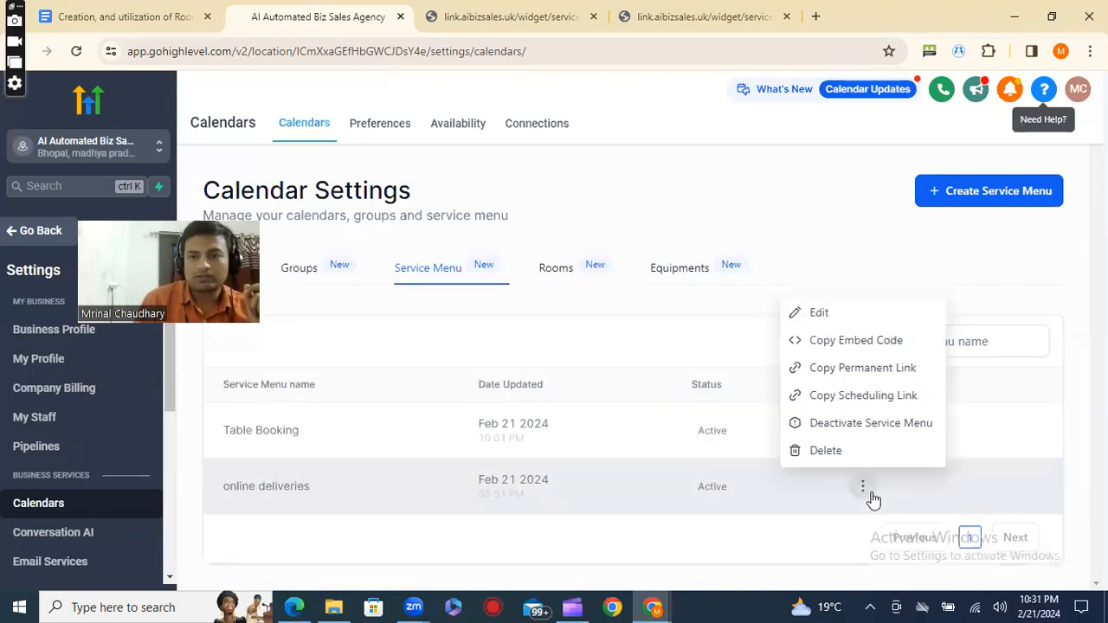
{"action": "left_click", "coordinate": [837, 315]}
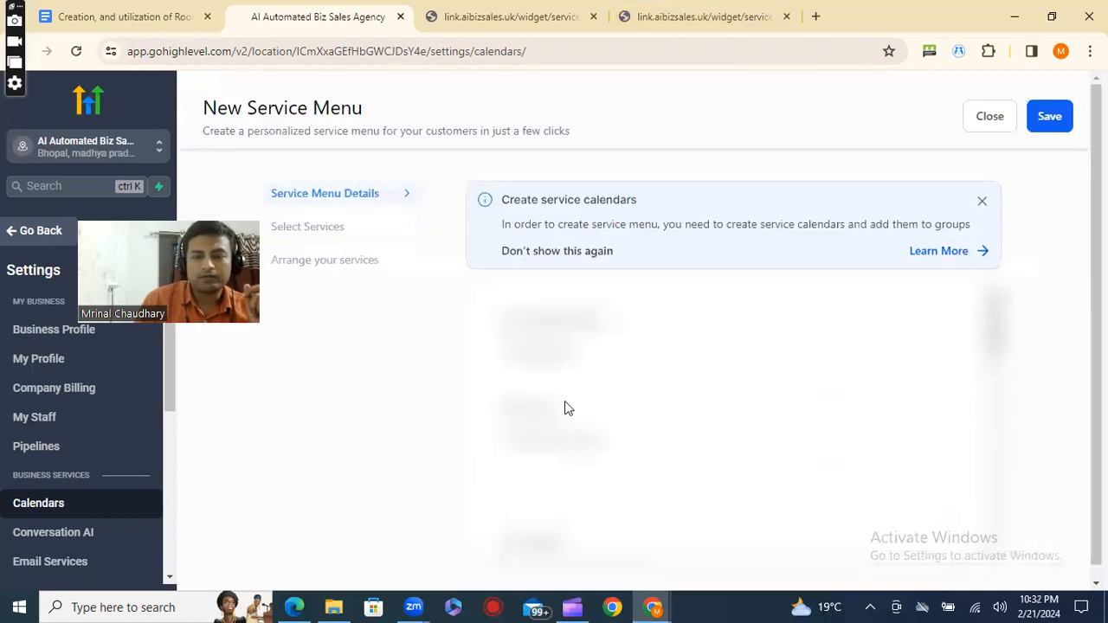
Review the online deliveries menu's detail settings, then view the order of its services.
{"action": "left_click", "coordinate": [681, 341]}
{"action": "scroll", "coordinate": [673, 364], "scroll_direction": "down", "scroll_amount": 4}
{"action": "scroll", "coordinate": [671, 377], "scroll_direction": "down", "scroll_amount": 5}
{"action": "scroll", "coordinate": [667, 375], "scroll_direction": "up", "scroll_amount": 1}
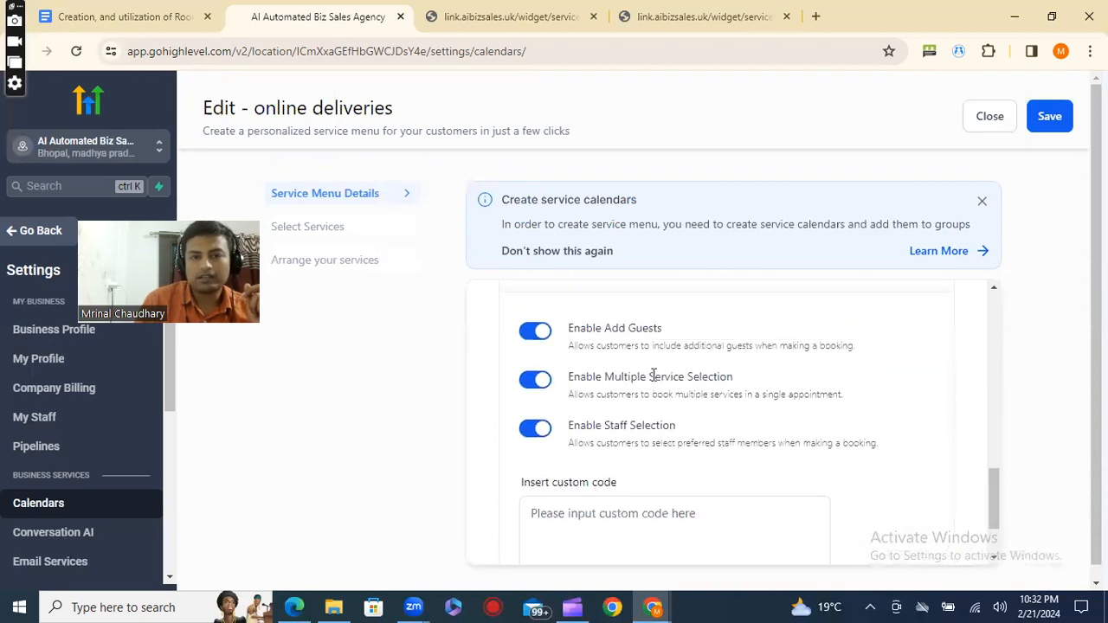
{"action": "scroll", "coordinate": [654, 369], "scroll_direction": "down", "scroll_amount": 2}
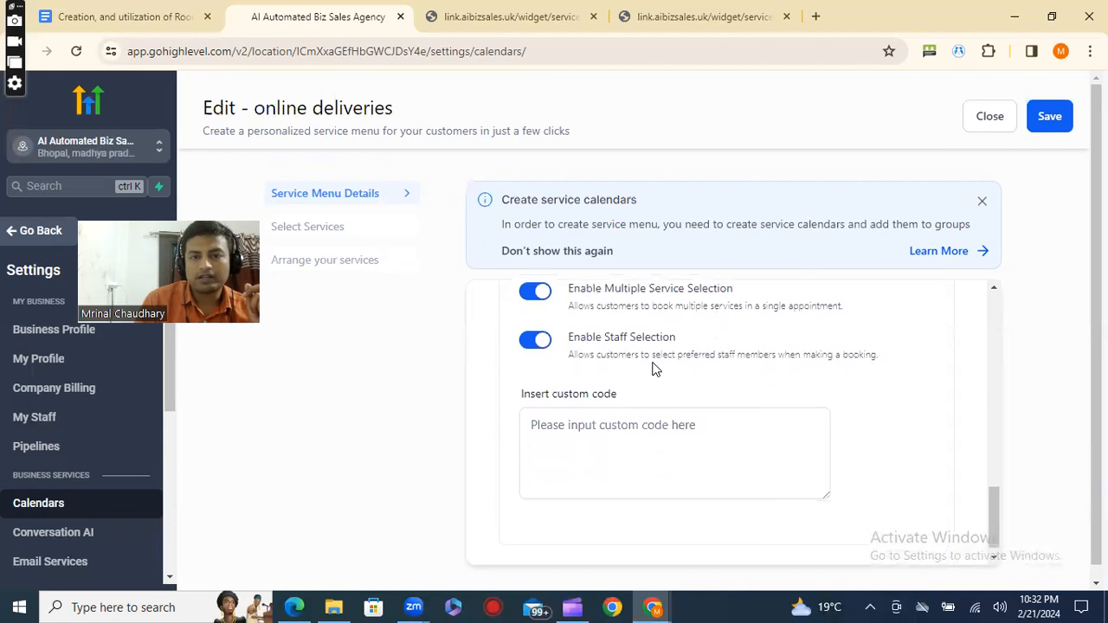
{"action": "left_click", "coordinate": [330, 232]}
{"action": "left_click", "coordinate": [355, 264]}
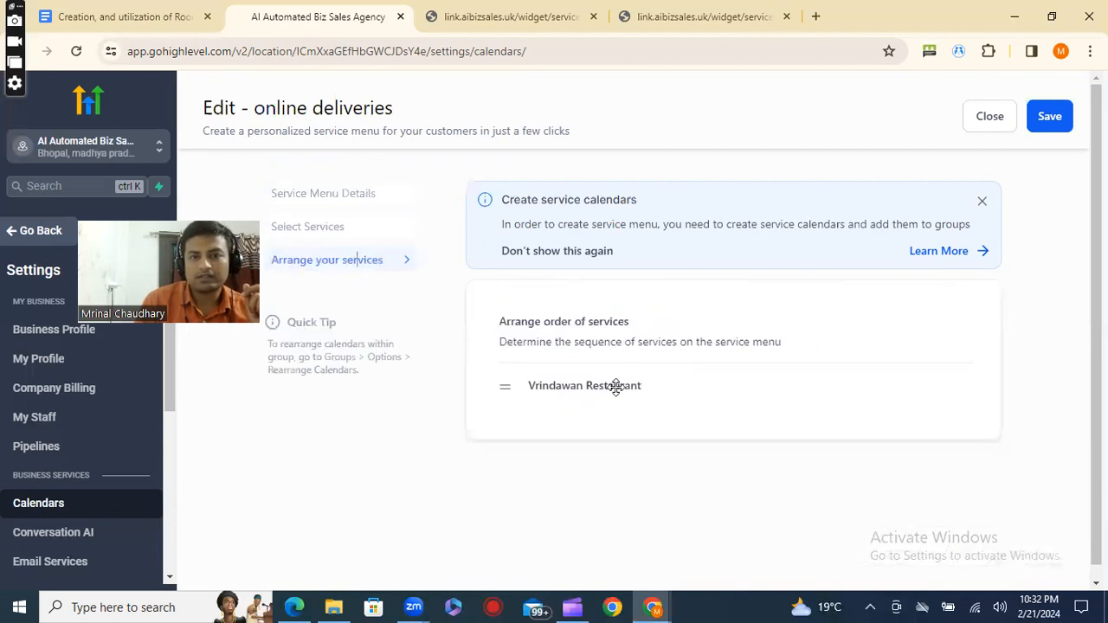
Examine which Vrindawan Restaurant calendars the online deliveries menu includes, then close its editor without changes.
{"action": "left_click", "coordinate": [350, 232]}
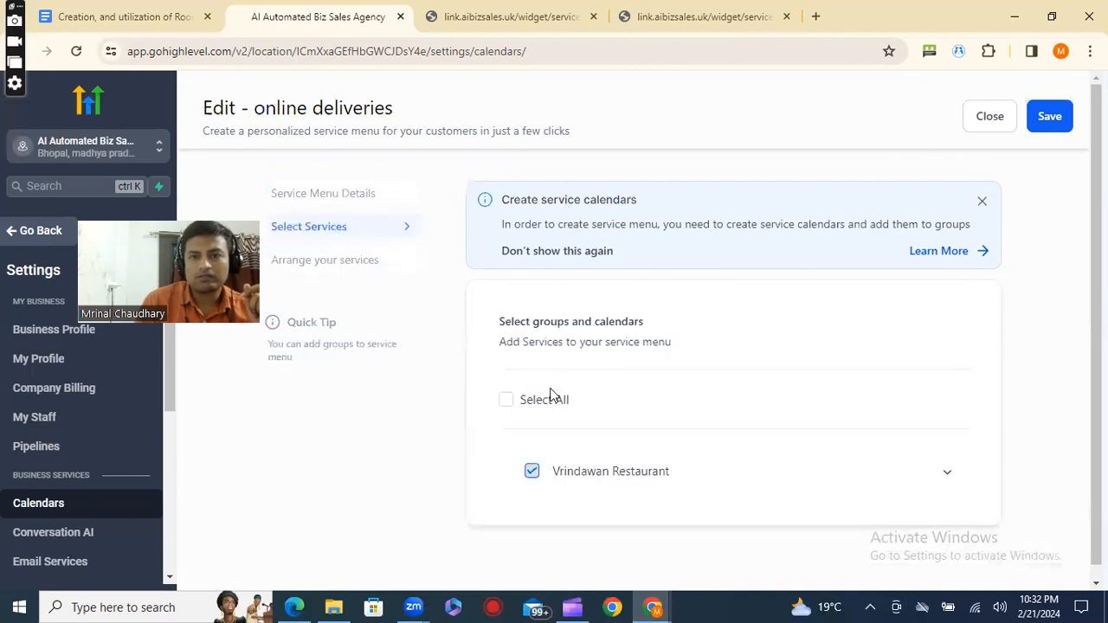
{"action": "left_click", "coordinate": [945, 478]}
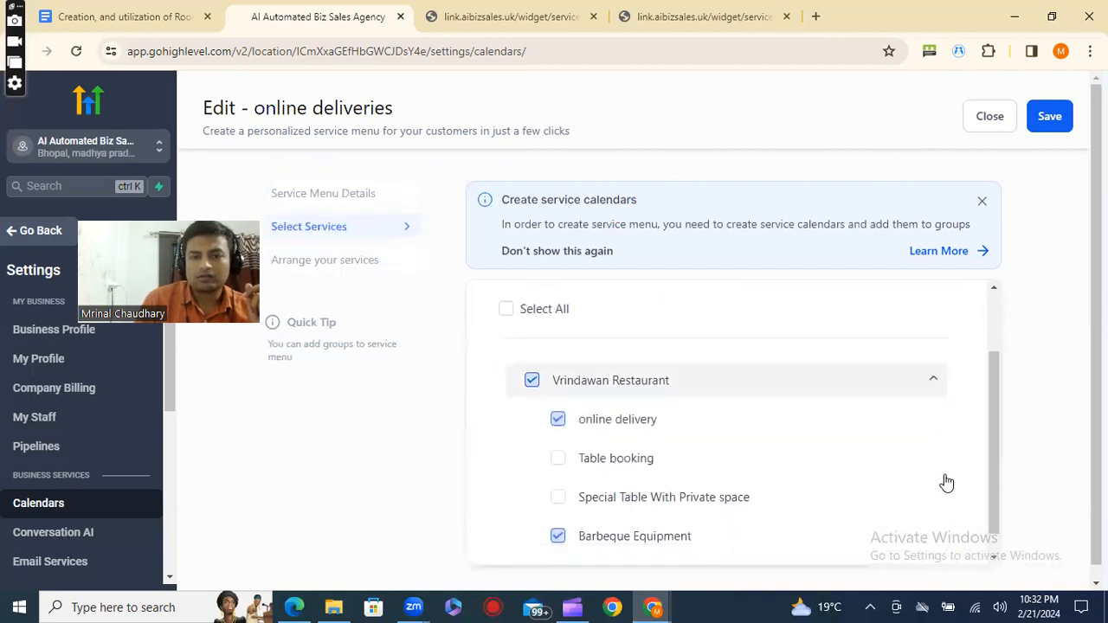
{"action": "scroll", "coordinate": [866, 468], "scroll_direction": "down", "scroll_amount": 1}
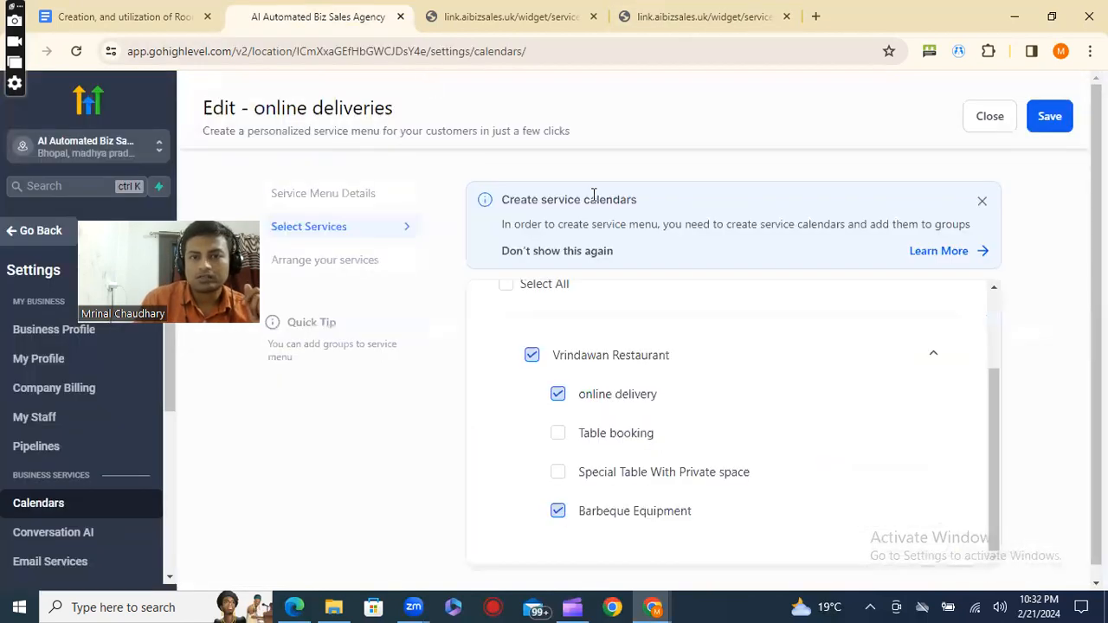
{"action": "scroll", "coordinate": [742, 422], "scroll_direction": "down", "scroll_amount": 1}
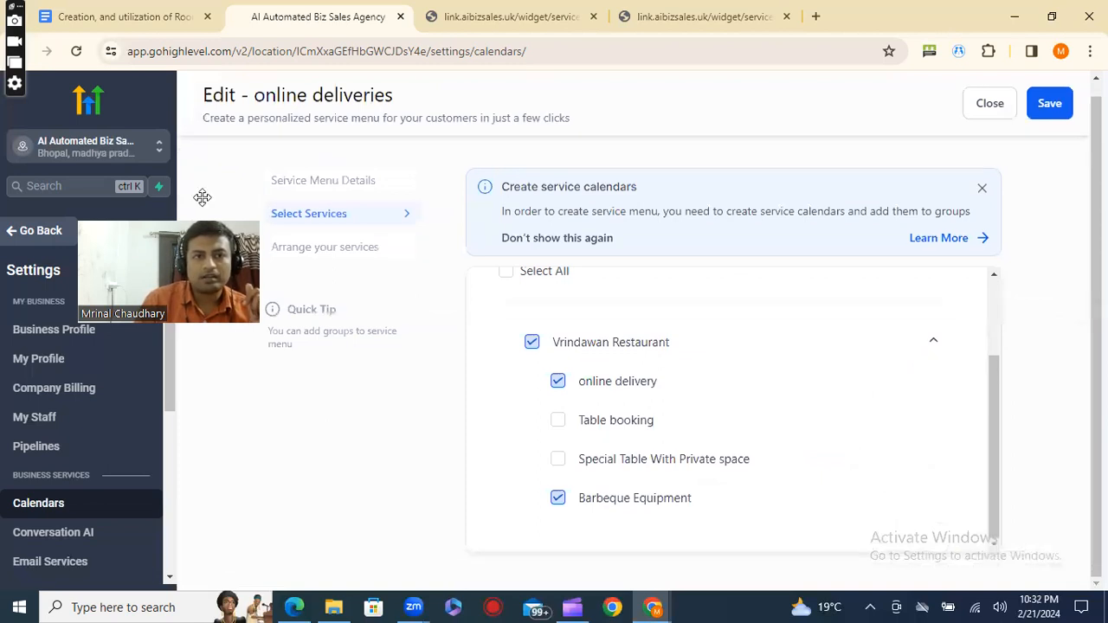
{"action": "left_click", "coordinate": [1015, 104]}
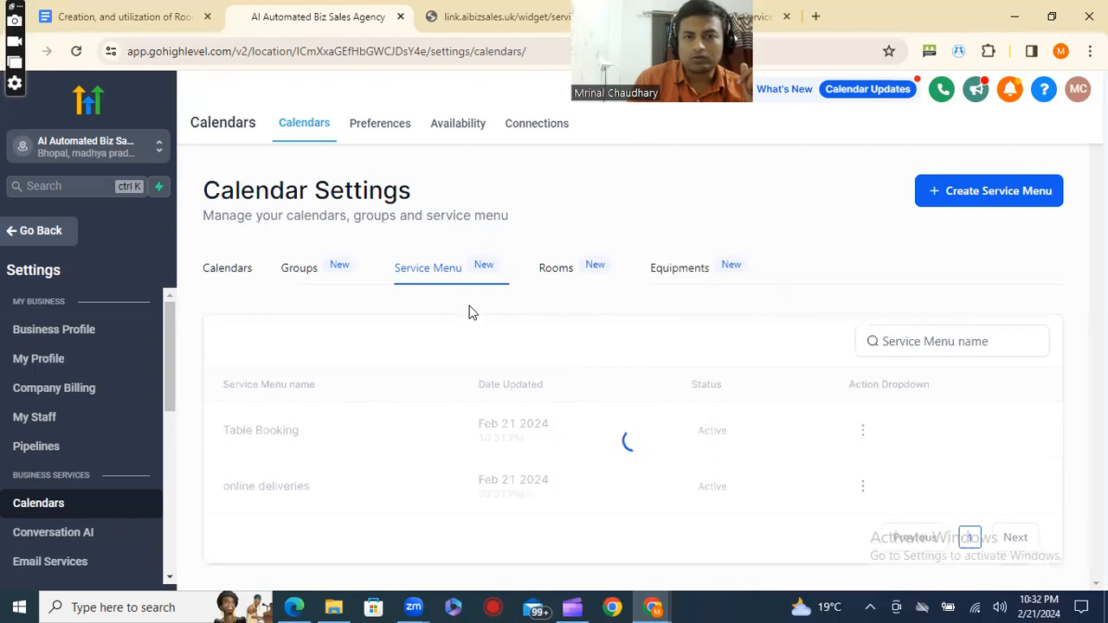
Start a new service menu named "self service" with the description "those who want to cook themselves".
{"action": "left_click", "coordinate": [996, 195]}
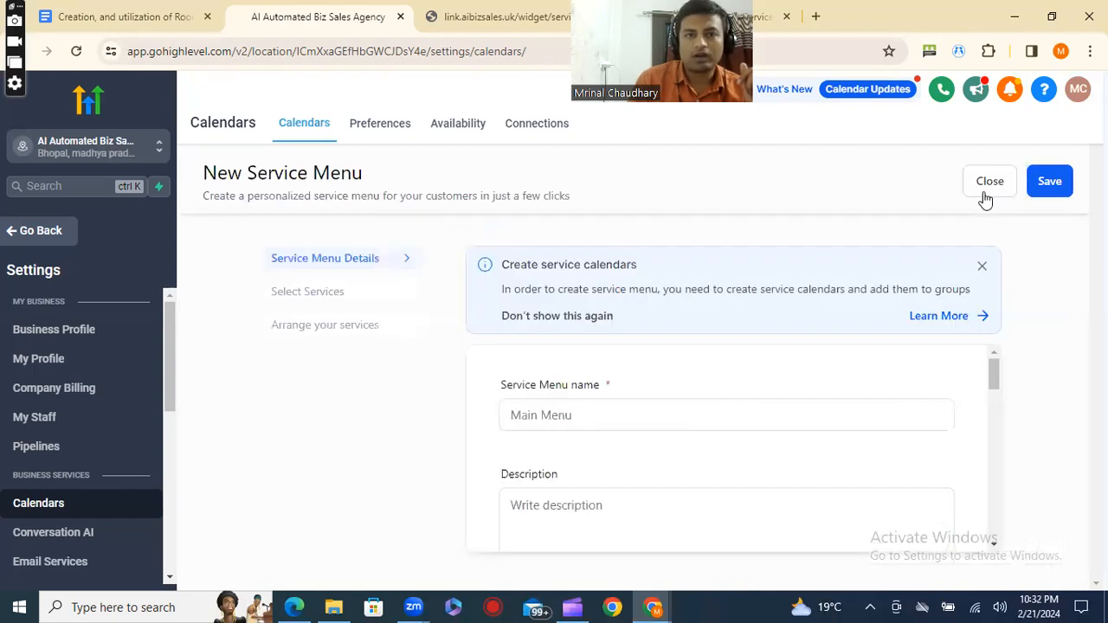
{"action": "left_click", "coordinate": [693, 406]}
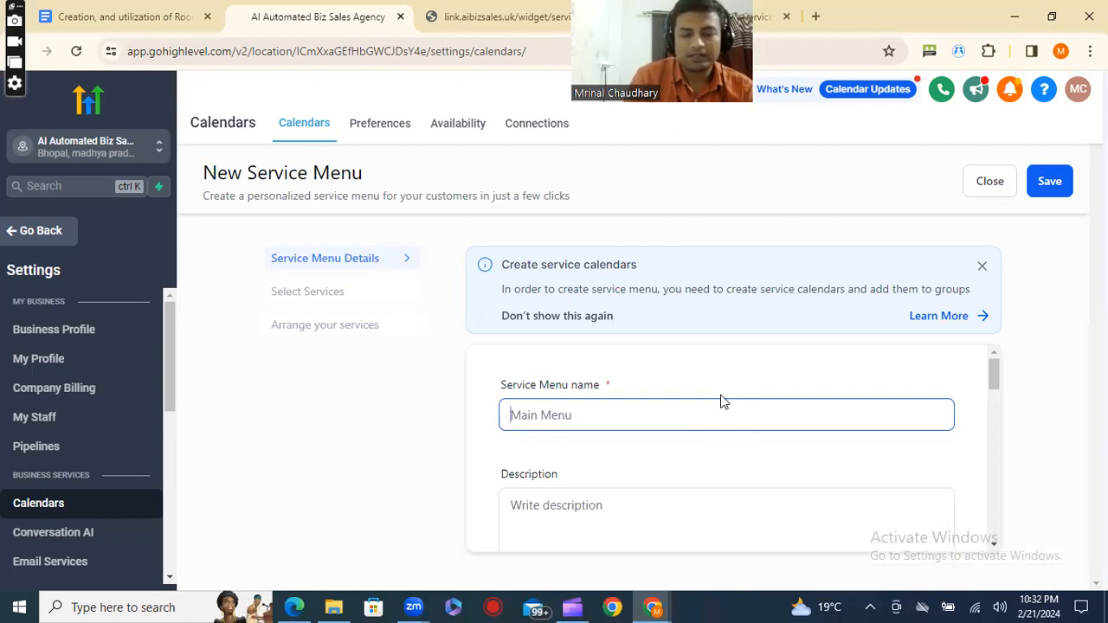
{"action": "type", "text": "S"}
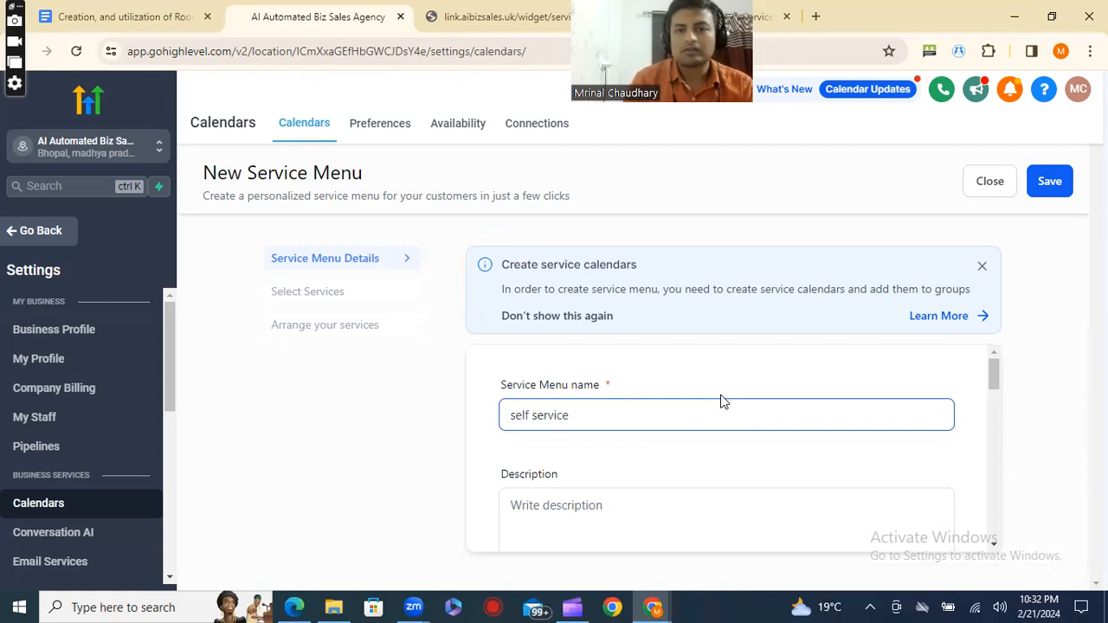
{"action": "scroll", "coordinate": [702, 433], "scroll_direction": "down", "scroll_amount": 2}
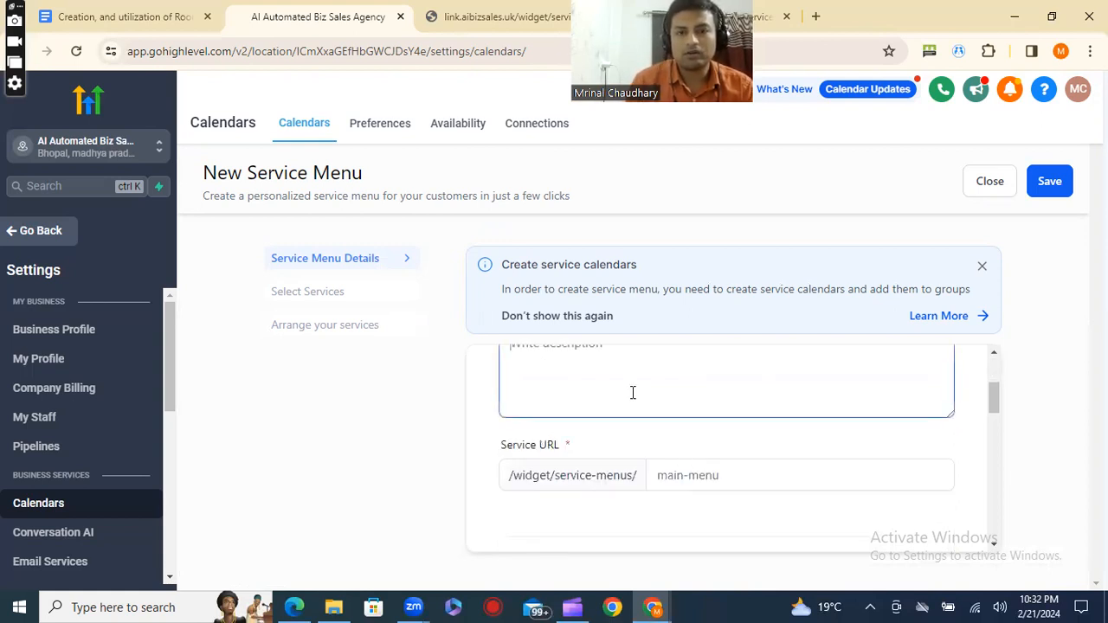
{"action": "type", "text": "those who want to cook themselves"}
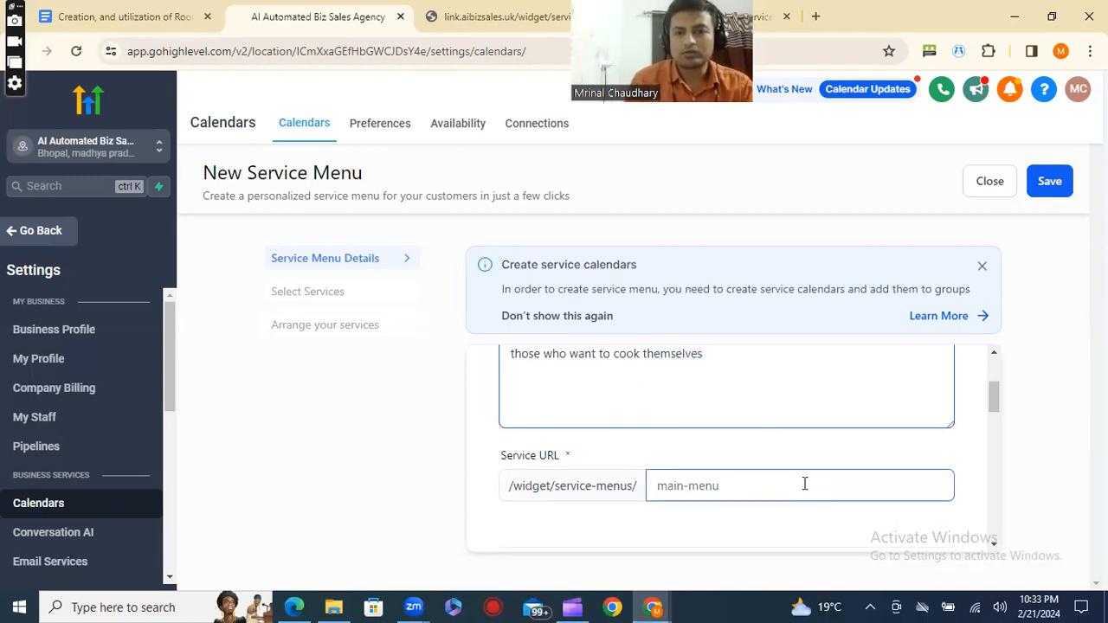
Copy the menu's name into its service URL and remove the space so the slug reads "selfservice".
{"action": "left_click", "coordinate": [804, 484]}
{"action": "scroll", "coordinate": [804, 484], "scroll_direction": "down", "scroll_amount": 1}
{"action": "scroll", "coordinate": [798, 477], "scroll_direction": "up", "scroll_amount": 3}
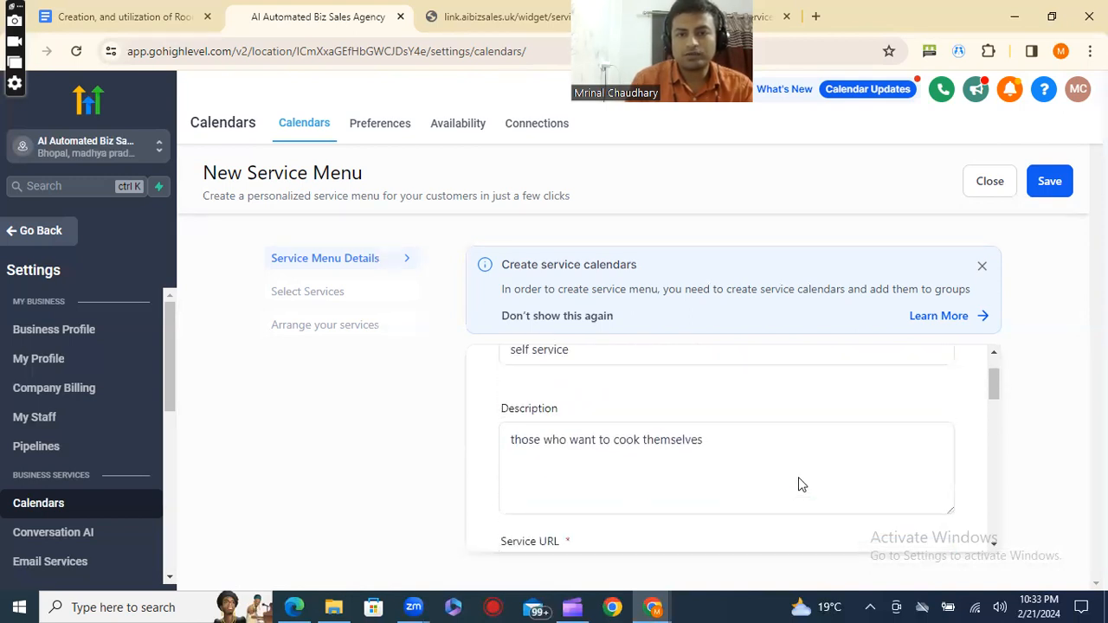
{"action": "left_click_drag", "start_coordinate": [596, 419], "coordinate": [513, 403]}
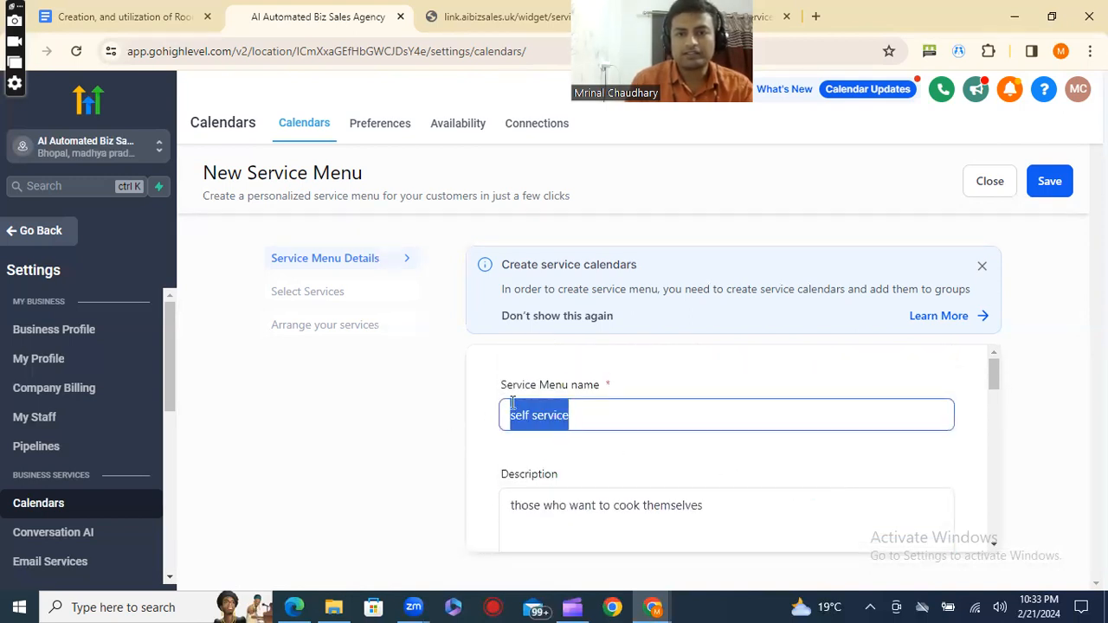
{"action": "right_click", "coordinate": [515, 404]}
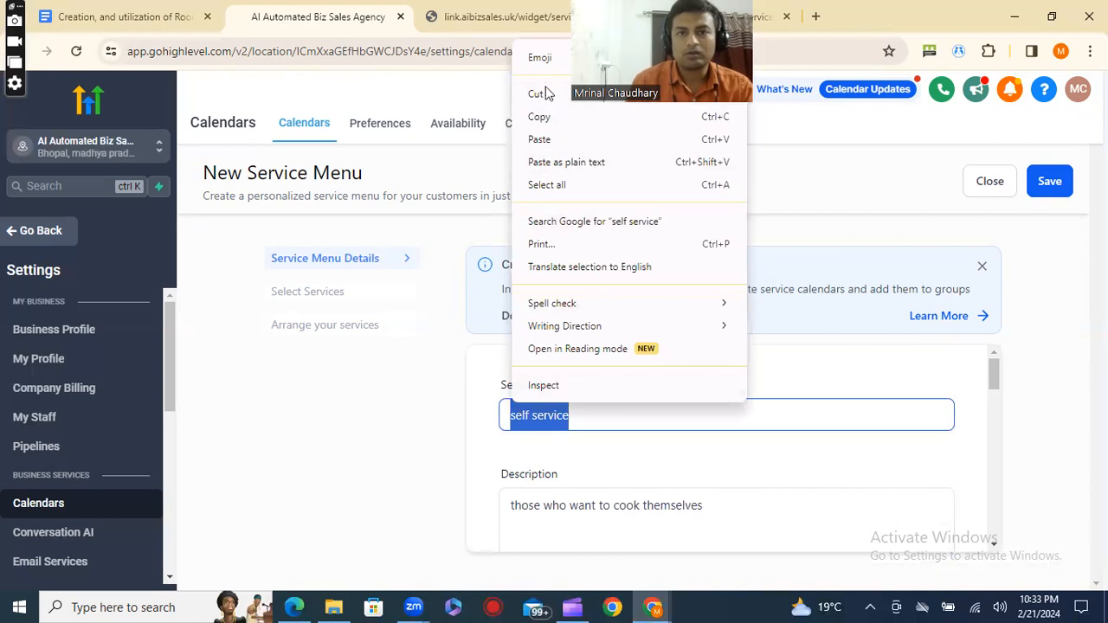
{"action": "left_click", "coordinate": [545, 118]}
{"action": "scroll", "coordinate": [693, 381], "scroll_direction": "down", "scroll_amount": 3}
{"action": "left_click", "coordinate": [704, 398]}
{"action": "key", "text": "ctrl+v"}
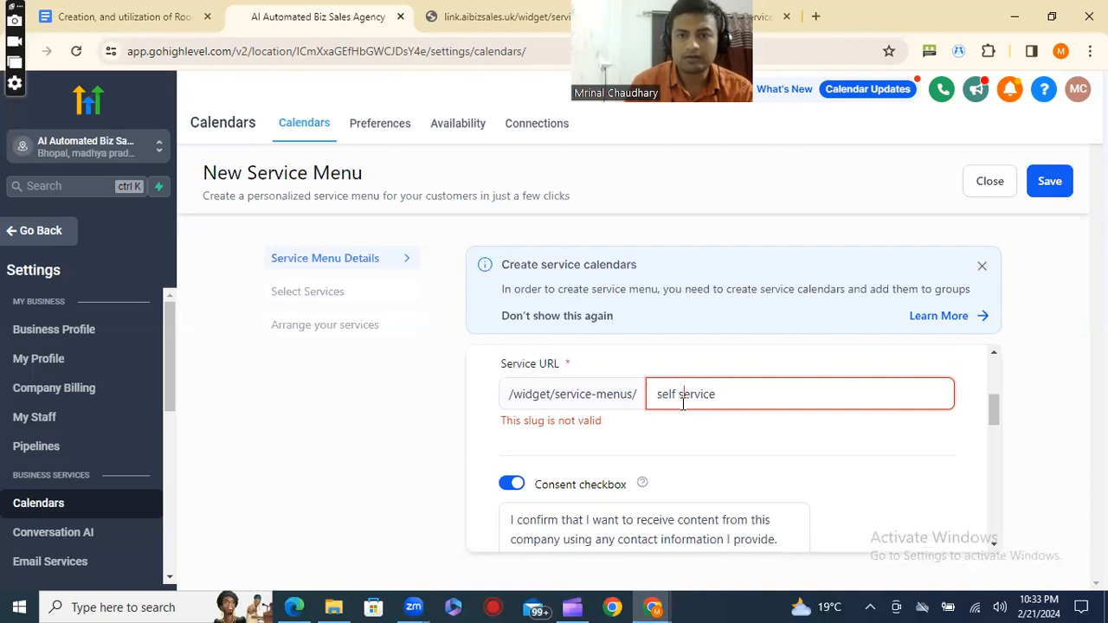
{"action": "key", "text": "BackSpace"}
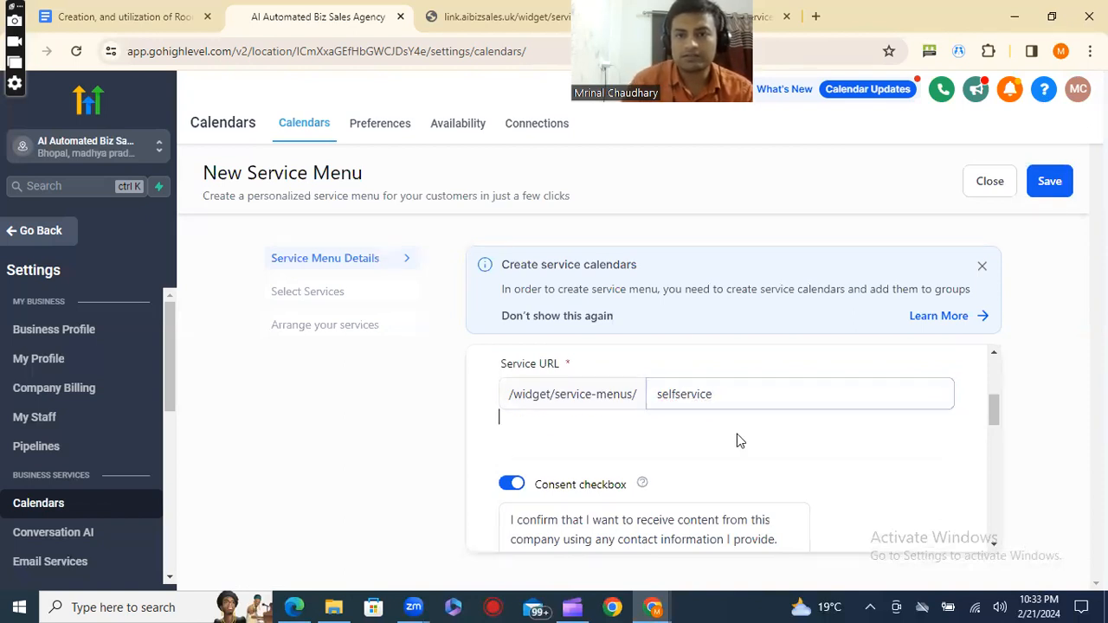
Review the remaining settings of the new menu, keep their defaults and save the menu details.
{"action": "scroll", "coordinate": [737, 434], "scroll_direction": "down", "scroll_amount": 1}
{"action": "scroll", "coordinate": [737, 458], "scroll_direction": "down", "scroll_amount": 2}
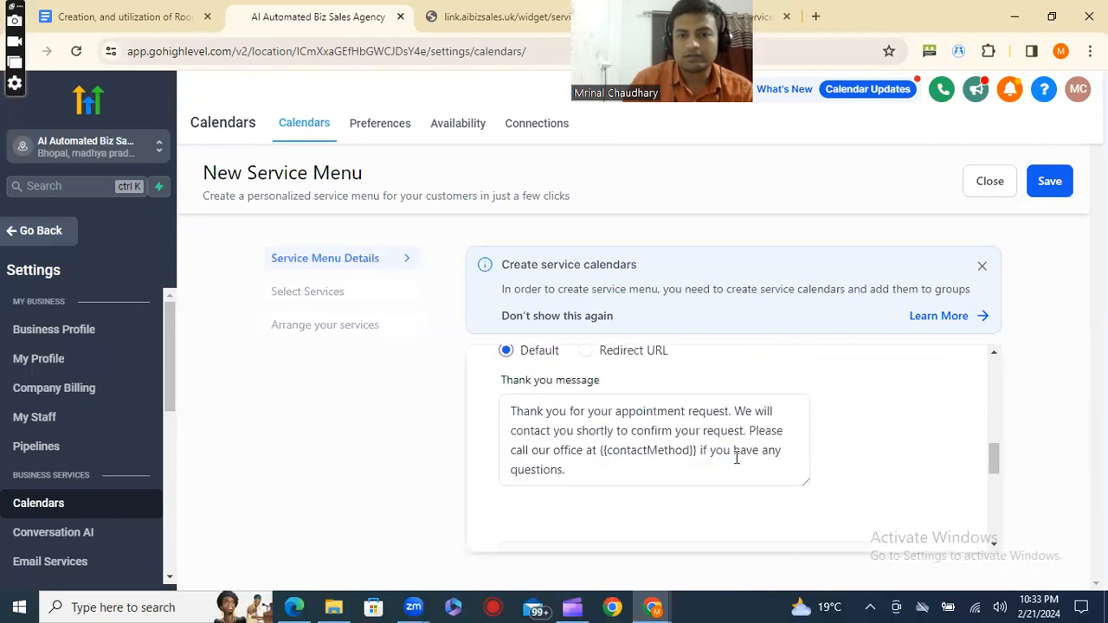
{"action": "scroll", "coordinate": [737, 458], "scroll_direction": "down", "scroll_amount": 5}
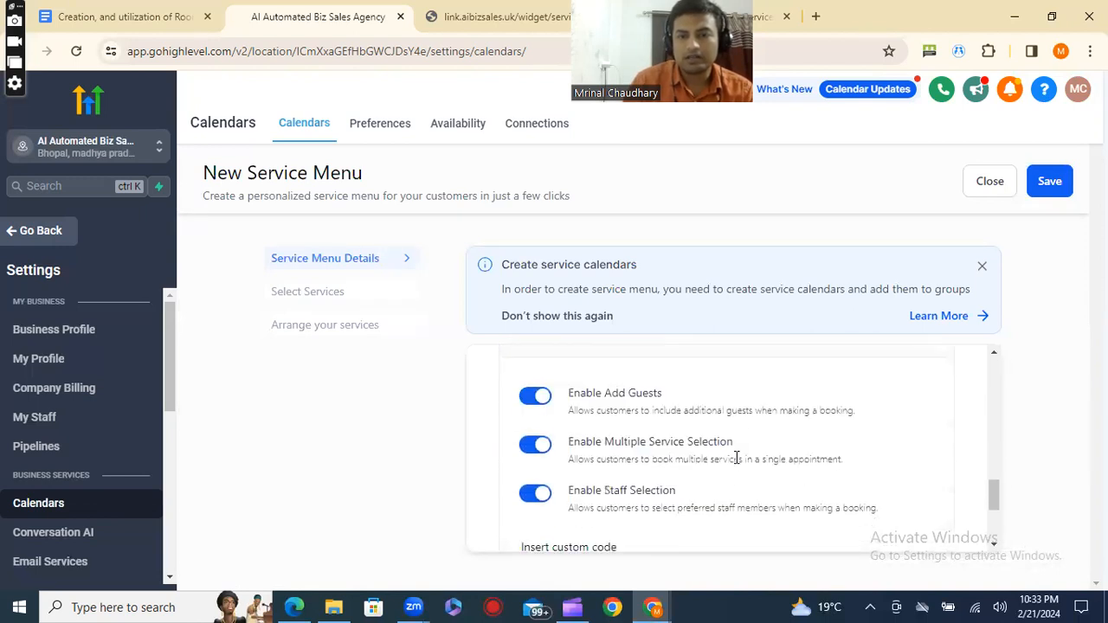
{"action": "scroll", "coordinate": [611, 472], "scroll_direction": "down", "scroll_amount": 2}
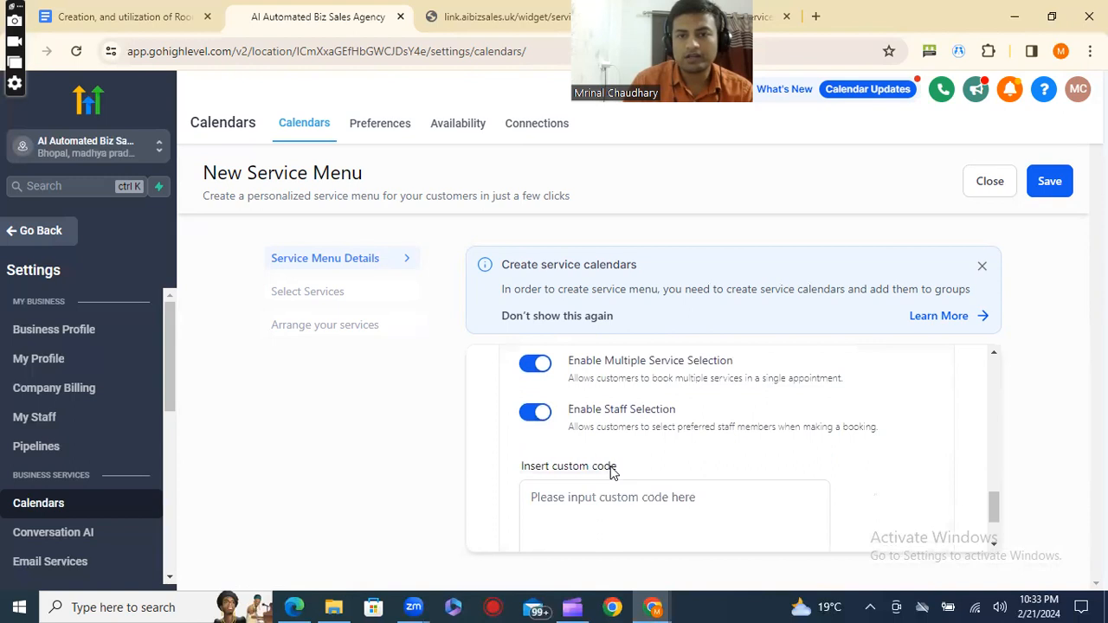
{"action": "scroll", "coordinate": [611, 472], "scroll_direction": "down", "scroll_amount": 1}
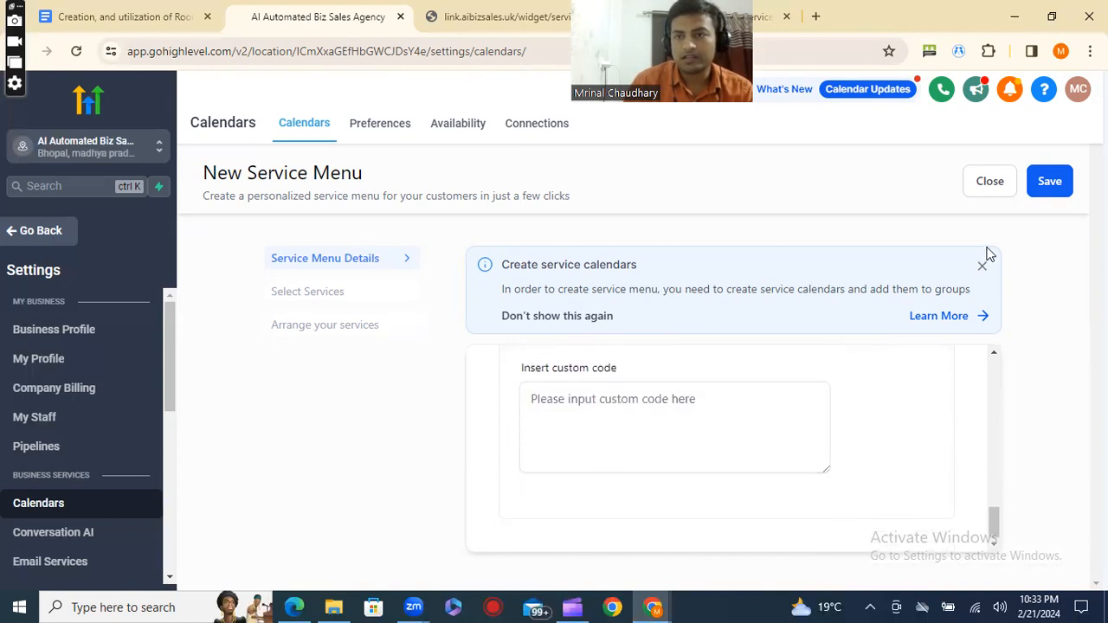
{"action": "left_click", "coordinate": [1056, 173]}
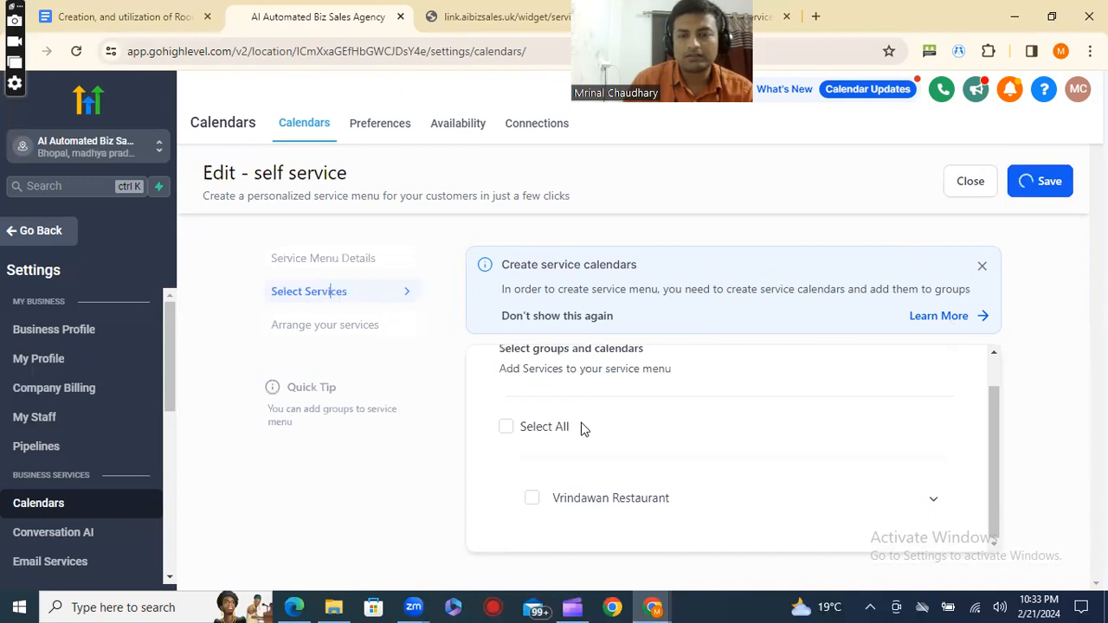
Include only Barbeque Equipment from the Vrindawan Restaurant group, check the service order and save the self service menu.
{"action": "left_click", "coordinate": [929, 496]}
{"action": "scroll", "coordinate": [875, 491], "scroll_direction": "down", "scroll_amount": 2}
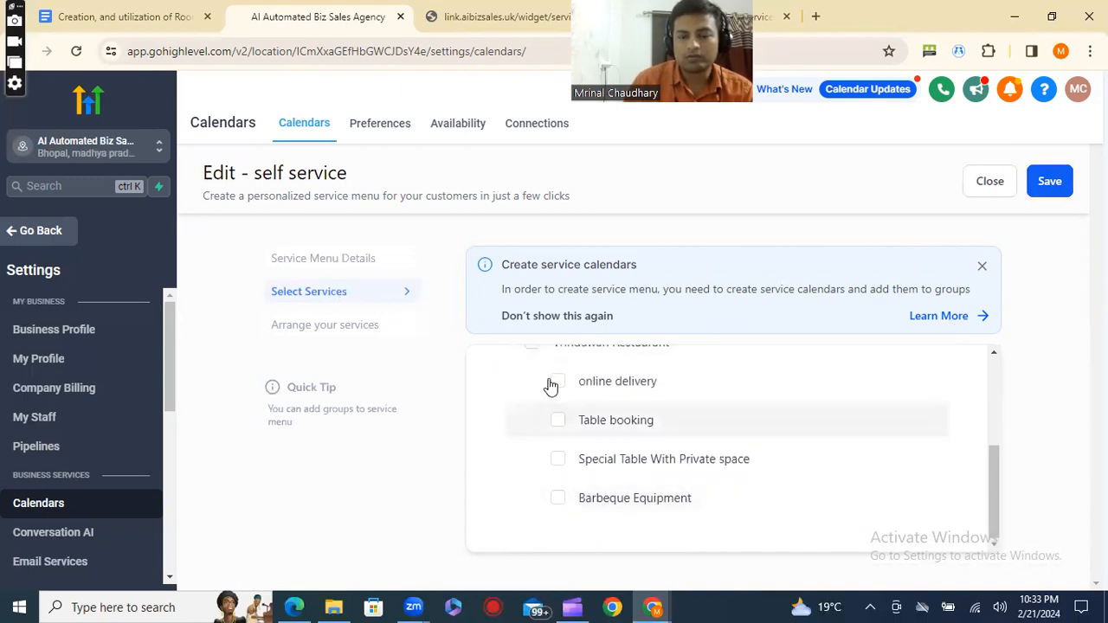
{"action": "left_click", "coordinate": [558, 500]}
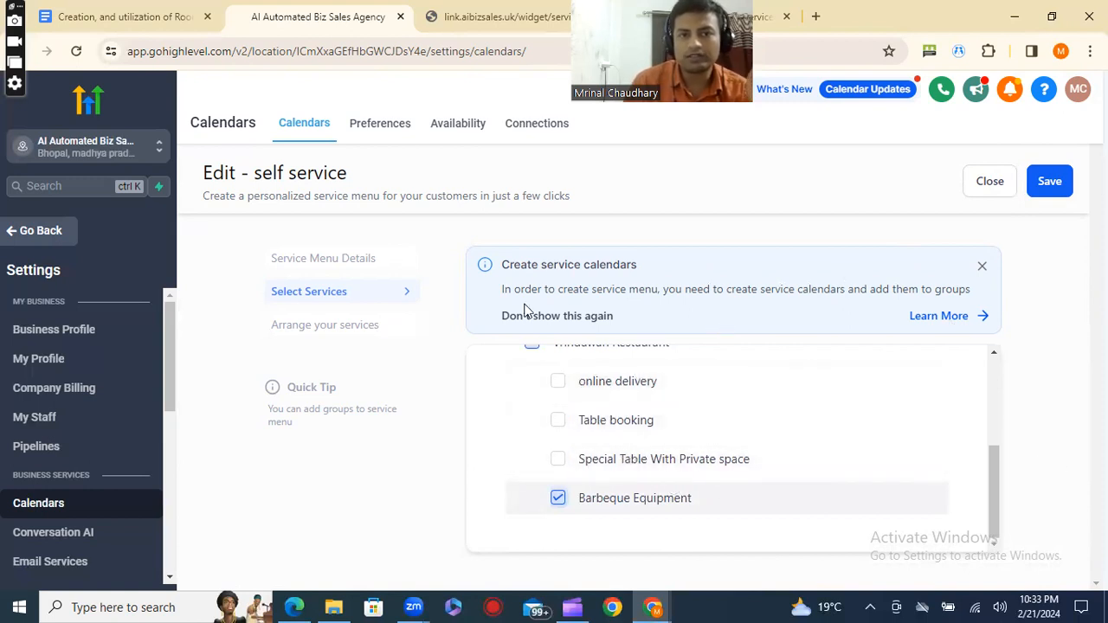
{"action": "left_click", "coordinate": [350, 325]}
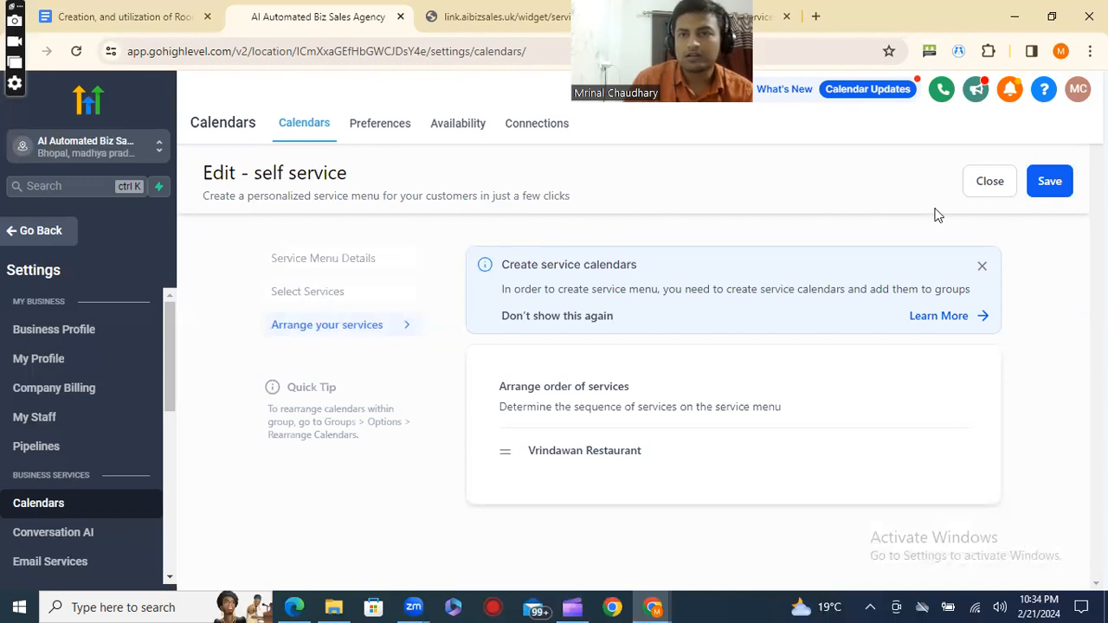
{"action": "left_click", "coordinate": [1050, 189]}
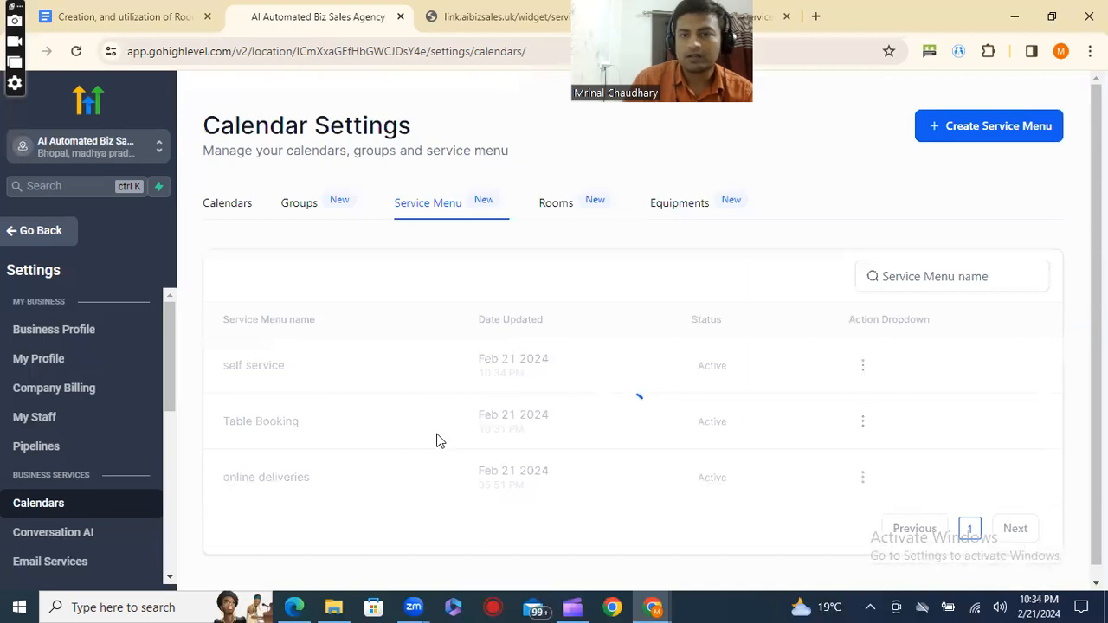
Copy the permanent link of the self service menu and open its booking page in a new browser tab.
{"action": "left_click", "coordinate": [863, 367]}
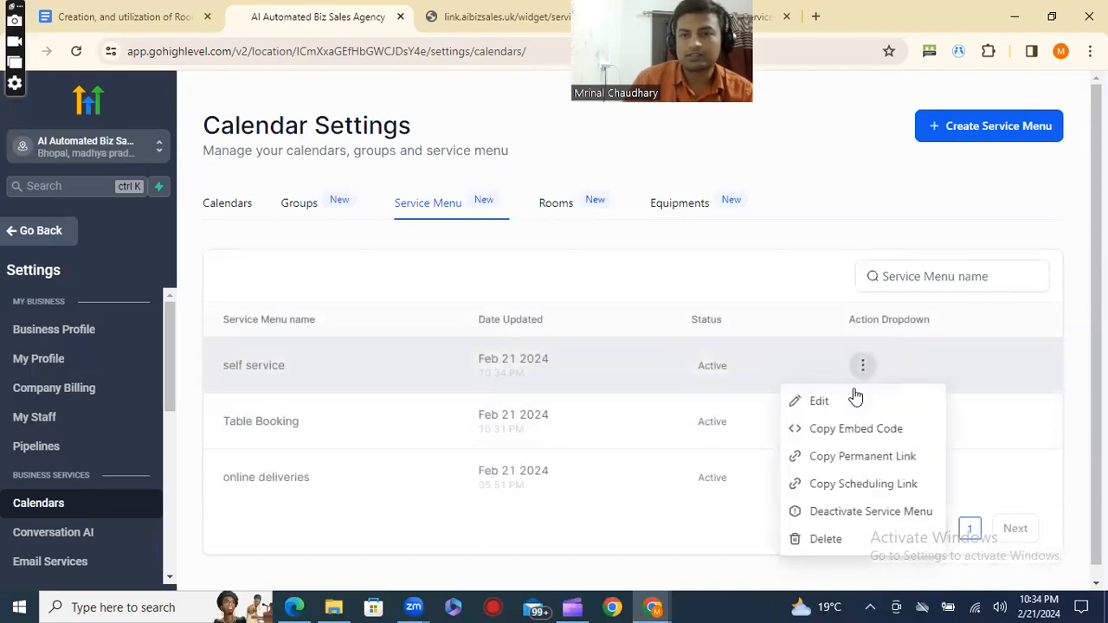
{"action": "left_click", "coordinate": [871, 459]}
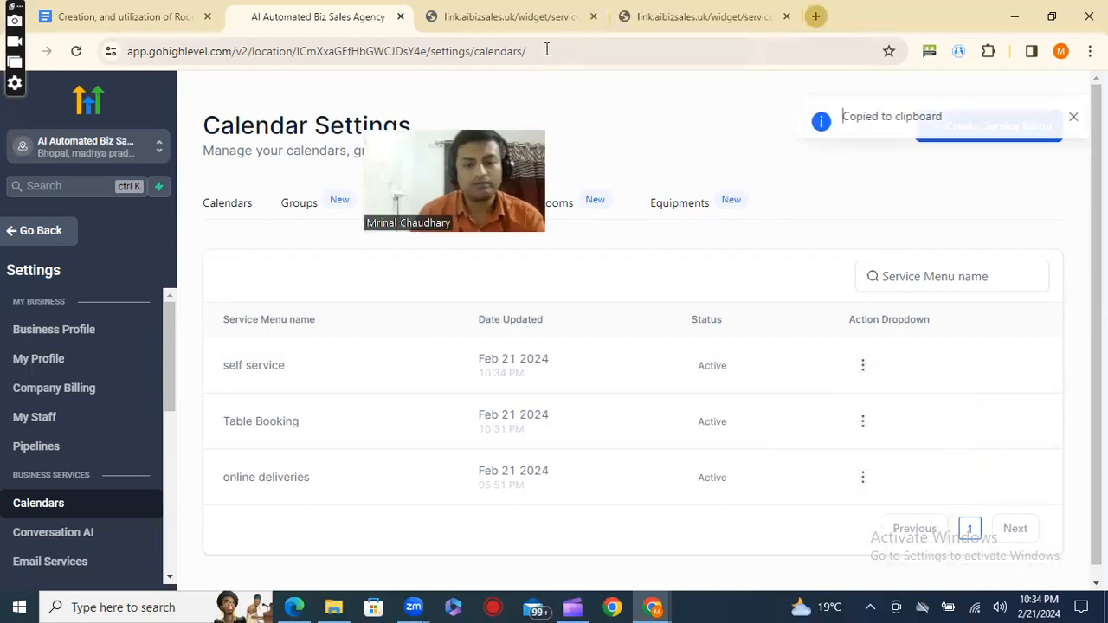
{"action": "key", "text": "ctrl+t"}
{"action": "key", "text": "ctrl+v"}
{"action": "key", "text": "Return"}
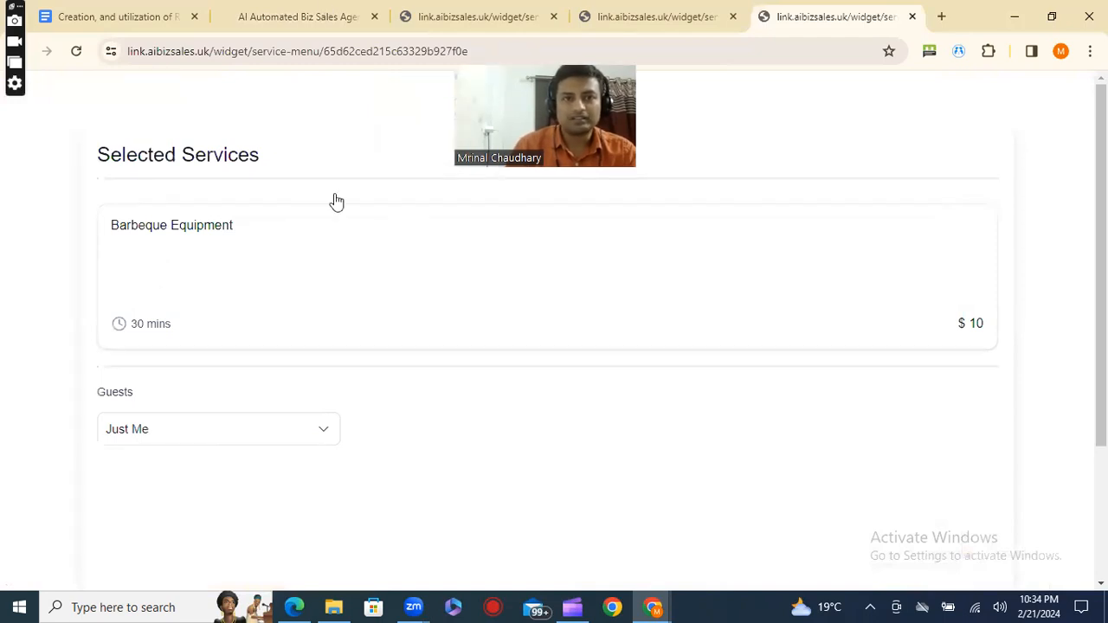
Return to the calendar settings and open the Table booking calendar for editing.
{"action": "key", "text": "ctrl+2"}
{"action": "left_click", "coordinate": [238, 209]}
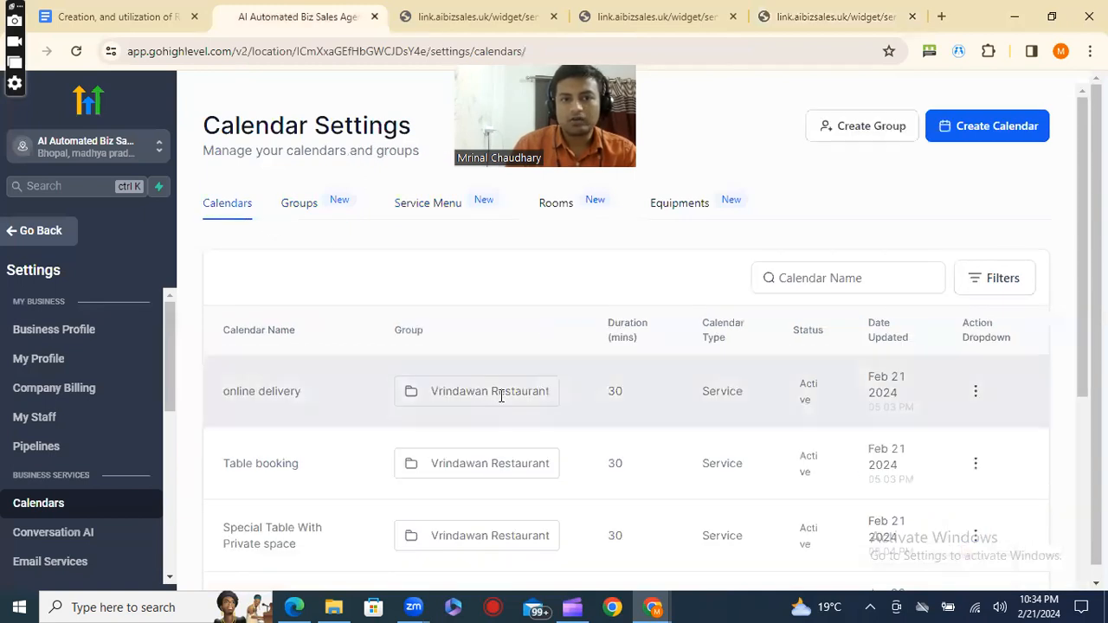
{"action": "scroll", "coordinate": [502, 394], "scroll_direction": "down", "scroll_amount": 1}
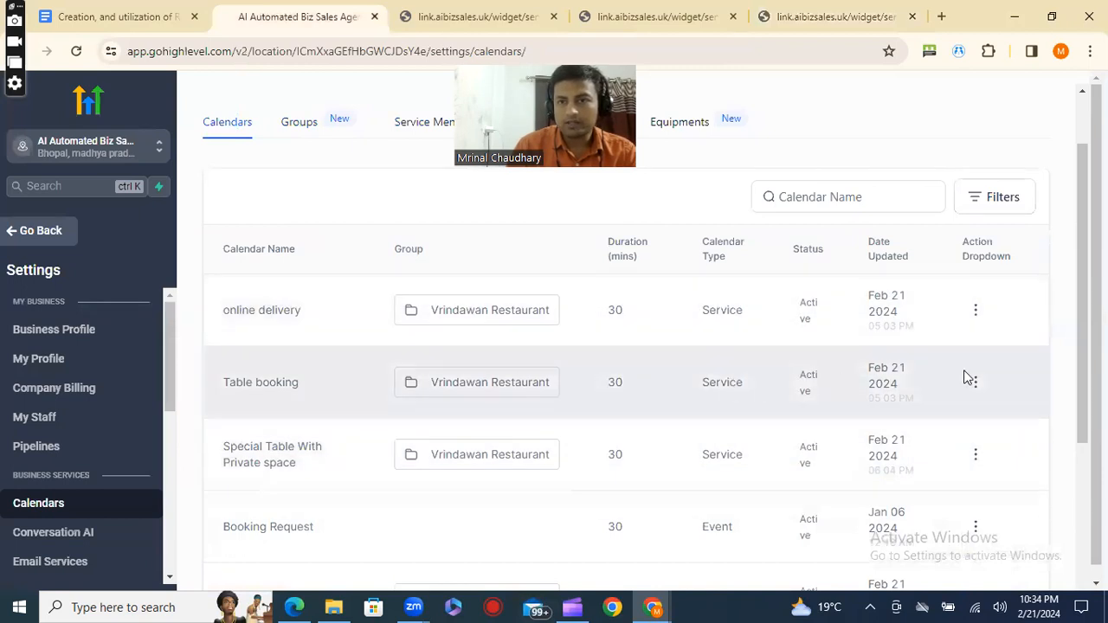
{"action": "left_click", "coordinate": [975, 382]}
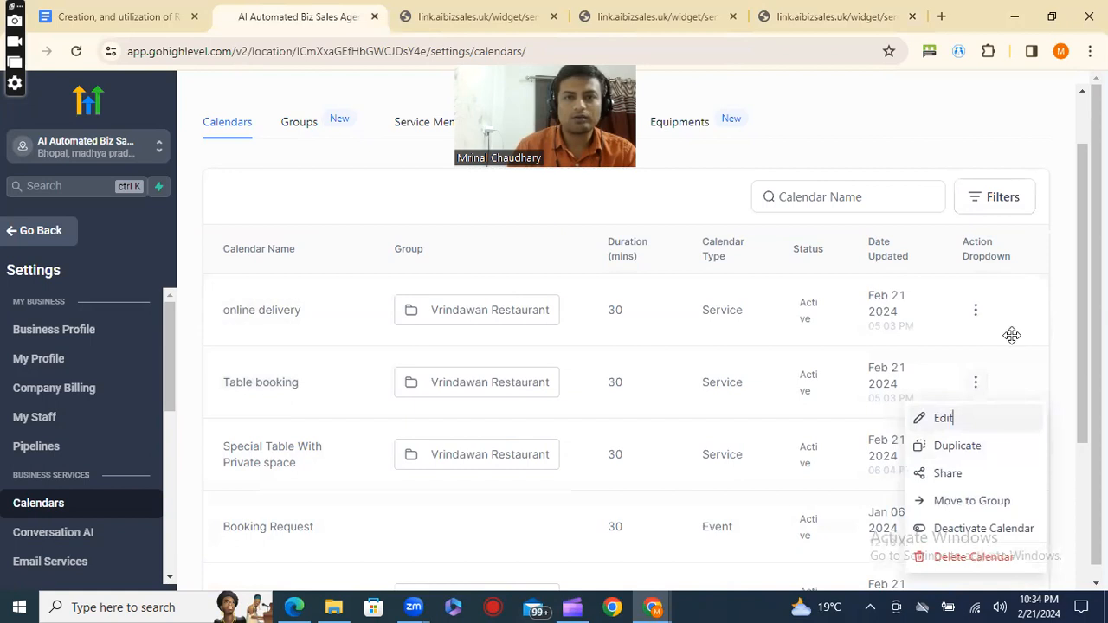
{"action": "left_click", "coordinate": [948, 418]}
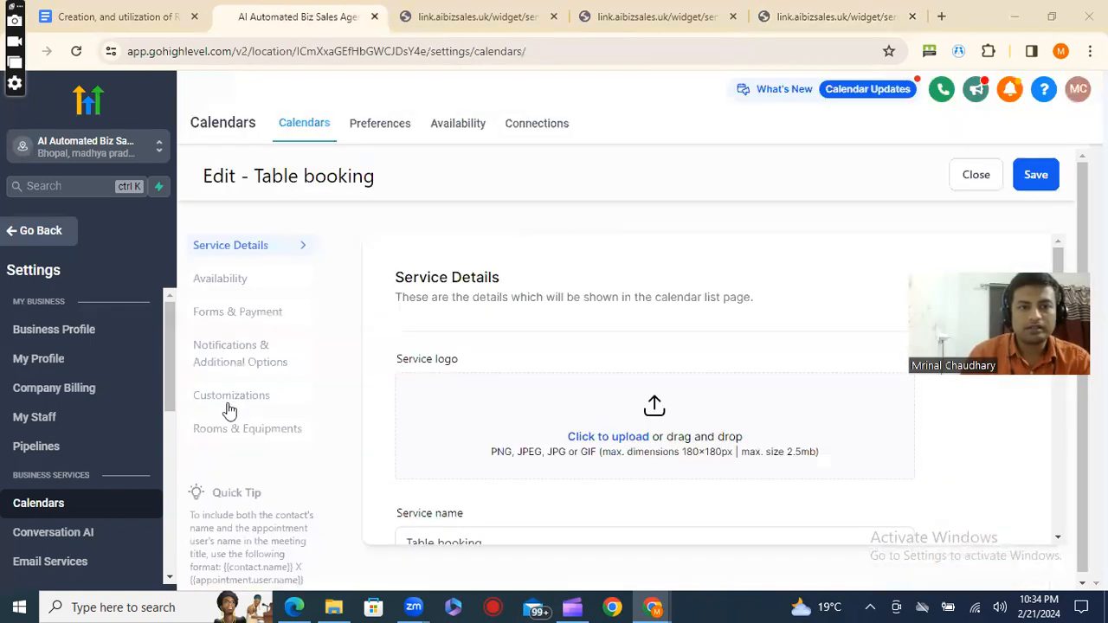
Review the Customizations of the Table booking calendar, from the service cover image and widget colours to the custom code.
{"action": "left_click", "coordinate": [230, 397]}
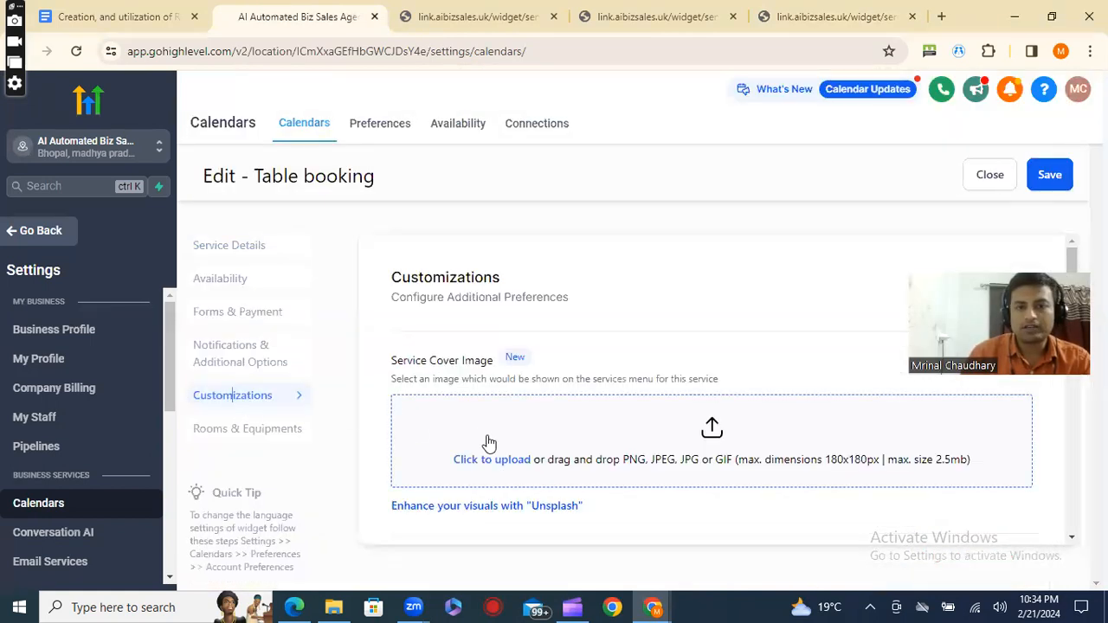
{"action": "scroll", "coordinate": [490, 439], "scroll_direction": "down", "scroll_amount": 5}
{"action": "scroll", "coordinate": [467, 407], "scroll_direction": "up", "scroll_amount": 3}
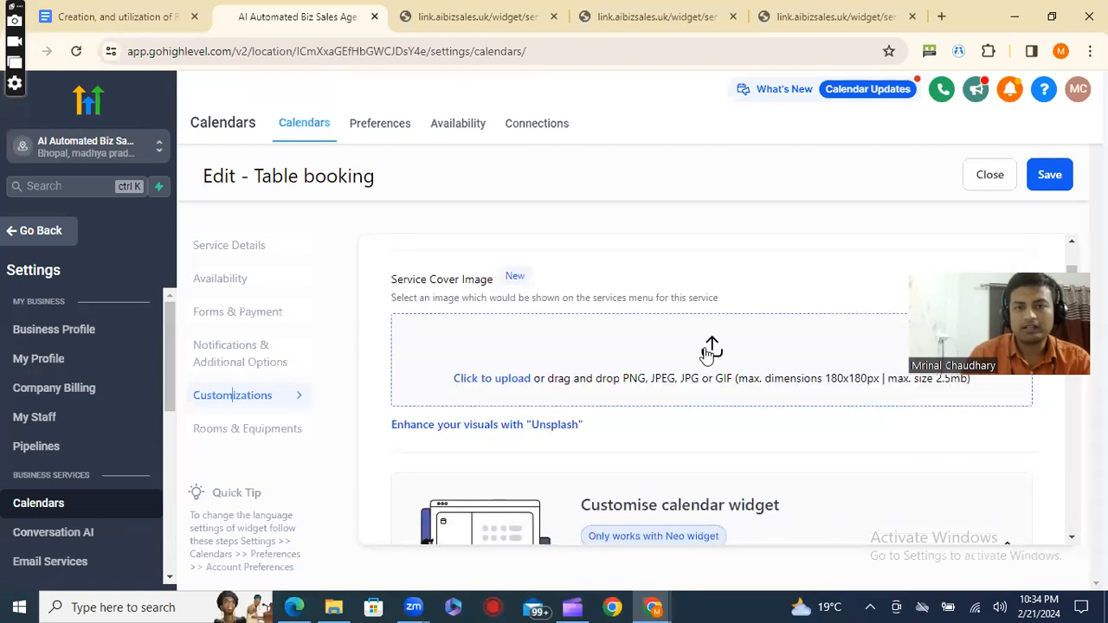
{"action": "scroll", "coordinate": [715, 374], "scroll_direction": "down", "scroll_amount": 2}
{"action": "scroll", "coordinate": [718, 374], "scroll_direction": "up", "scroll_amount": 2}
{"action": "scroll", "coordinate": [783, 416], "scroll_direction": "down", "scroll_amount": 5}
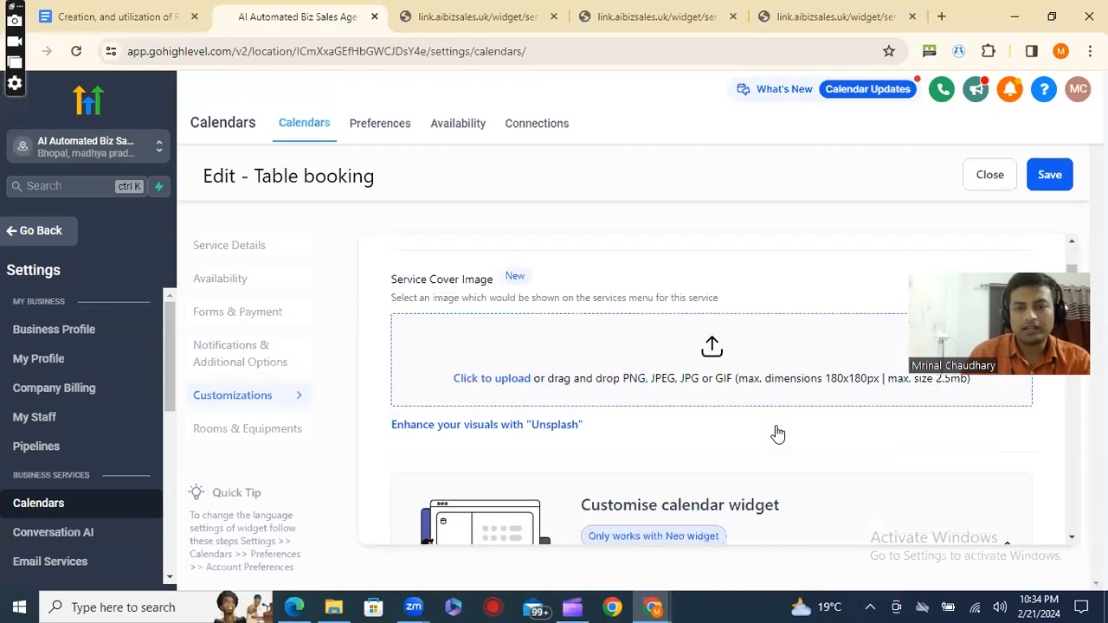
{"action": "scroll", "coordinate": [772, 435], "scroll_direction": "down", "scroll_amount": 2}
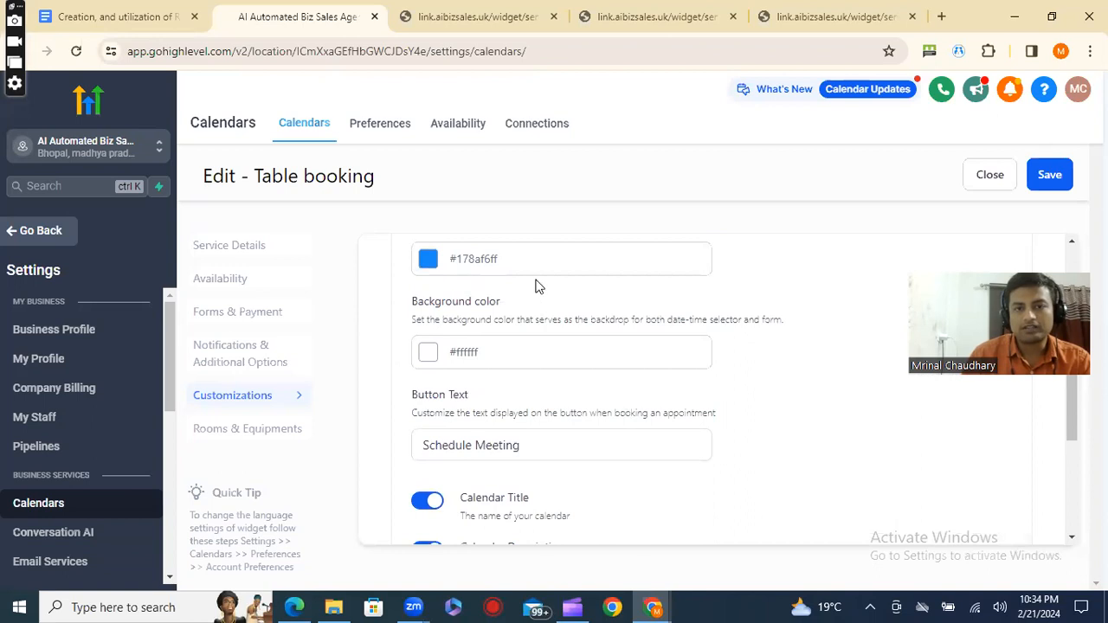
{"action": "scroll", "coordinate": [534, 375], "scroll_direction": "down", "scroll_amount": 5}
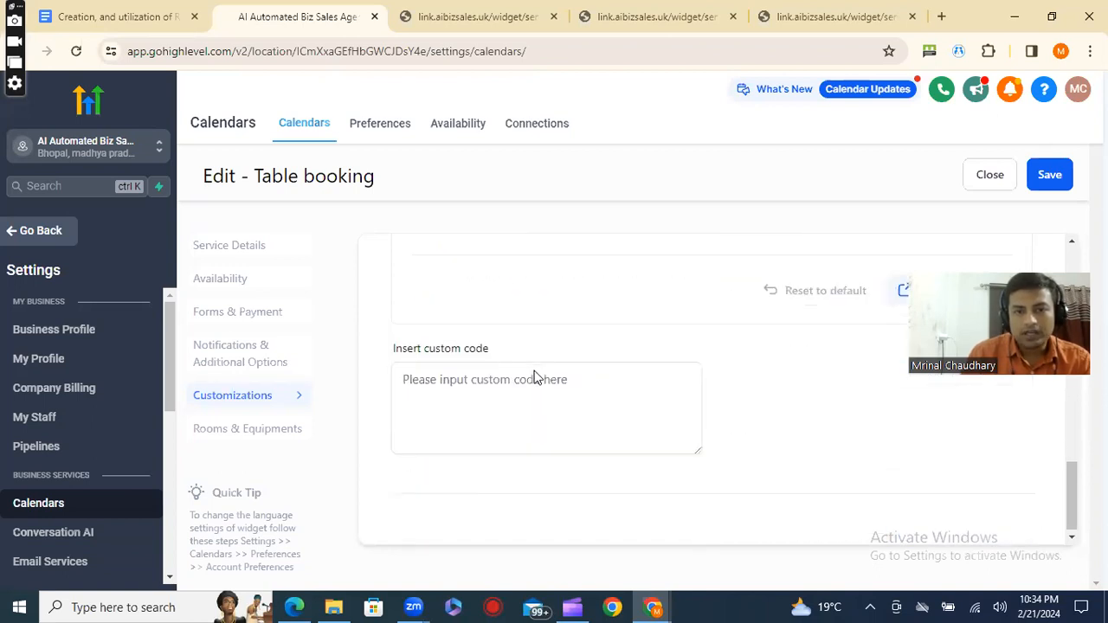
Review the calendar's linked rooms and equipment, switching the equipment to Fry pan and back to Barbeque Equipment.
{"action": "left_click", "coordinate": [234, 429]}
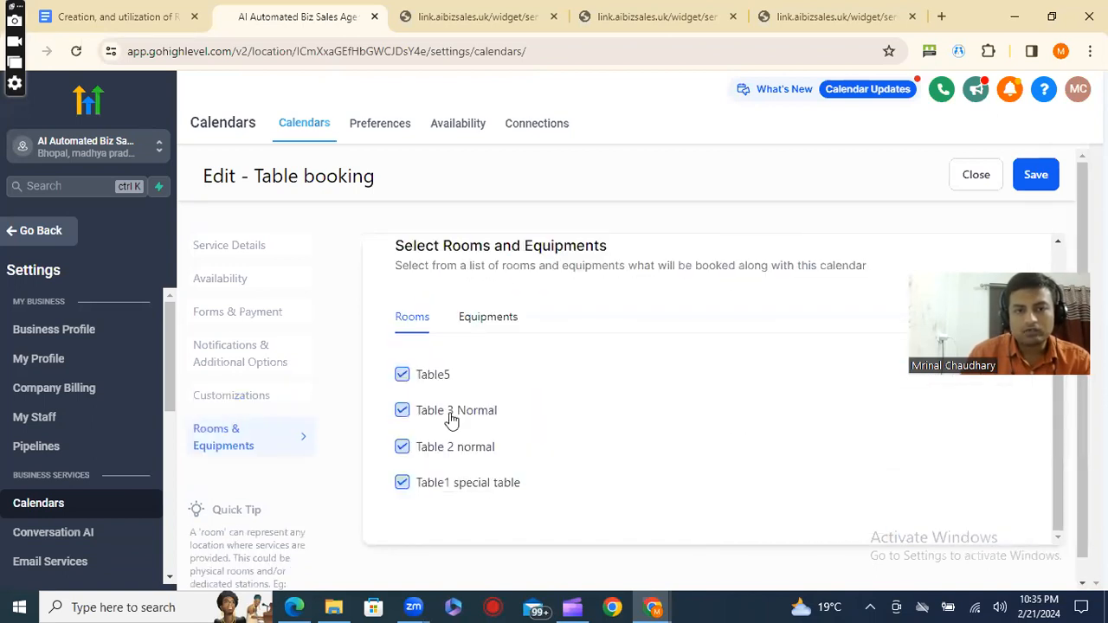
{"action": "left_click", "coordinate": [472, 320]}
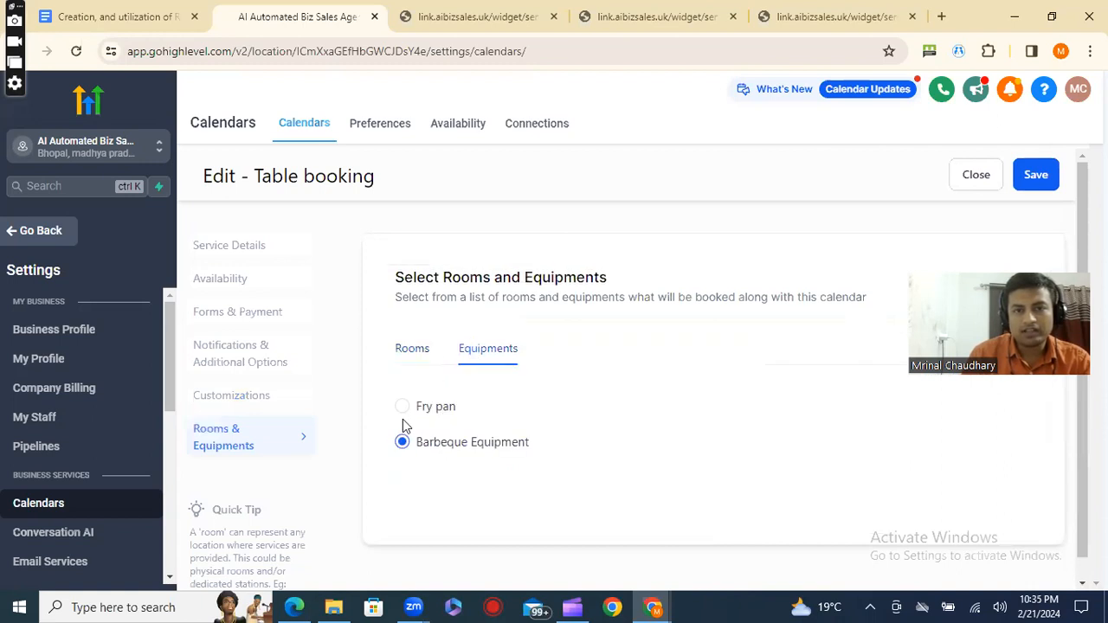
{"action": "left_click", "coordinate": [402, 409]}
{"action": "left_click", "coordinate": [402, 443]}
{"action": "left_click", "coordinate": [409, 351]}
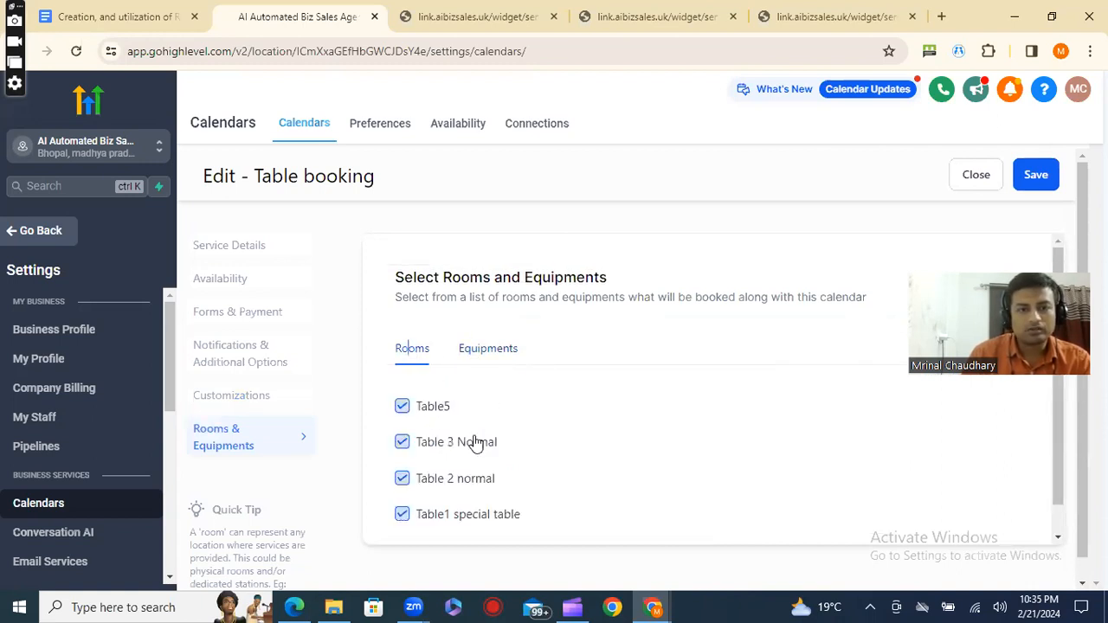
Set the calendar's notification recipients to Contact and Assigned staff without Additional emails, and review the cancellation and reschedule options.
{"action": "left_click", "coordinate": [251, 397]}
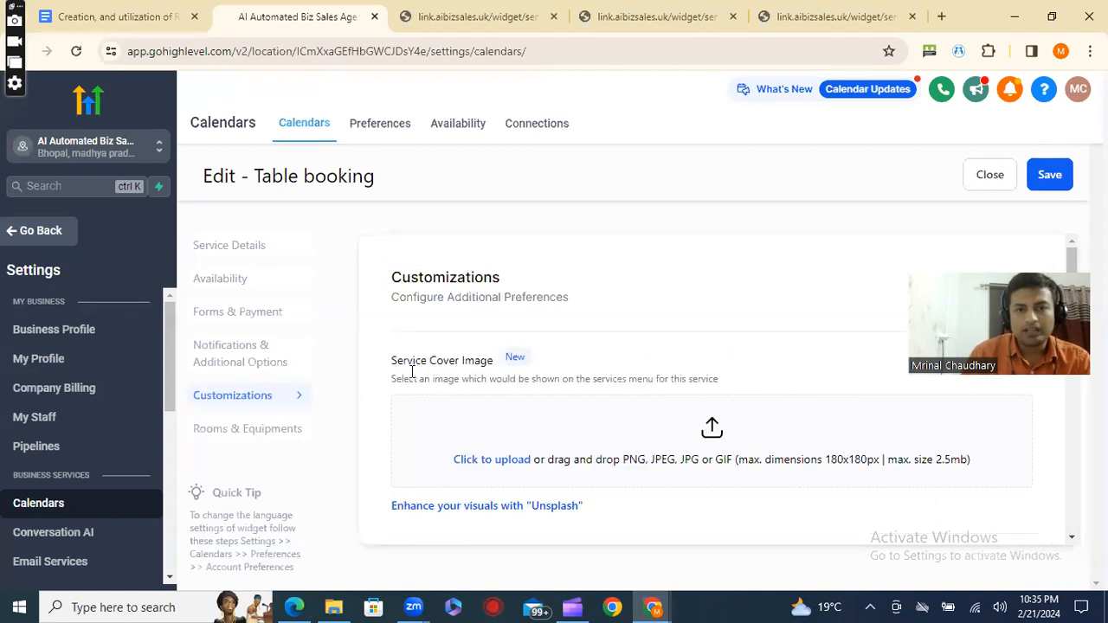
{"action": "left_click", "coordinate": [208, 371]}
{"action": "scroll", "coordinate": [446, 416], "scroll_direction": "down", "scroll_amount": 5}
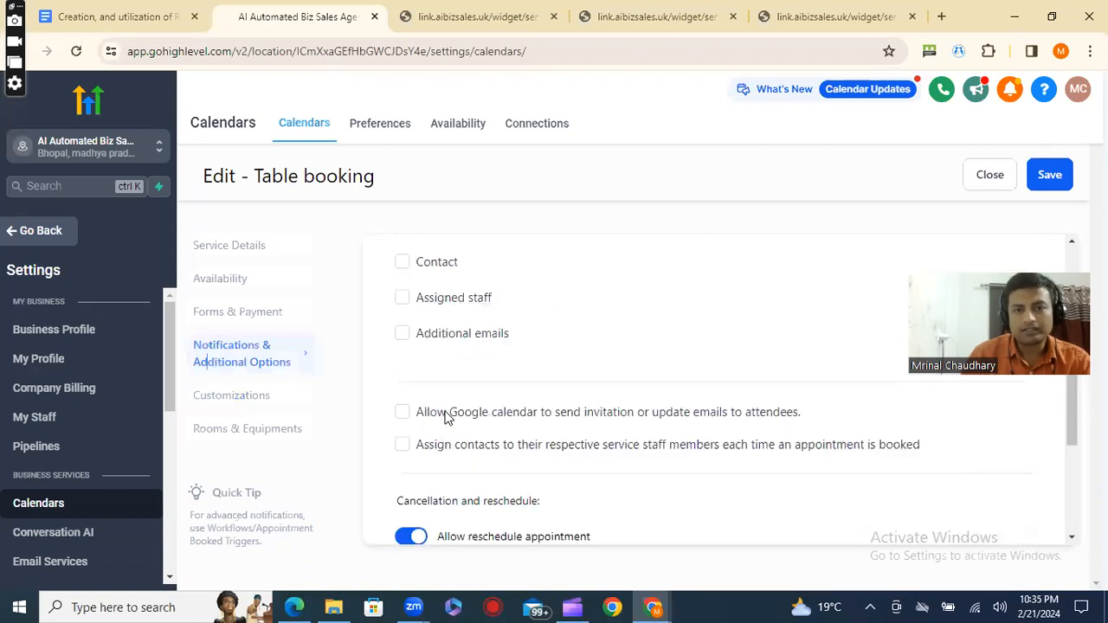
{"action": "scroll", "coordinate": [446, 417], "scroll_direction": "up", "scroll_amount": 1}
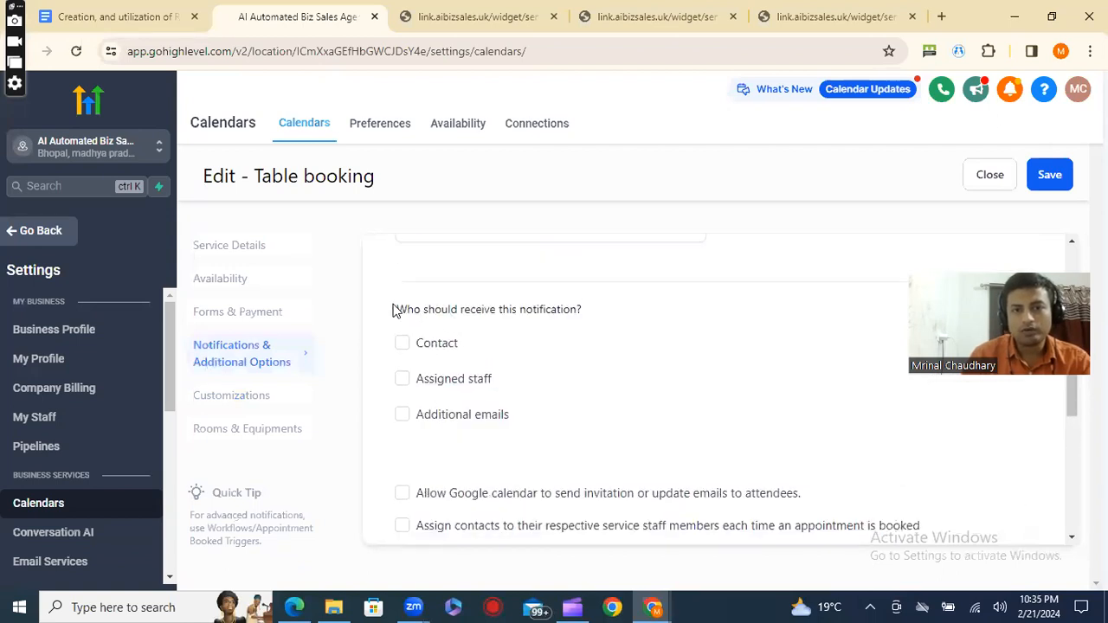
{"action": "left_click_drag", "start_coordinate": [395, 311], "coordinate": [631, 310]}
{"action": "left_click", "coordinate": [399, 355]}
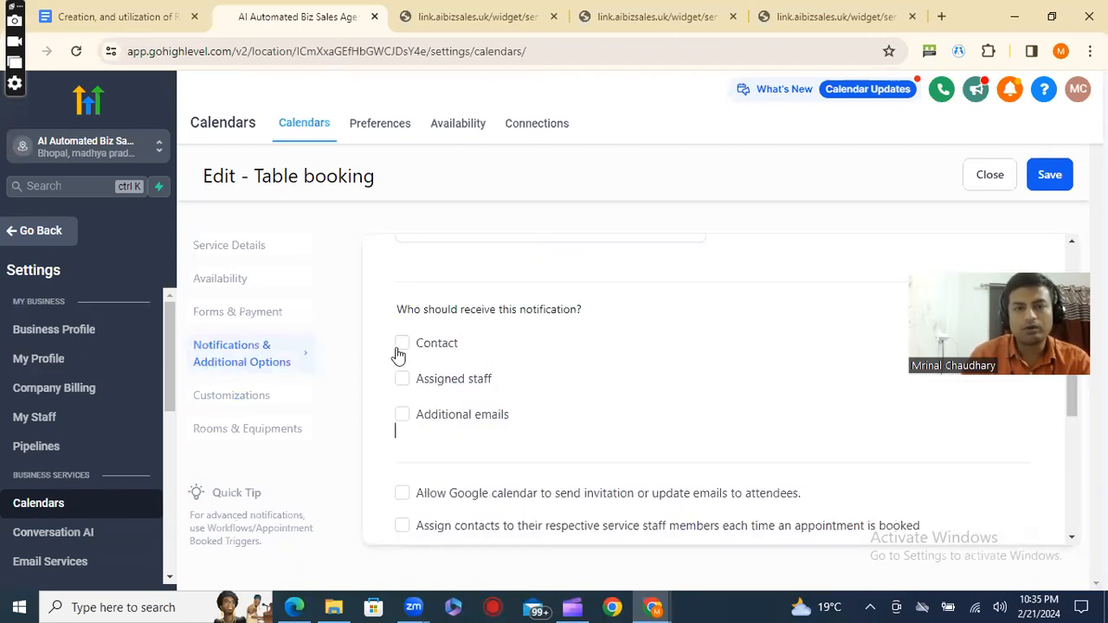
{"action": "left_click", "coordinate": [402, 345]}
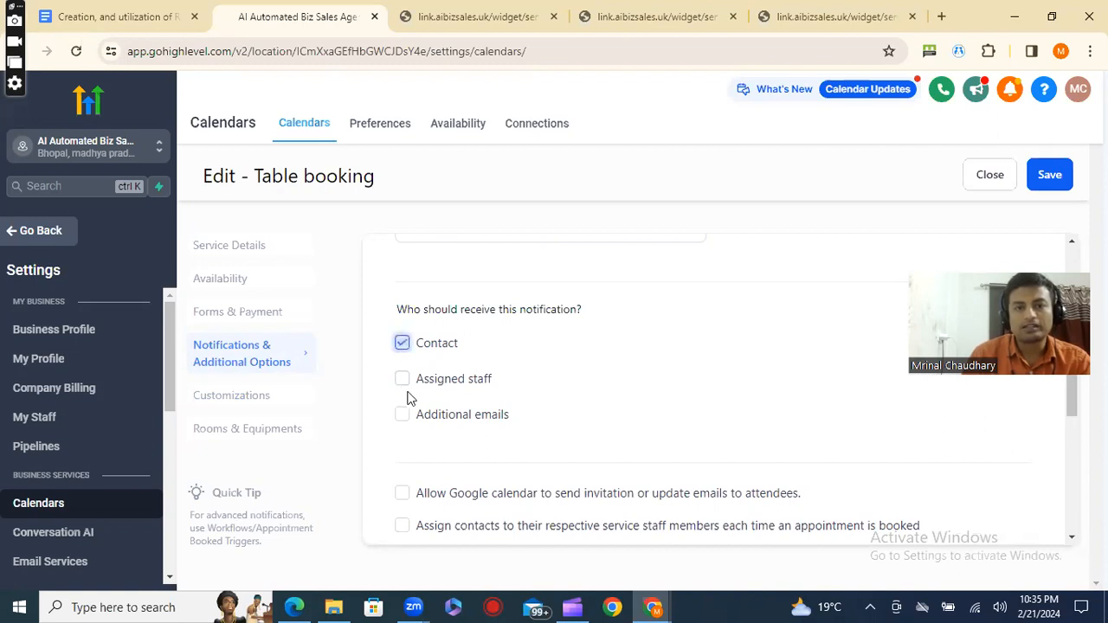
{"action": "left_click", "coordinate": [402, 379]}
{"action": "left_click", "coordinate": [403, 415]}
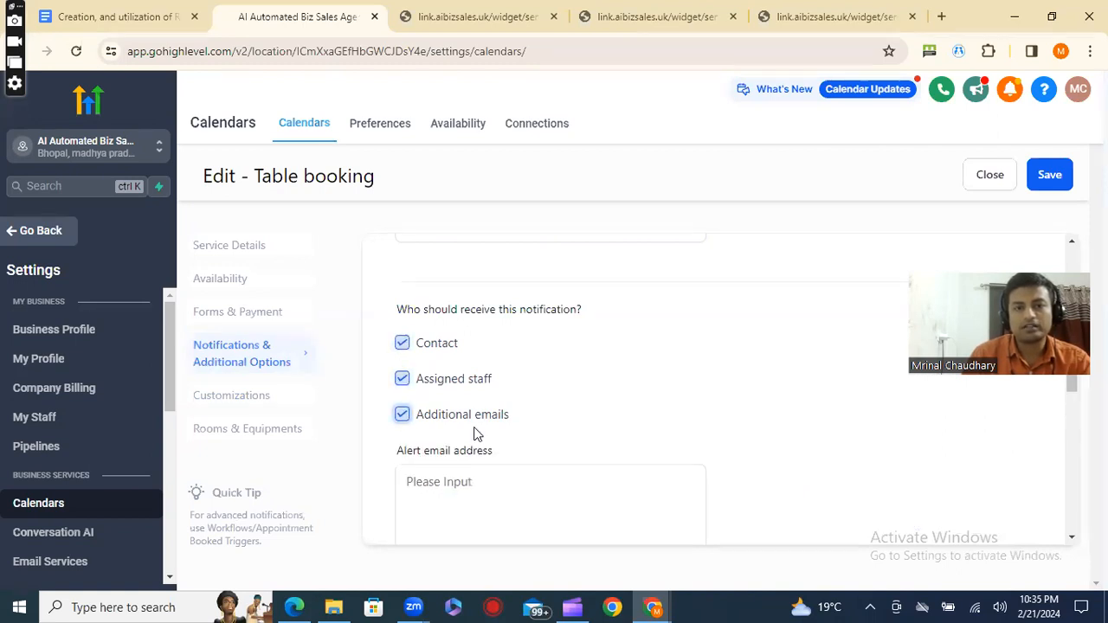
{"action": "scroll", "coordinate": [412, 362], "scroll_direction": "down", "scroll_amount": 1}
{"action": "left_click", "coordinate": [403, 333]}
{"action": "scroll", "coordinate": [712, 427], "scroll_direction": "down", "scroll_amount": 2}
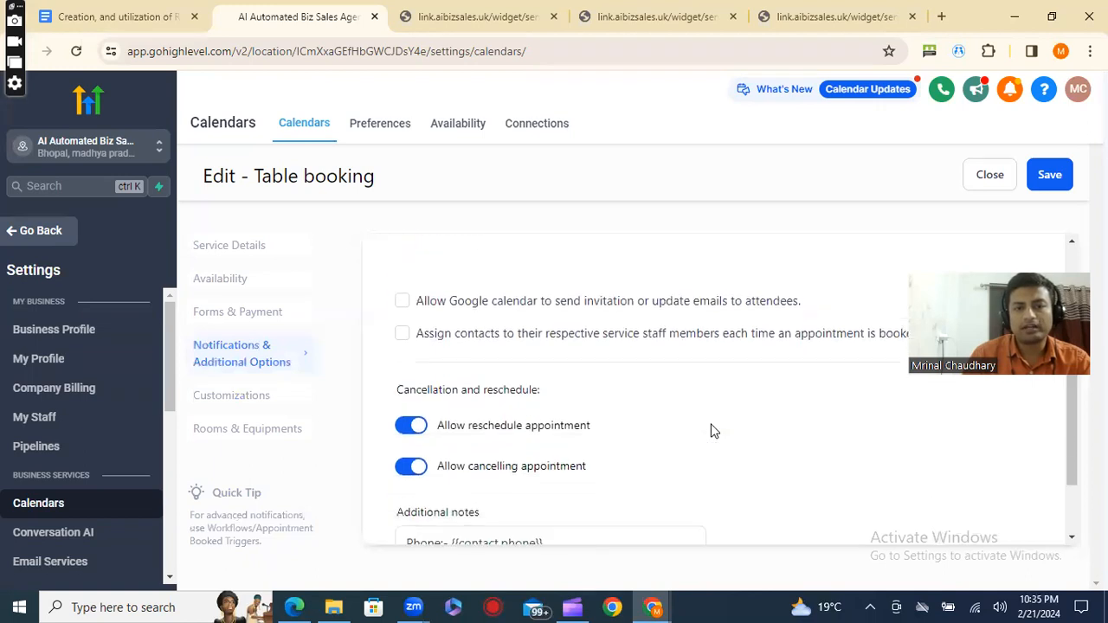
{"action": "scroll", "coordinate": [517, 433], "scroll_direction": "down", "scroll_amount": 1}
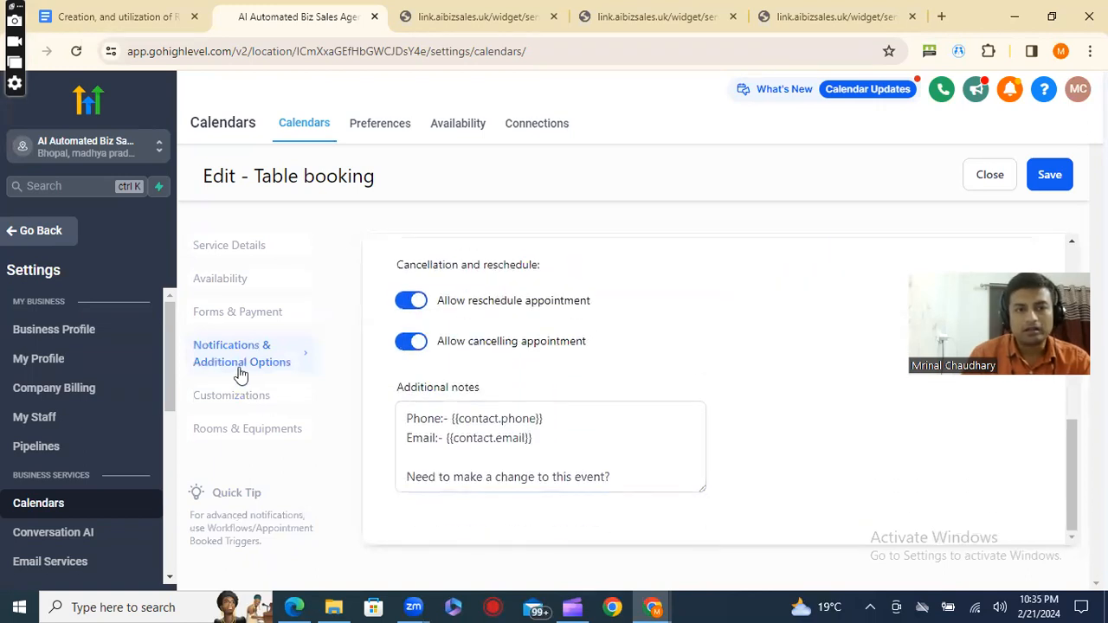
Set the Table booking payment amount to 2300, leave the payment description empty and save the calendar.
{"action": "left_click", "coordinate": [239, 317]}
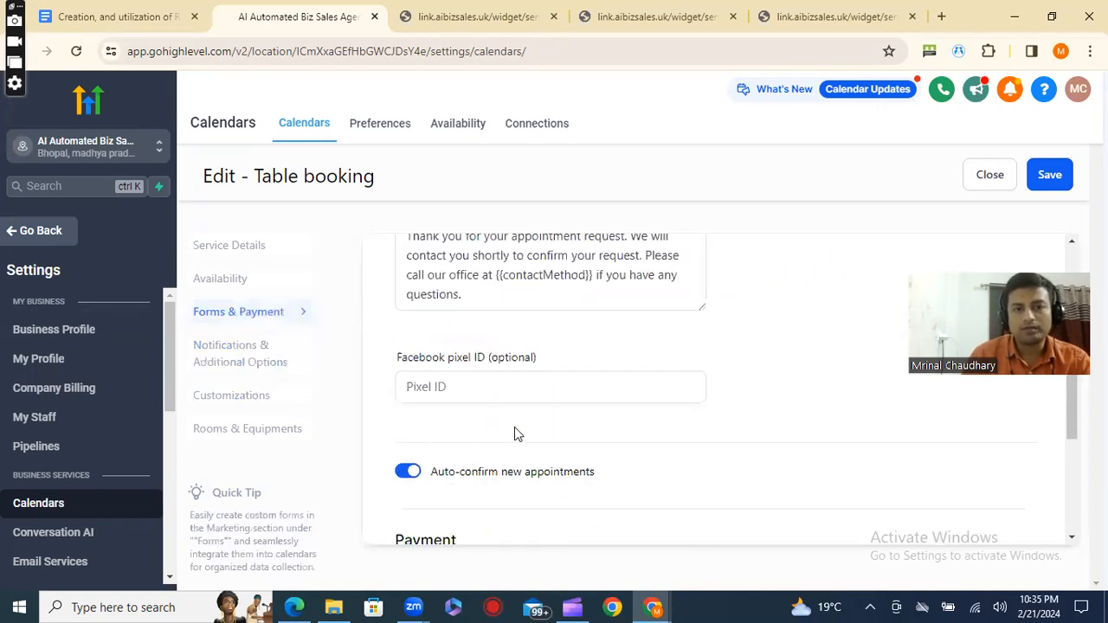
{"action": "scroll", "coordinate": [515, 427], "scroll_direction": "down", "scroll_amount": 2}
{"action": "scroll", "coordinate": [514, 427], "scroll_direction": "down", "scroll_amount": 2}
{"action": "left_click", "coordinate": [563, 367]}
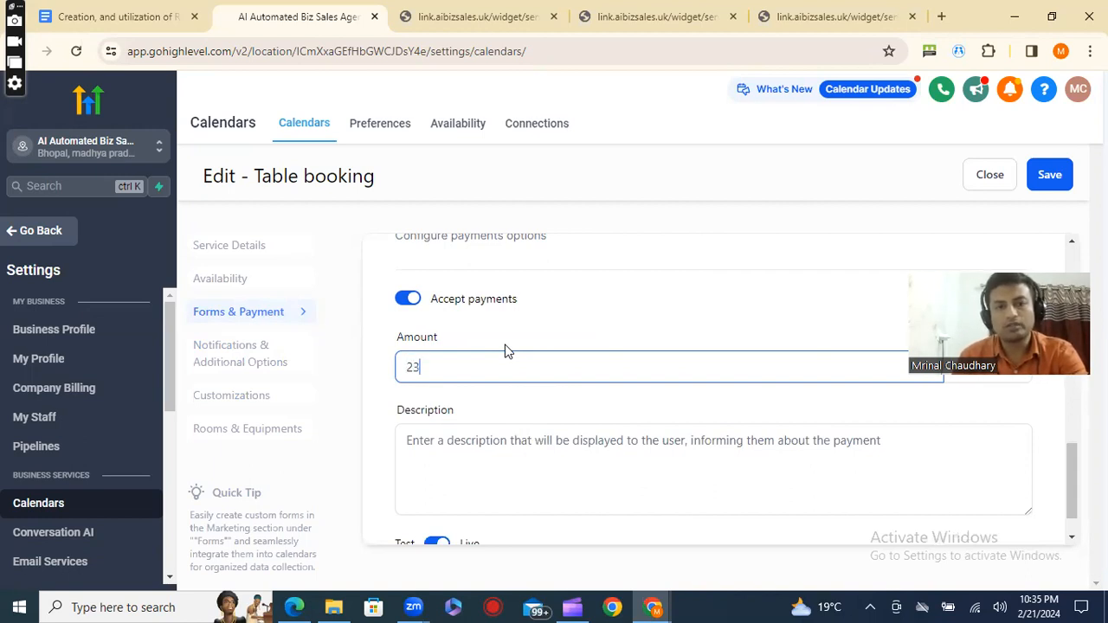
{"action": "left_click", "coordinate": [559, 435]}
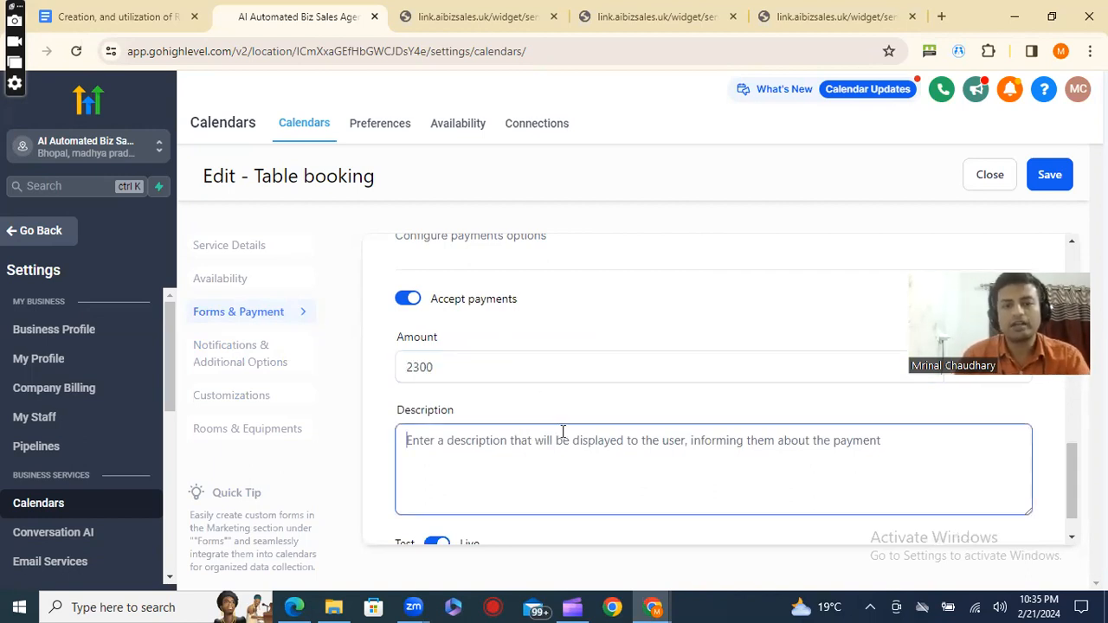
{"action": "scroll", "coordinate": [562, 431], "scroll_direction": "down", "scroll_amount": 1}
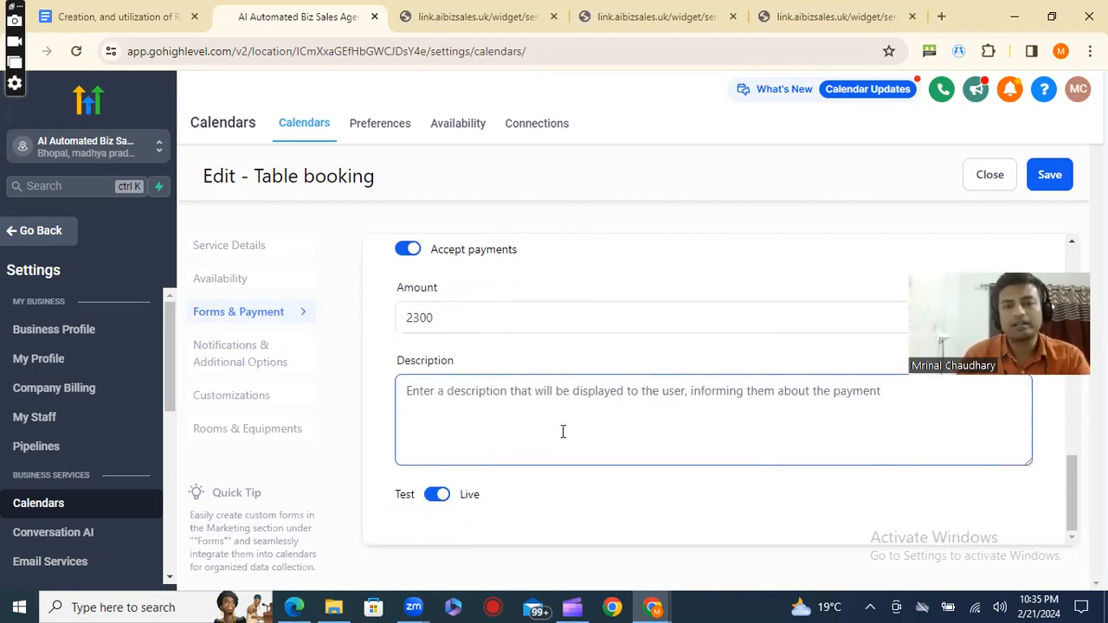
{"action": "left_click", "coordinate": [1050, 176]}
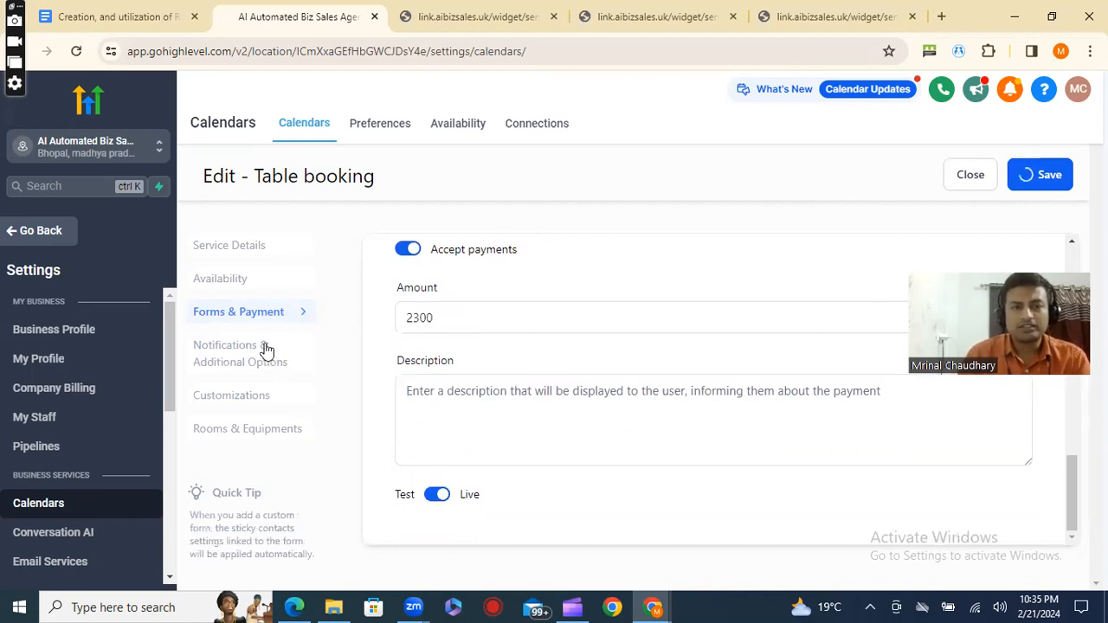
Check the calendar's availability, add the two remaining team members in its service details and save the calendar.
{"action": "left_click", "coordinate": [228, 284]}
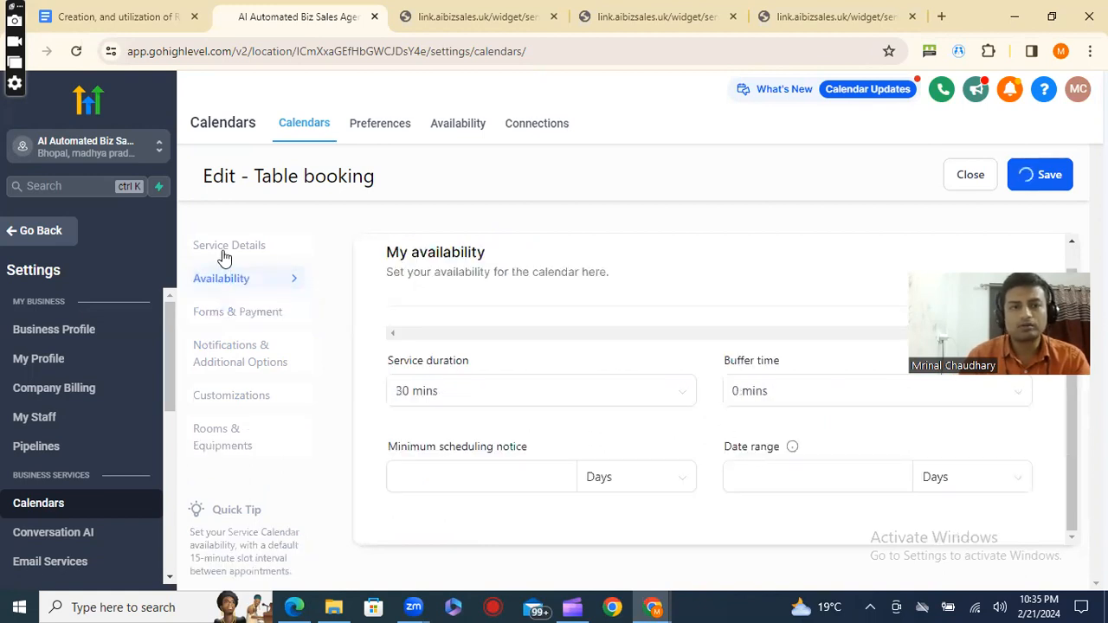
{"action": "left_click", "coordinate": [229, 251]}
{"action": "scroll", "coordinate": [523, 391], "scroll_direction": "down", "scroll_amount": 5}
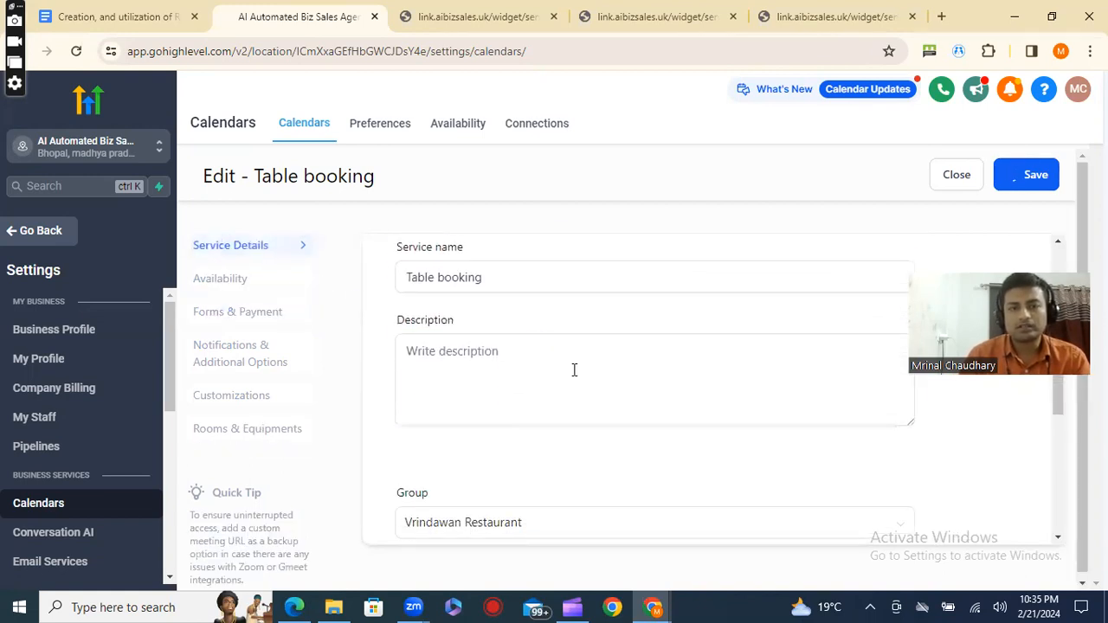
{"action": "scroll", "coordinate": [574, 370], "scroll_direction": "down", "scroll_amount": 3}
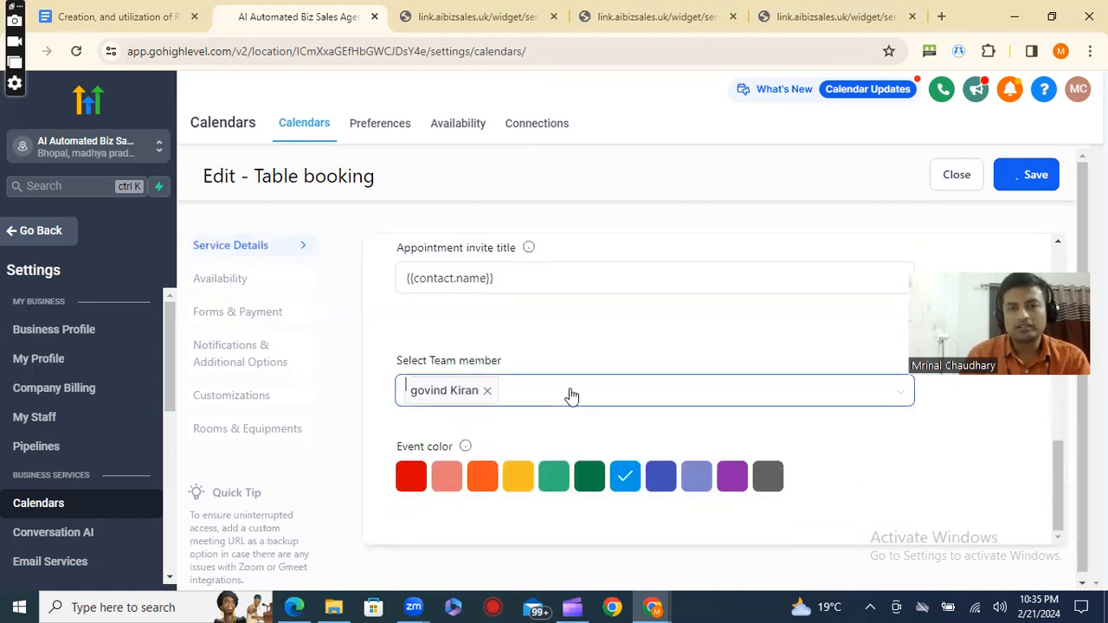
{"action": "left_click", "coordinate": [572, 394]}
{"action": "left_click", "coordinate": [533, 451]}
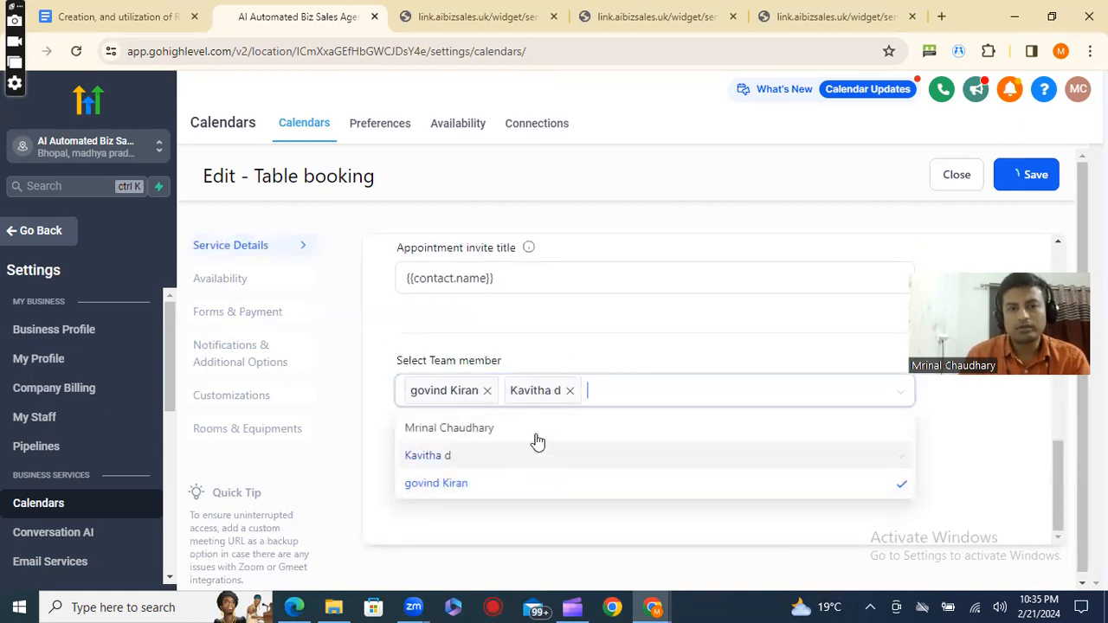
{"action": "left_click", "coordinate": [643, 424]}
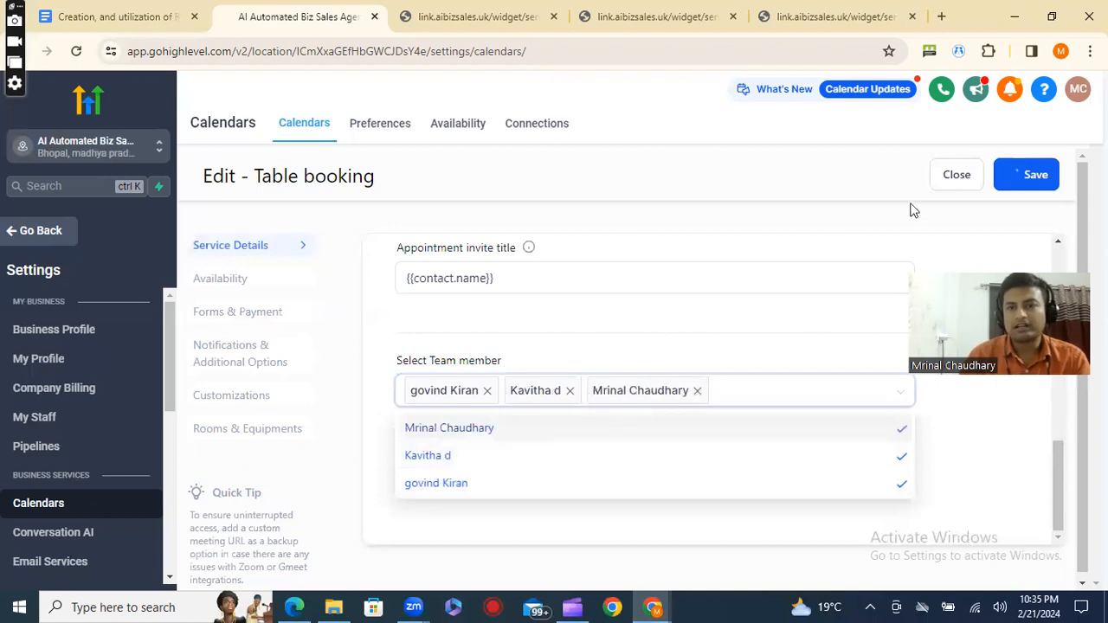
{"action": "left_click", "coordinate": [1046, 169]}
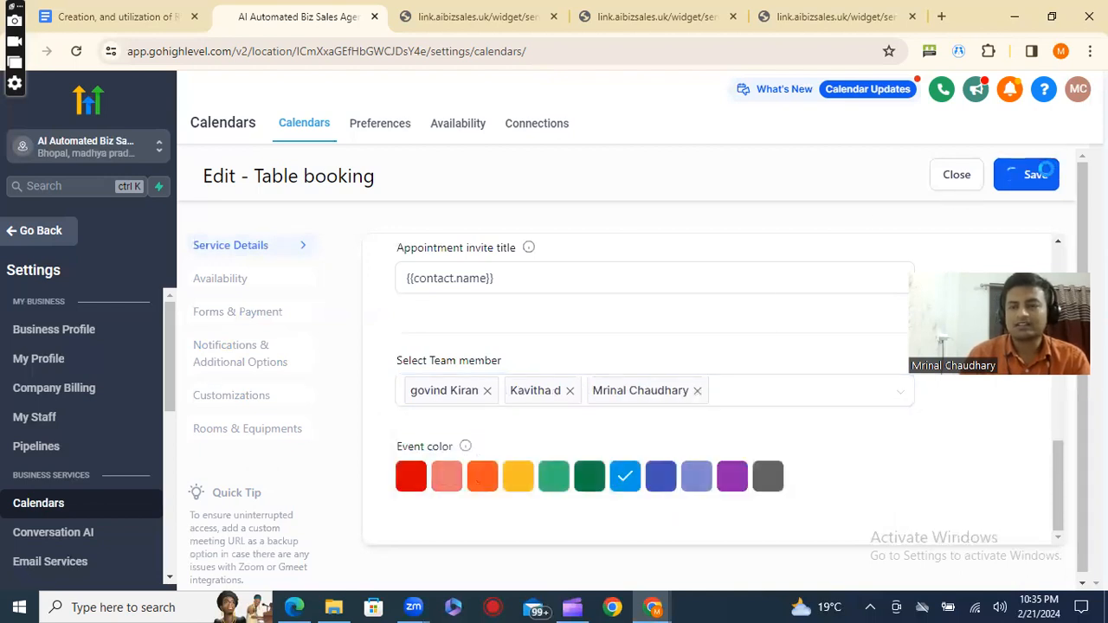